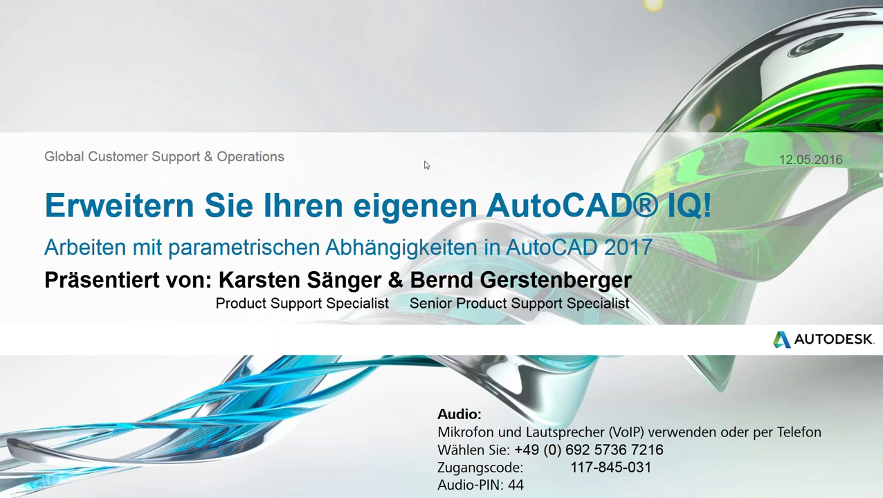
Advance the slideshow past the title slide to the 'Bevor wir beginnen…' slide
{"action": "key", "text": "Right"}
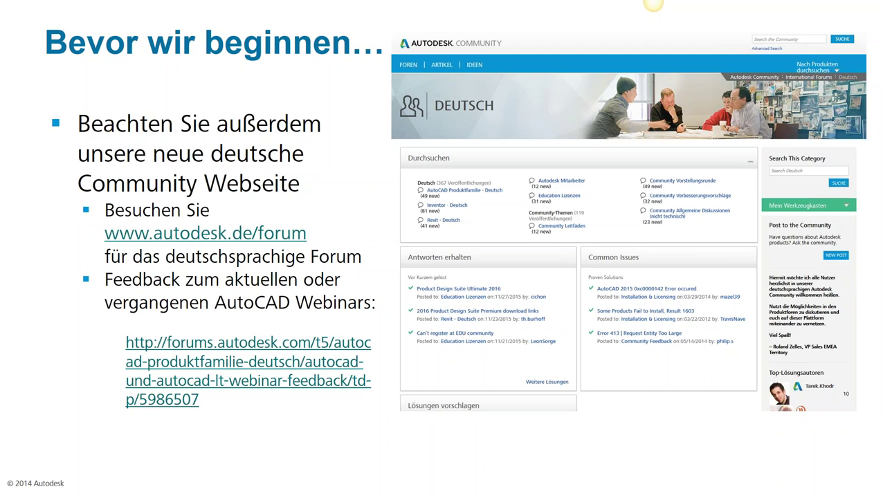
In Chrome's German Community, open the 'AutoCAD und AutoCAD LT Webinar Feedback' thread under AutoCAD Produktfamilie - Deutsch
{"action": "key", "text": "alt+Tab"}
{"action": "key", "text": "alt+Tab"}
{"action": "key", "text": "alt+Tab"}
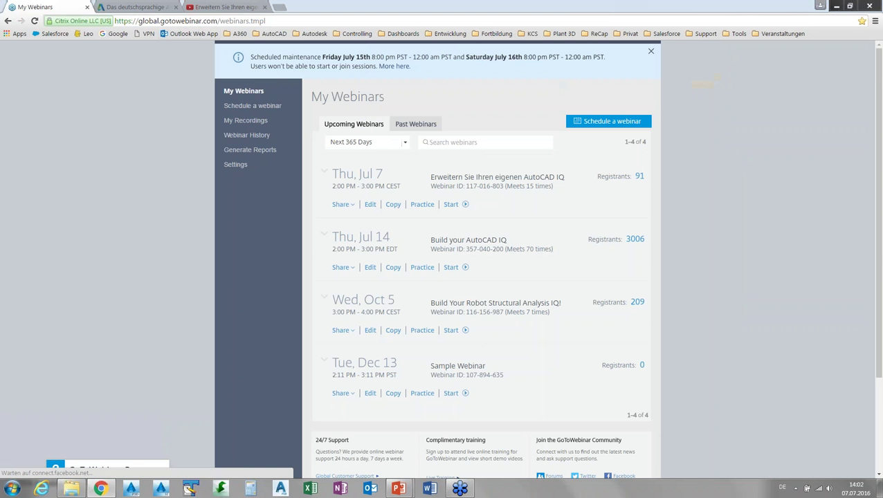
{"action": "left_click", "coordinate": [137, 8]}
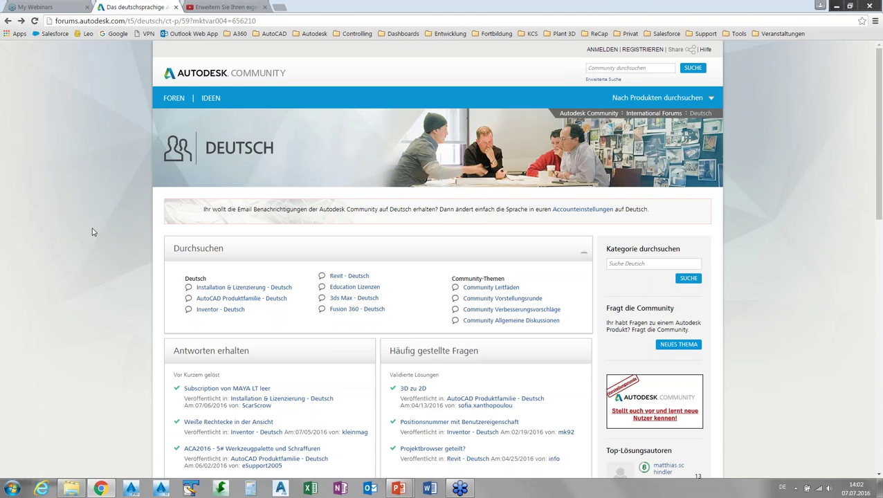
{"action": "left_click", "coordinate": [243, 305]}
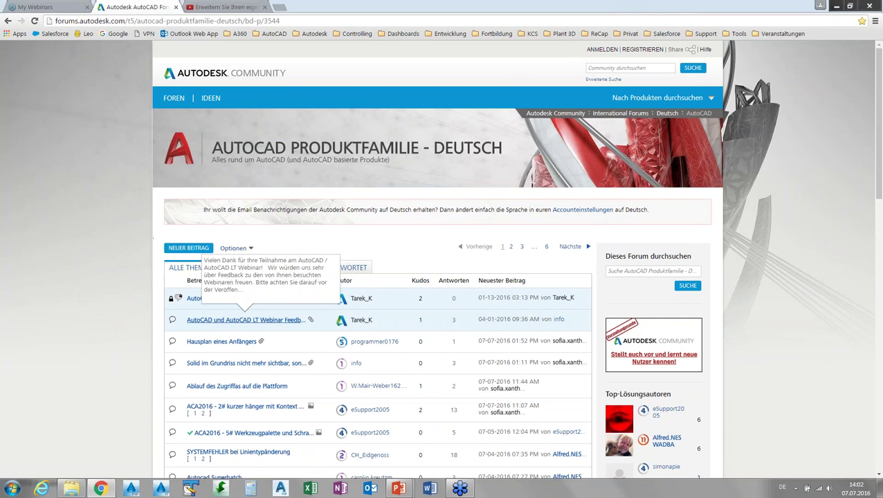
{"action": "mouse_move", "coordinate": [246, 319]}
{"action": "left_click", "coordinate": [237, 320]}
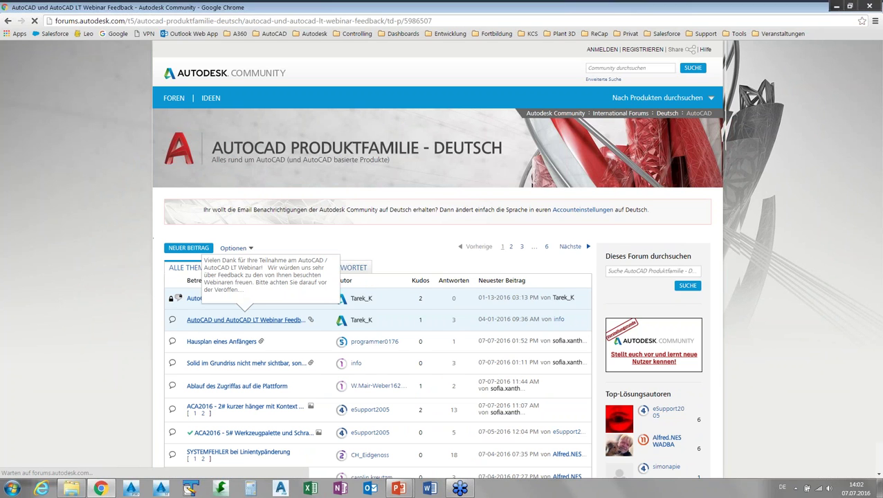
{"action": "scroll", "coordinate": [313, 295], "scroll_direction": "down", "scroll_amount": 3}
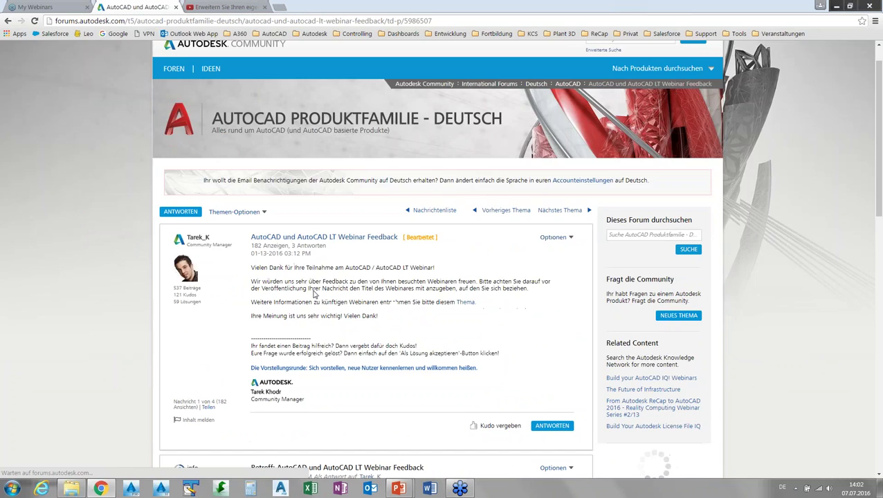
{"action": "scroll", "coordinate": [313, 295], "scroll_direction": "up", "scroll_amount": 2}
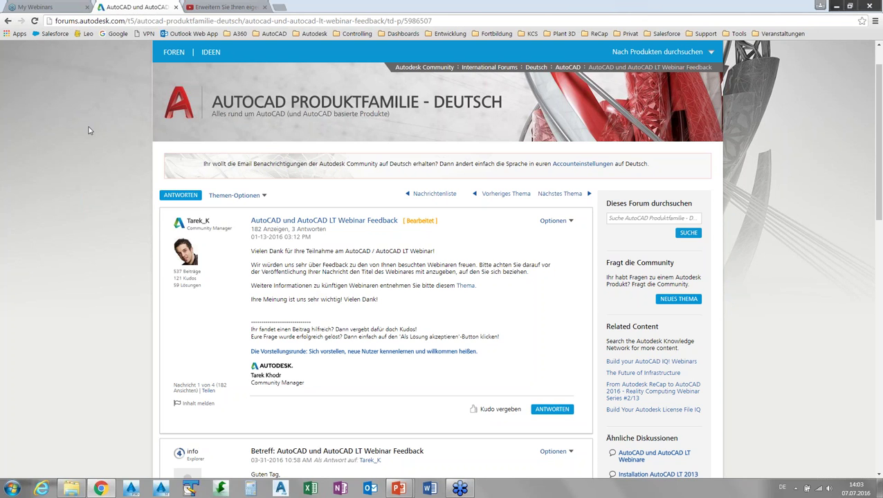
Resume the PowerPoint slideshow and advance to the 'Willkommen zur Autodesk Help Webinar Serie!' slide
{"action": "key", "text": "alt+Tab"}
{"action": "key", "text": "alt+Tab"}
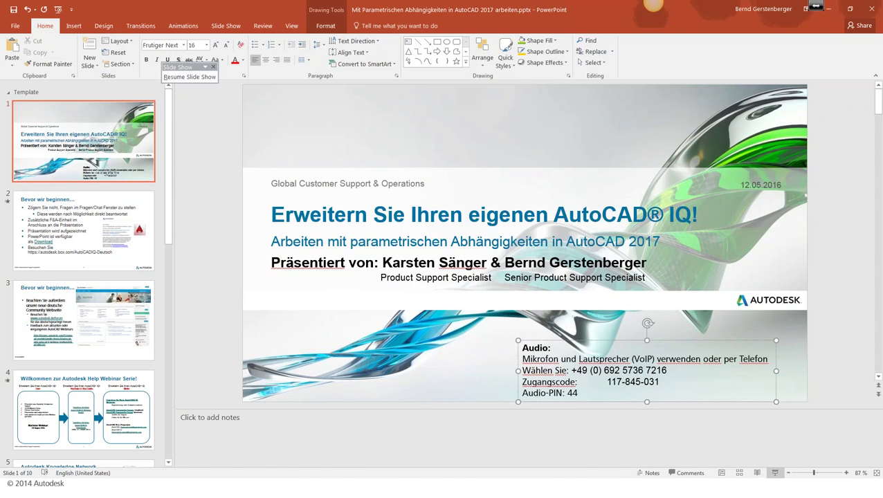
{"action": "key", "text": "alt+Tab"}
{"action": "key", "text": "Right"}
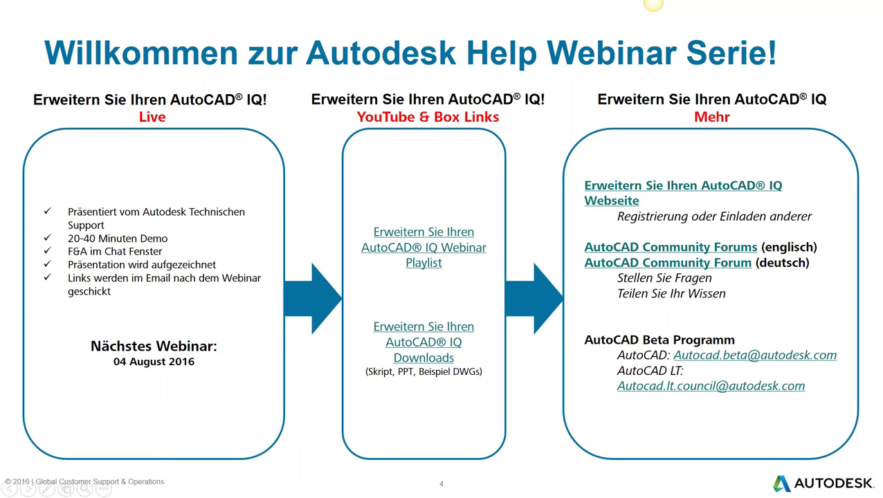
Advance the slideshow to slide 5, 'Autodesk Knowledge Network'
{"action": "key", "text": "Right"}
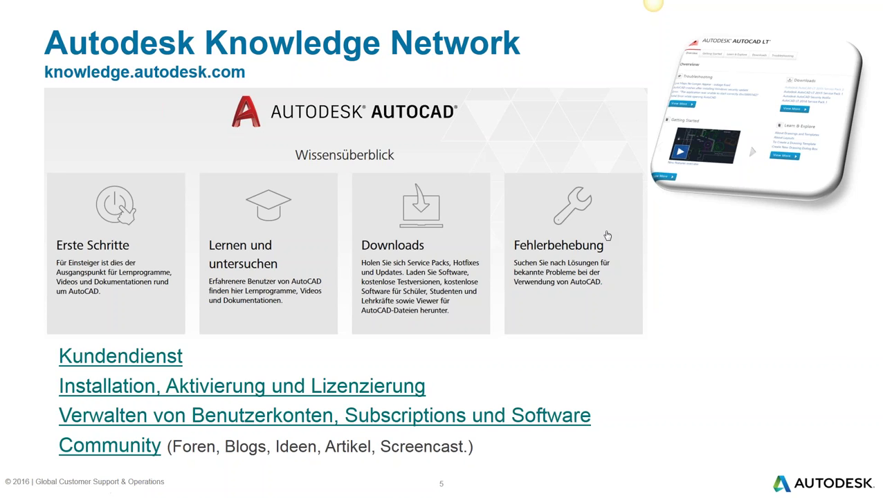
Advance the slideshow one slide toward the Agenda slide
{"action": "key", "text": "Right"}
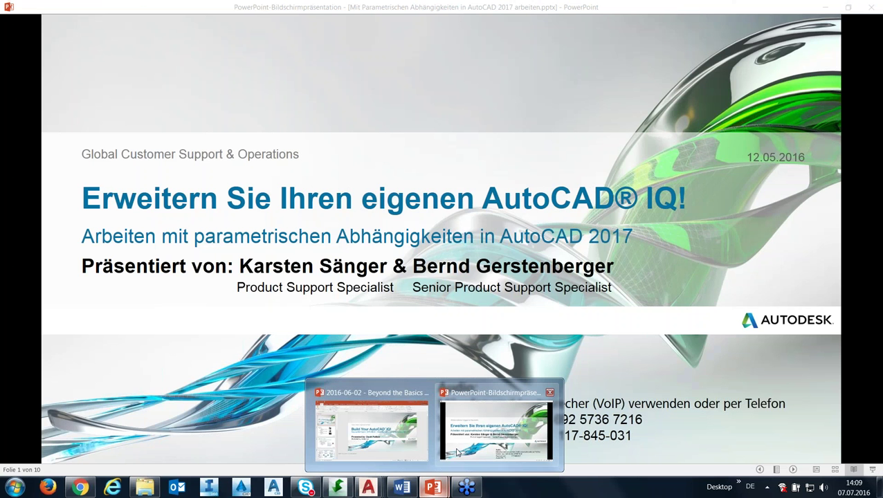
Leave the GoToWebinar list and show the German 'PowerPoint-Bildschirmpräsentation' slideshow full-screen
{"action": "left_click", "coordinate": [372, 425]}
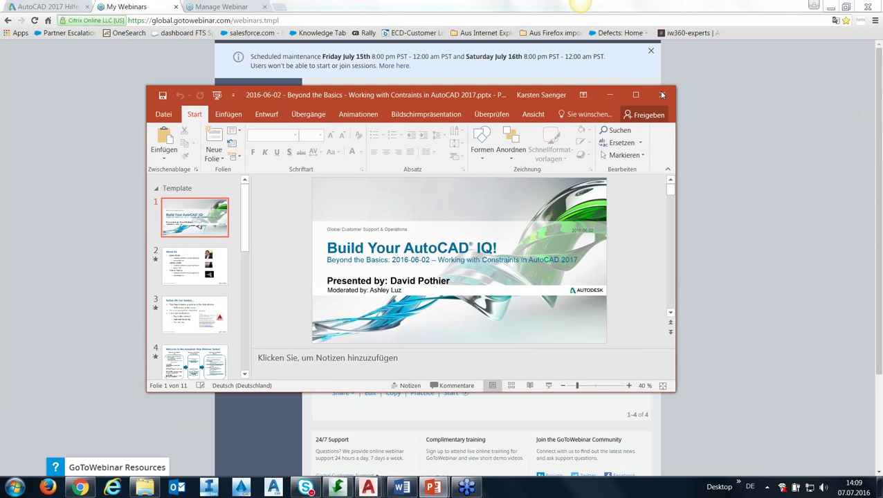
{"action": "left_click", "coordinate": [659, 91]}
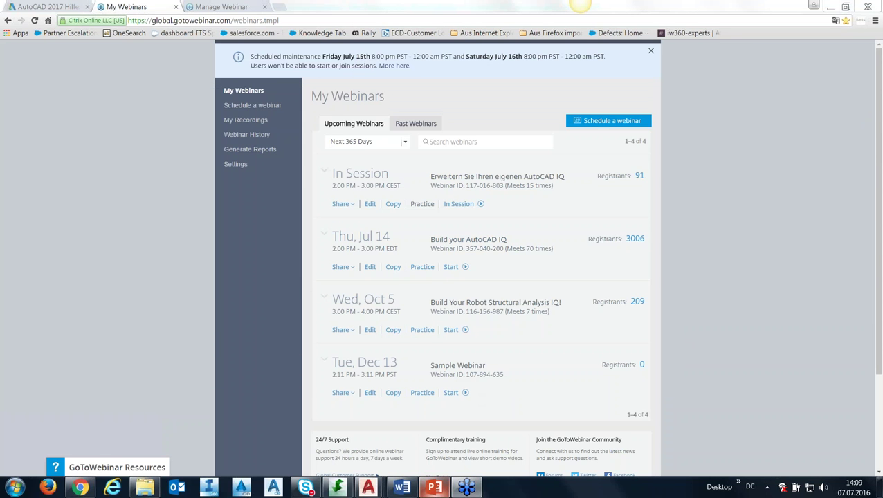
{"action": "mouse_move", "coordinate": [434, 488]}
{"action": "left_click", "coordinate": [440, 443]}
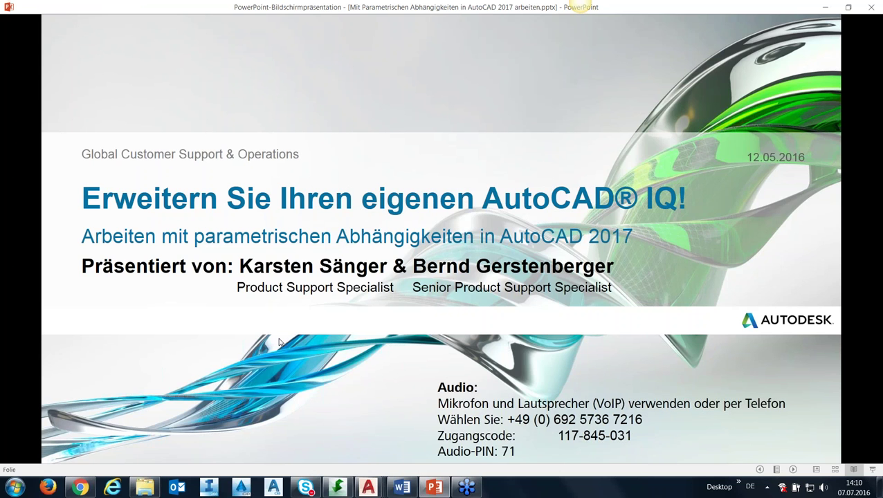
Advance the slideshow from the title slide through slides 2 to 5
{"action": "left_click", "coordinate": [279, 341]}
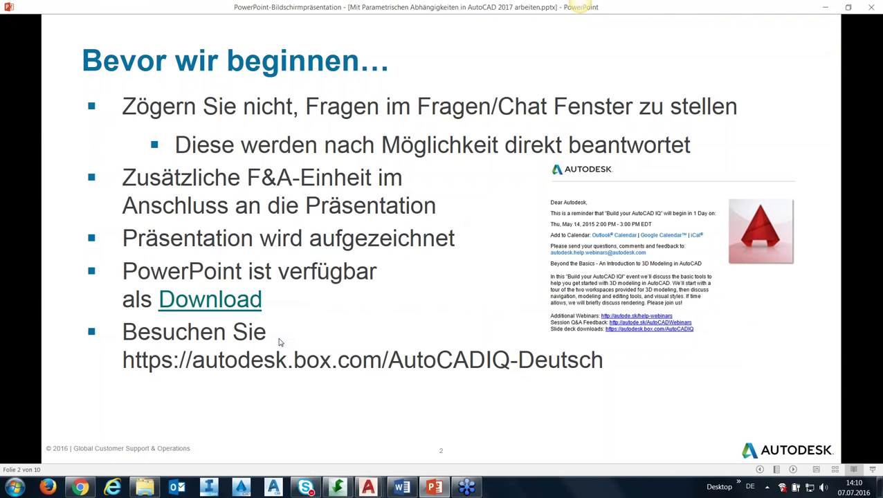
{"action": "left_click", "coordinate": [279, 342]}
{"action": "key", "text": "Right"}
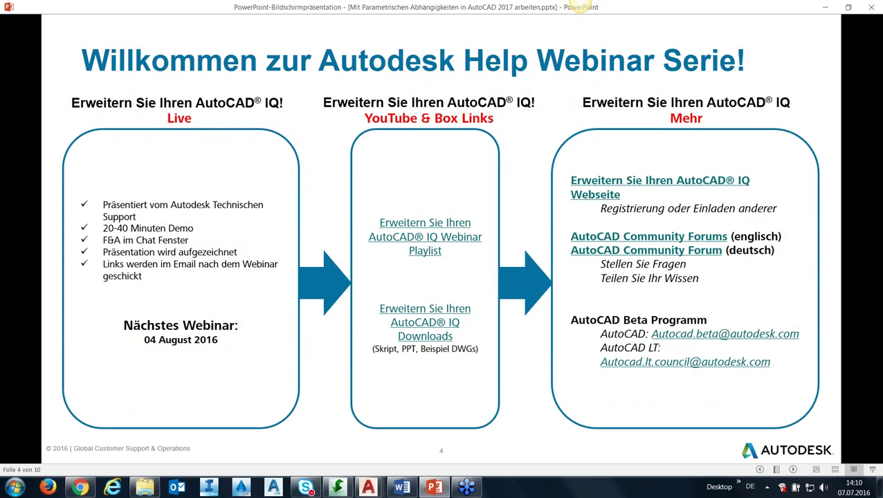
{"action": "key", "text": "Right"}
{"action": "key", "text": "Right"}
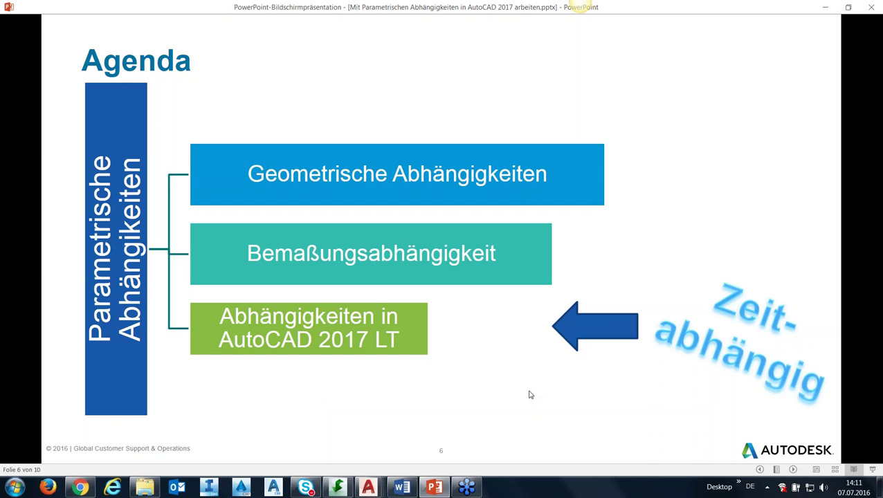
Bring the Grundriß.dwg drawing to the front and maximise its window
{"action": "left_click", "coordinate": [369, 488]}
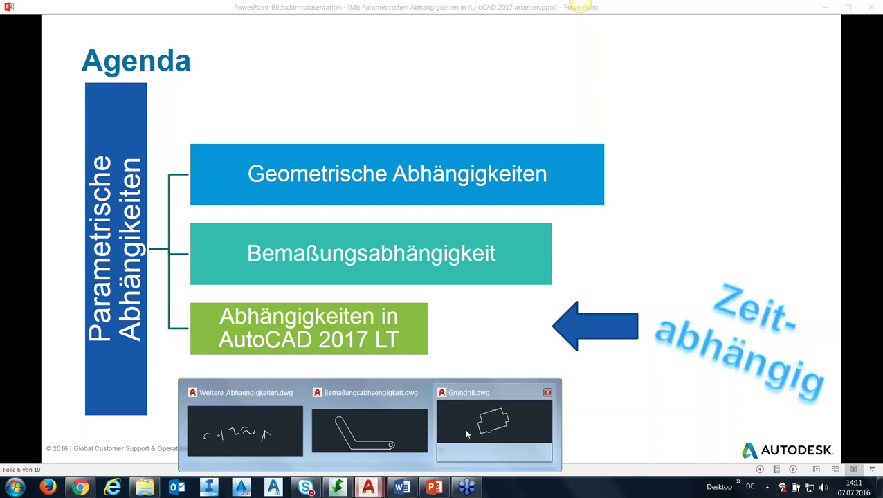
{"action": "left_click", "coordinate": [467, 433]}
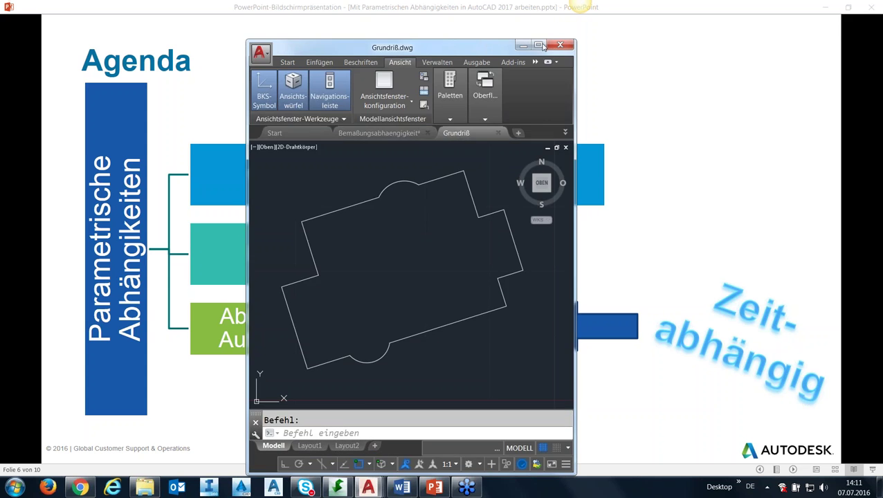
{"action": "left_click", "coordinate": [539, 46]}
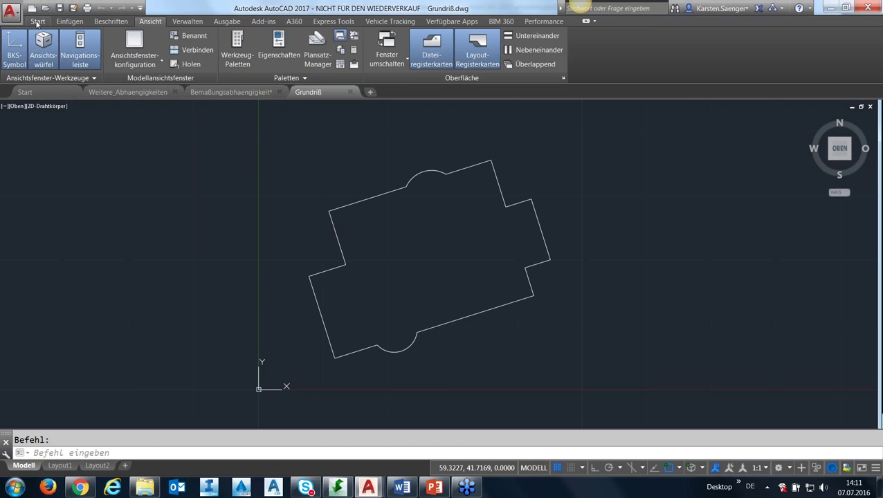
Show the Parametrisch ribbon tab with its geometric constraint tools
{"action": "right_click", "coordinate": [659, 24]}
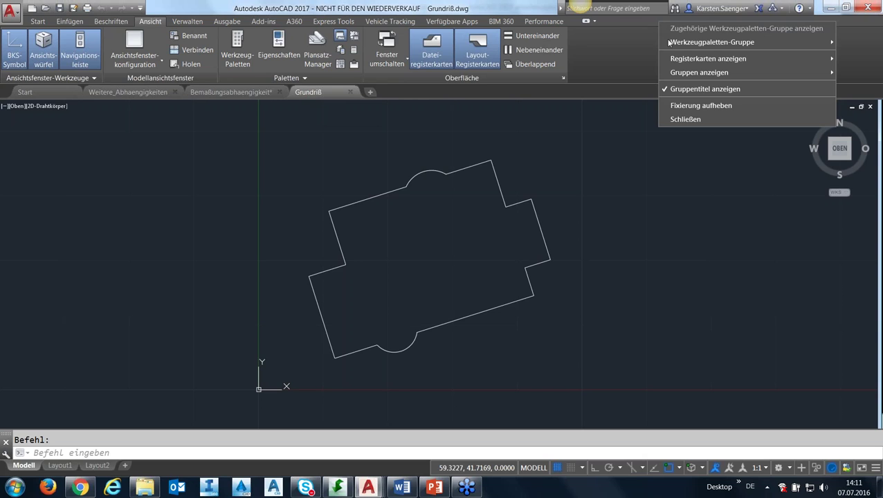
{"action": "mouse_move", "coordinate": [708, 59]}
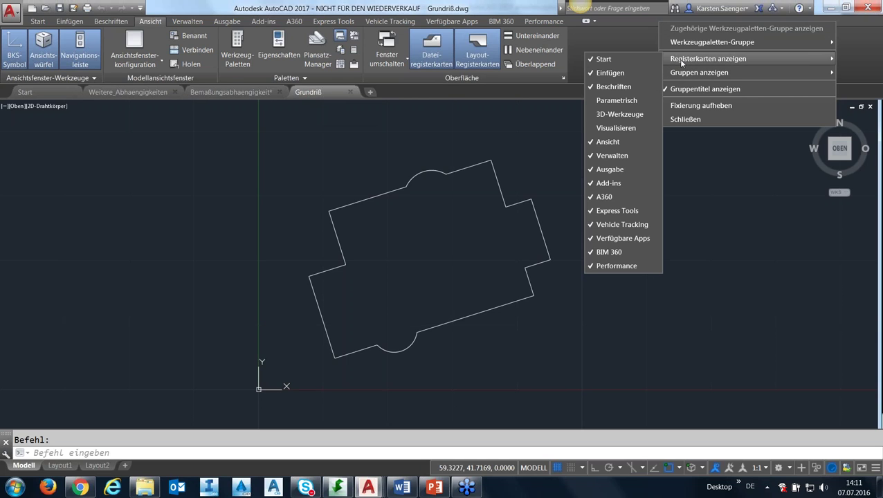
{"action": "left_click", "coordinate": [630, 101]}
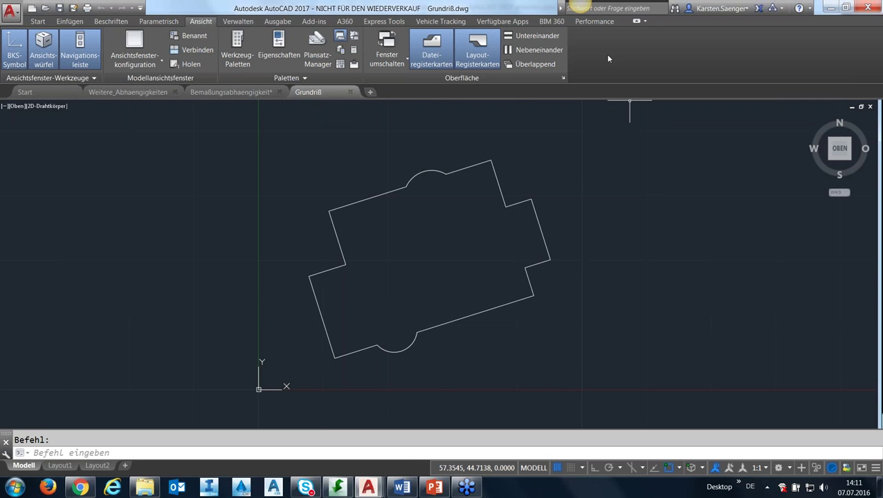
{"action": "left_click", "coordinate": [163, 22]}
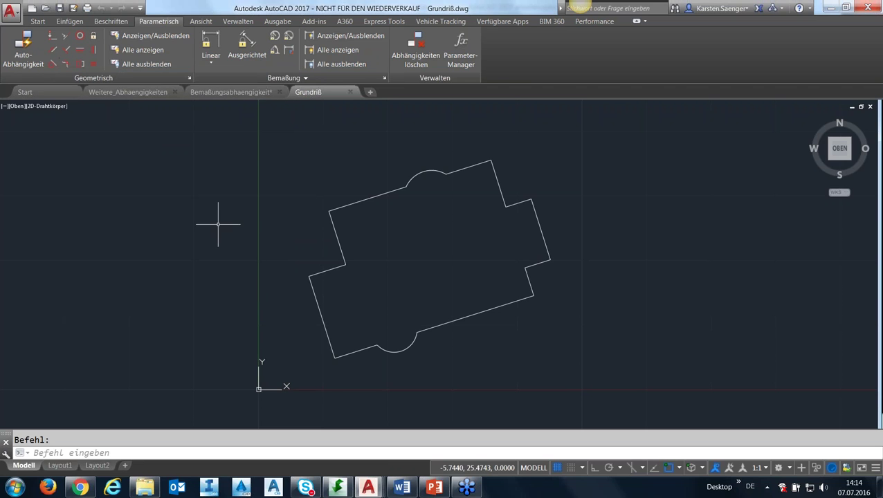
Open Optionen from the canvas menu at the Anzeige tab, selecting the tooltip delay value
{"action": "right_click", "coordinate": [191, 225]}
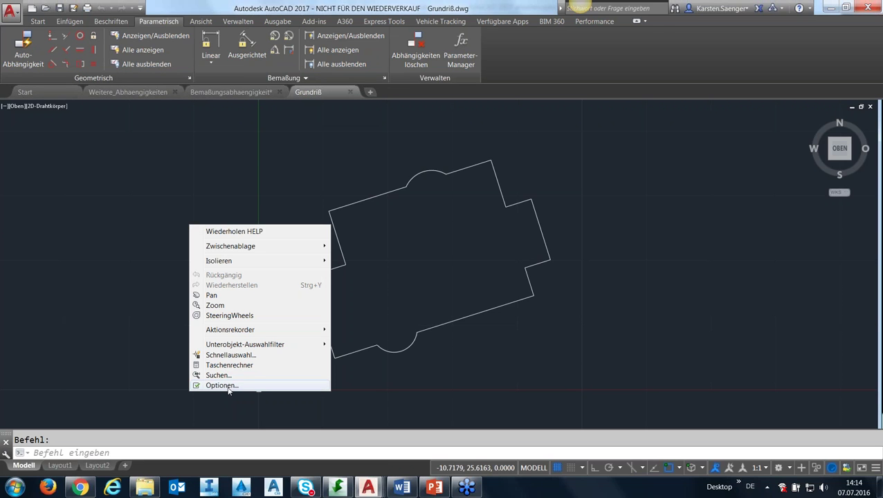
{"action": "left_click", "coordinate": [228, 386]}
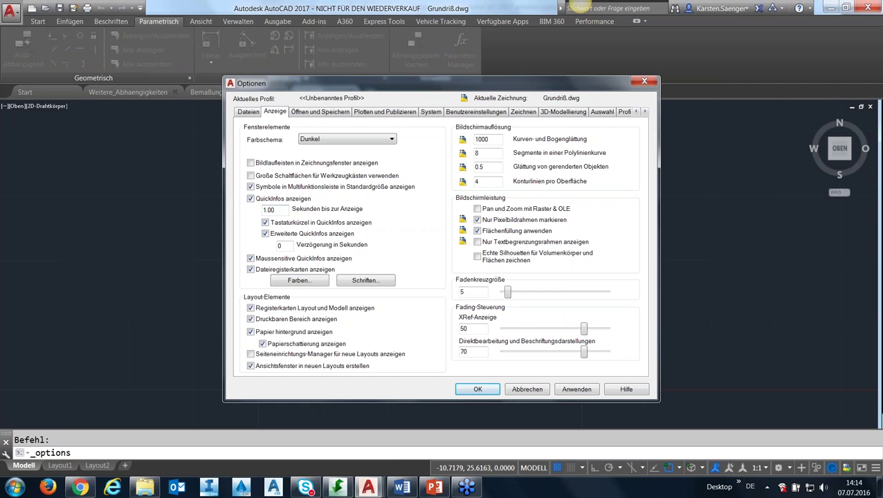
{"action": "double_click", "coordinate": [290, 246]}
{"action": "left_click_drag", "start_coordinate": [299, 85], "coordinate": [315, 64]}
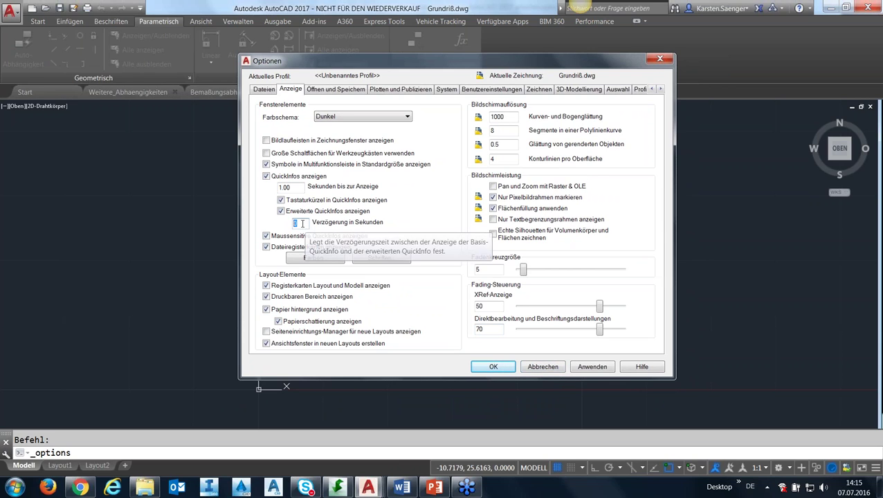
Cancel the Optionen dialog and pan the Grundriß floor plan slightly
{"action": "left_click", "coordinate": [543, 368]}
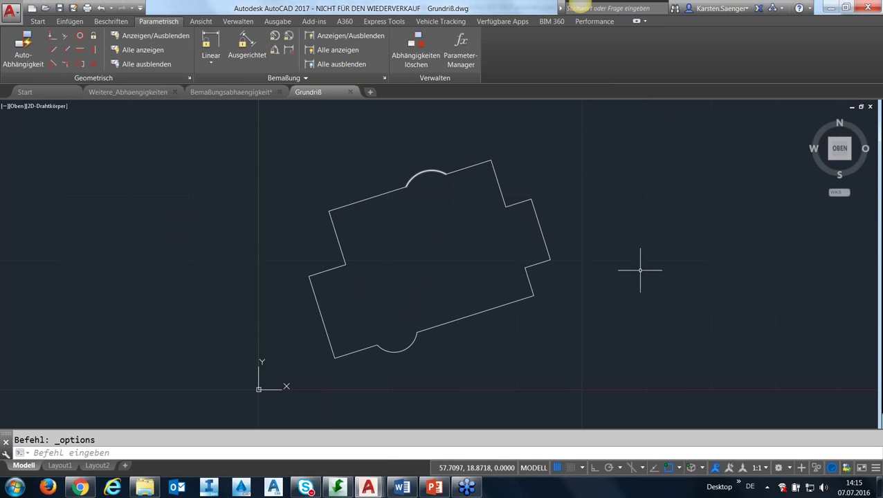
{"action": "middle_click_drag", "start_coordinate": [640, 271], "coordinate": [537, 285]}
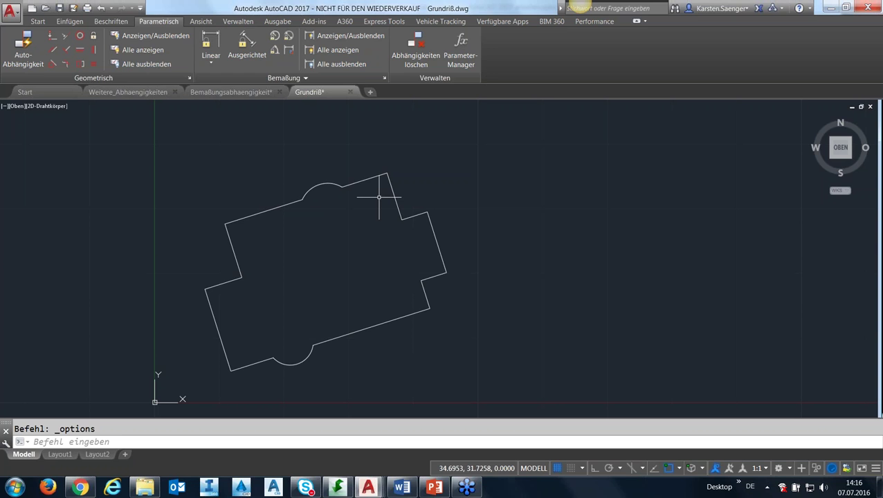
Draw two joined line segments forming an inverted V to the right of the floor plan
{"action": "left_click", "coordinate": [38, 22]}
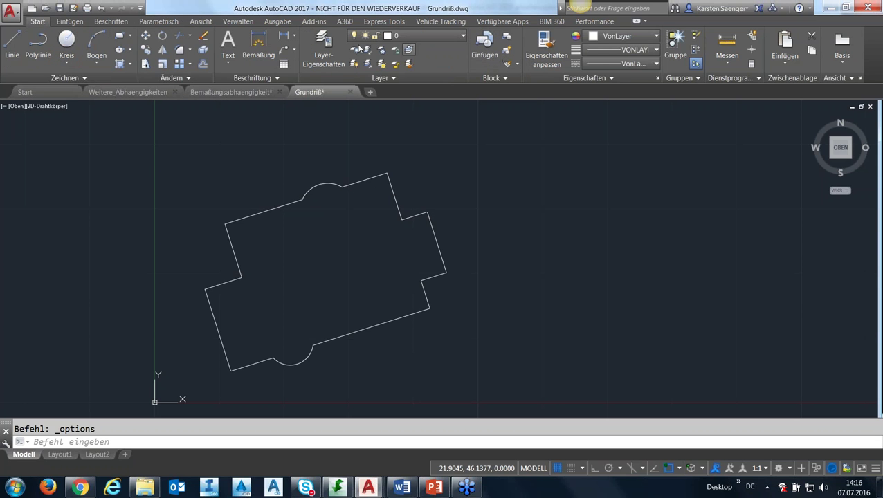
{"action": "left_click", "coordinate": [11, 47]}
{"action": "left_click", "coordinate": [599, 384]}
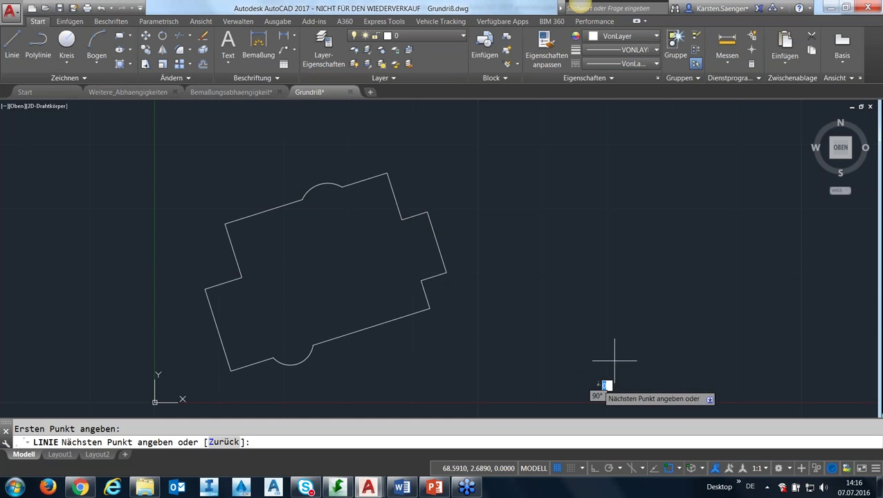
{"action": "left_click", "coordinate": [655, 300]}
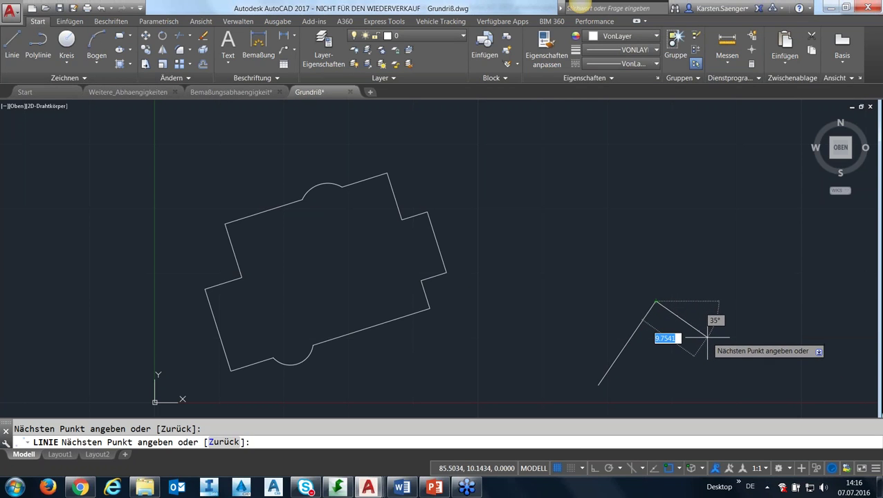
{"action": "left_click", "coordinate": [701, 379]}
{"action": "key", "text": "Escape"}
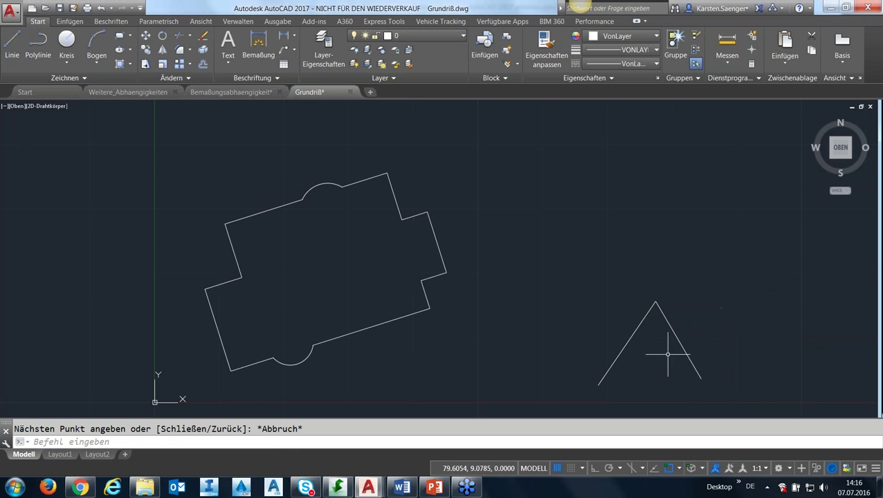
{"action": "left_click", "coordinate": [620, 358]}
{"action": "key", "text": "Escape"}
{"action": "left_click", "coordinate": [163, 22]}
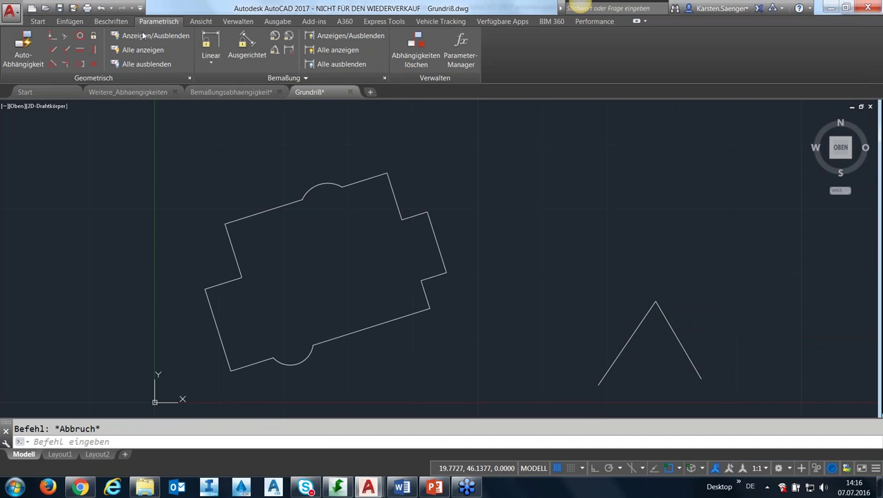
Apply a Lotrecht (perpendicular) constraint between the left and right lines
{"action": "left_click", "coordinate": [70, 50]}
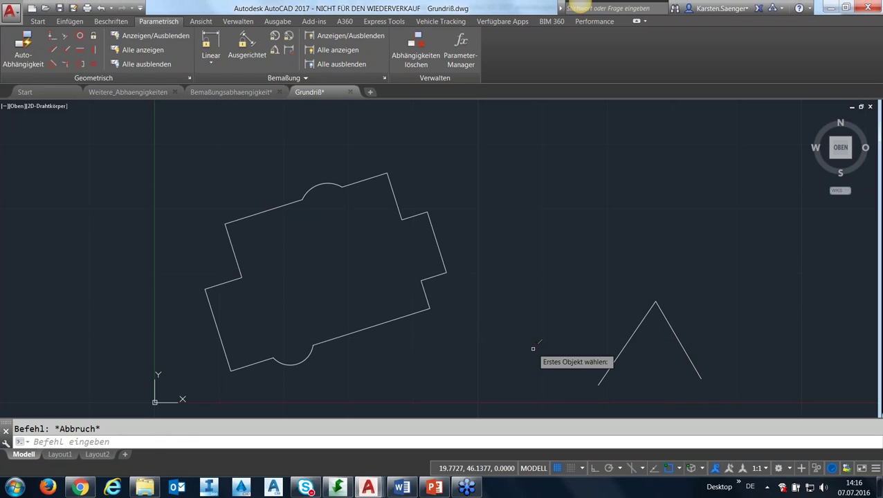
{"action": "left_click", "coordinate": [628, 340]}
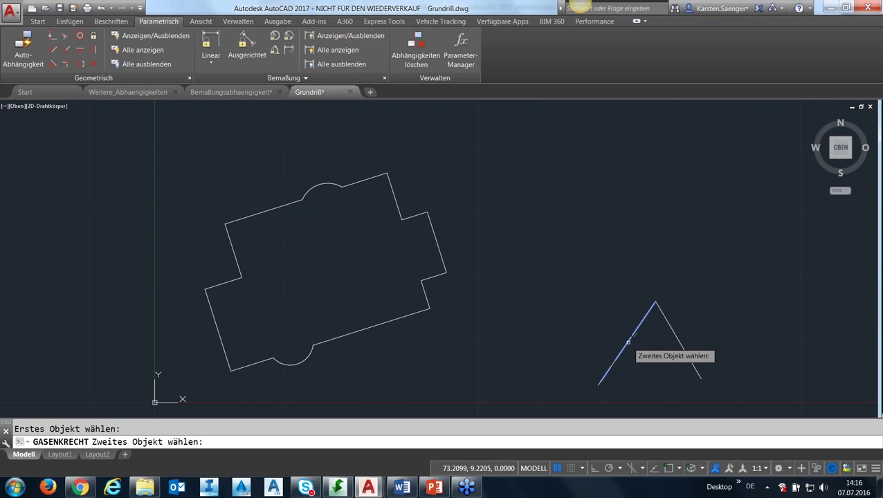
{"action": "left_click", "coordinate": [677, 341]}
{"action": "key", "text": "Escape"}
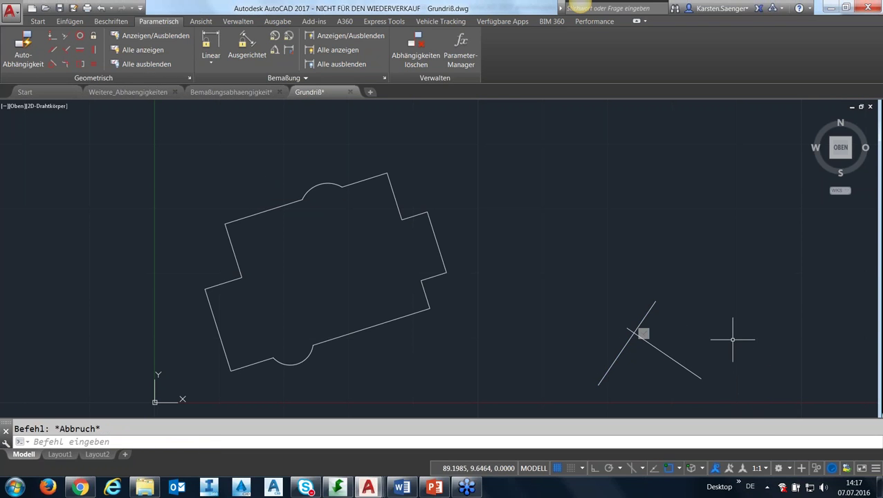
Drag the right line's midpoint grip to move it down-right, keeping it perpendicular
{"action": "left_click", "coordinate": [667, 354]}
{"action": "left_click", "coordinate": [626, 328]}
{"action": "key", "text": "Escape"}
{"action": "left_click", "coordinate": [663, 353]}
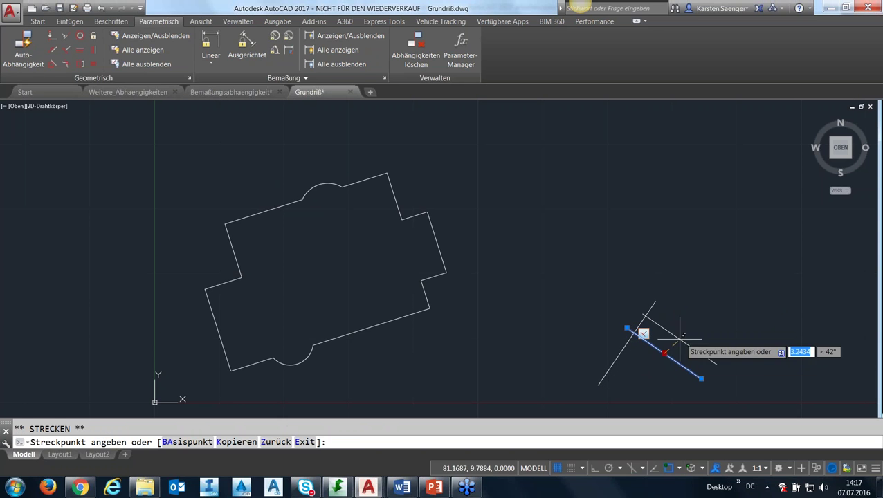
{"action": "left_click", "coordinate": [691, 346]}
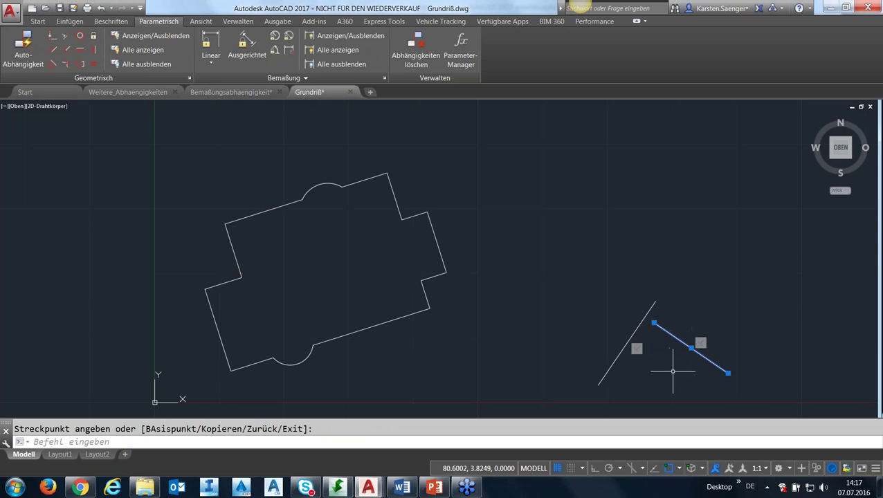
Deselect the moved right line
{"action": "key", "text": "Escape"}
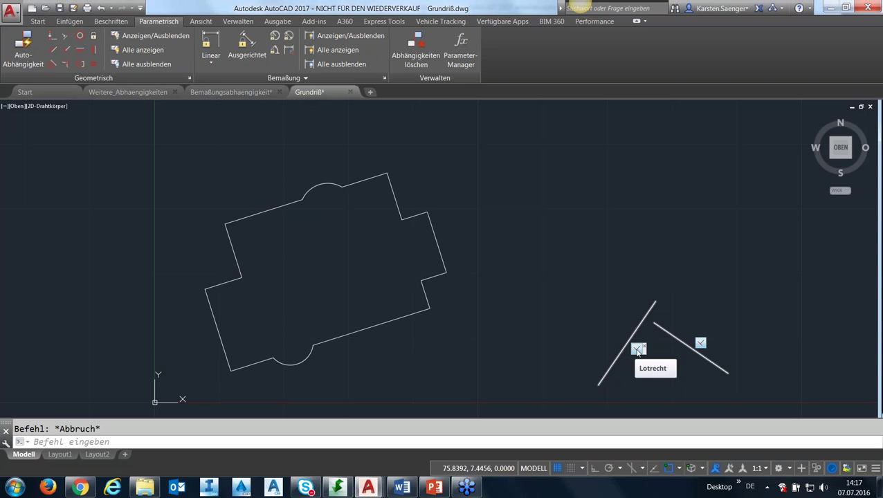
Hide the perpendicular constraint marker on the left line, cancelling a stray stretch
{"action": "right_click", "coordinate": [638, 352]}
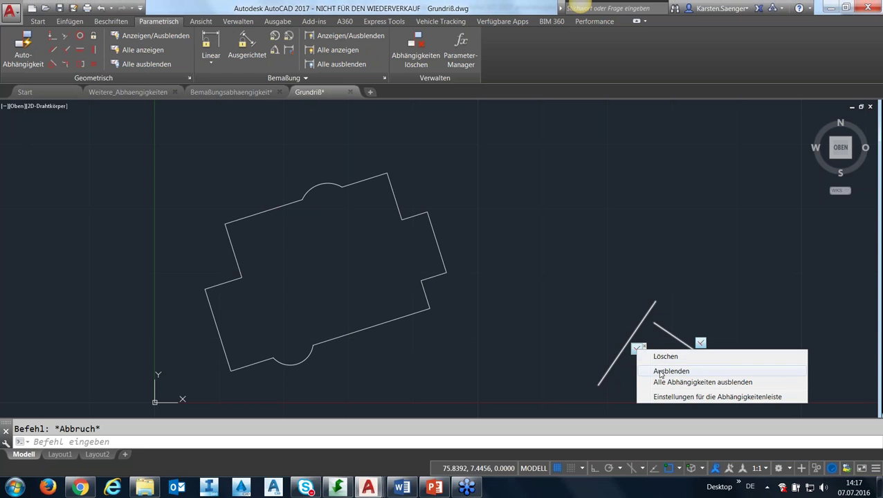
{"action": "left_click", "coordinate": [660, 372]}
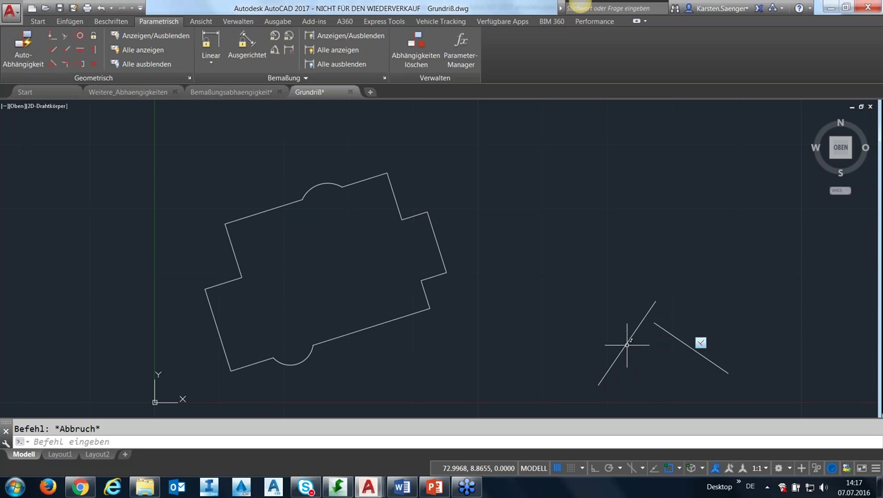
{"action": "right_click", "coordinate": [631, 350]}
{"action": "left_click", "coordinate": [651, 353]}
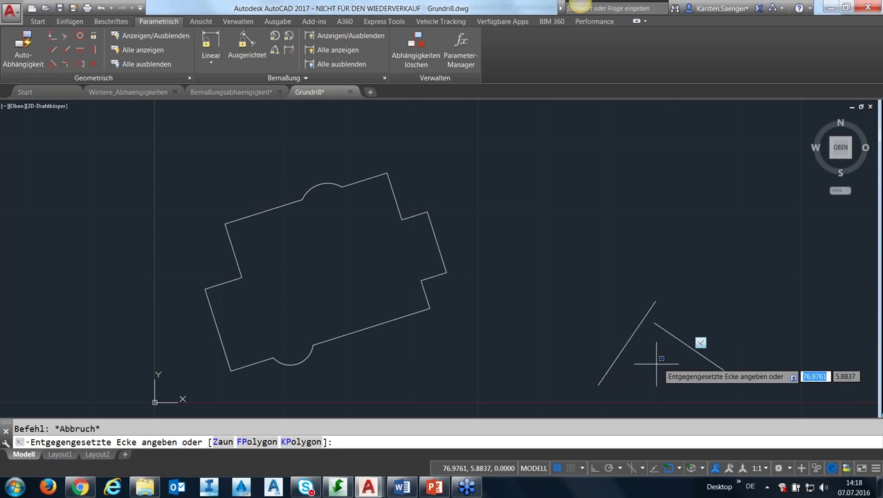
{"action": "key", "text": "Escape"}
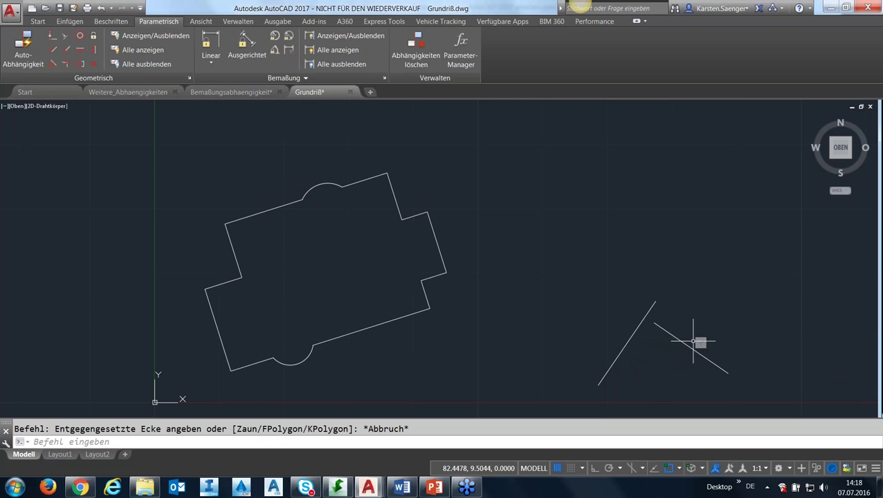
{"action": "left_click", "coordinate": [628, 344]}
{"action": "left_click", "coordinate": [627, 344]}
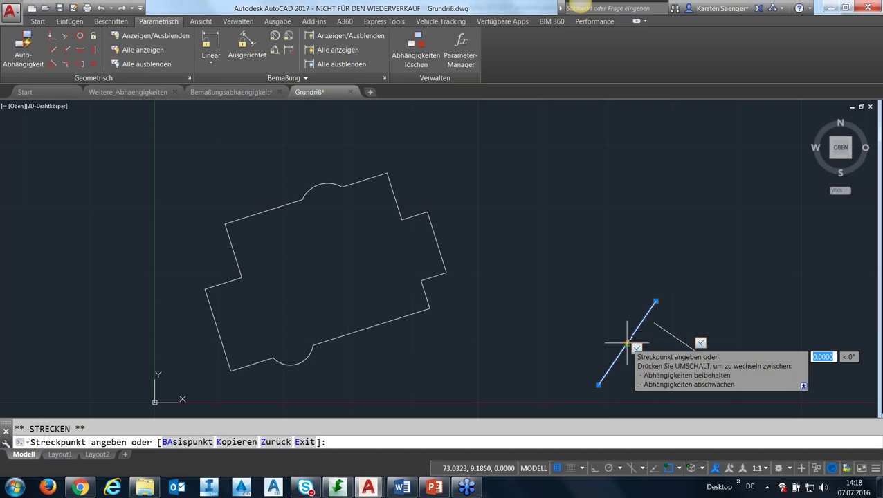
{"action": "key", "text": "Escape"}
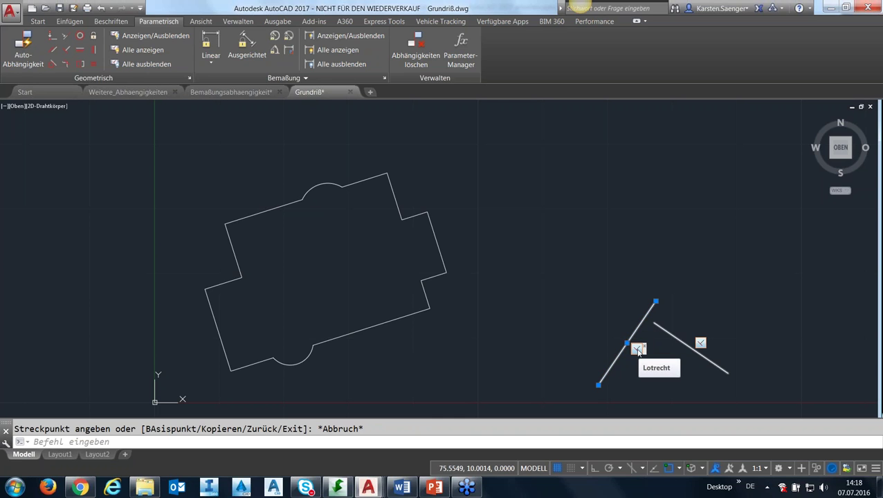
Hide all constraint markers via Alle Abhängigkeiten ausblenden
{"action": "right_click", "coordinate": [638, 351]}
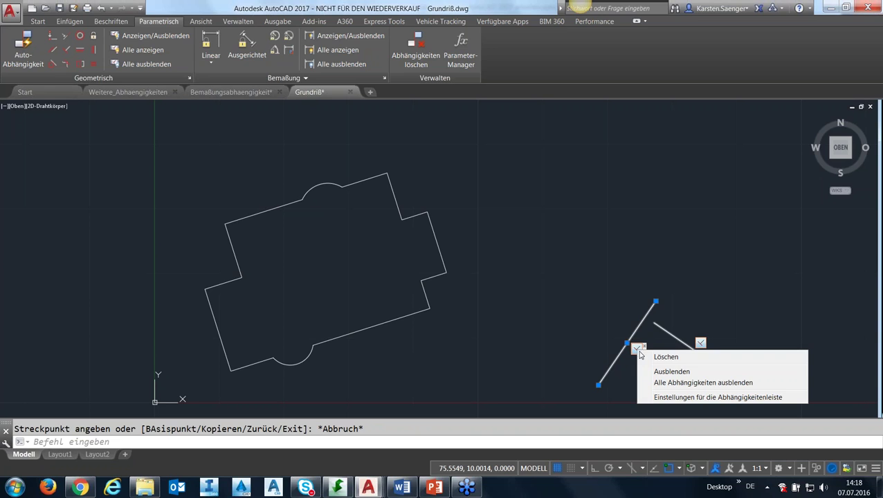
{"action": "left_click", "coordinate": [661, 383]}
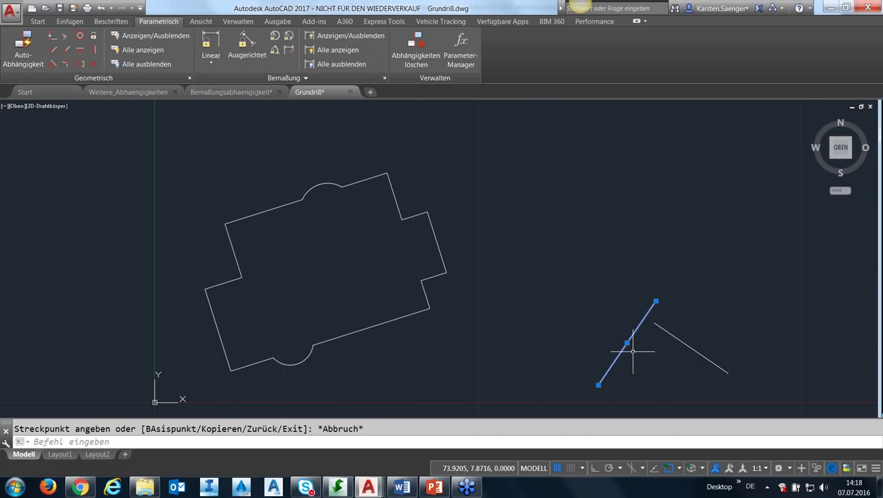
{"action": "key", "text": "Escape"}
{"action": "left_click", "coordinate": [699, 354]}
{"action": "key", "text": "Escape"}
Stretch the right line's left endpoint, then move the line lower-left, keeping both lines perpendicular
{"action": "left_click", "coordinate": [667, 331]}
{"action": "key", "text": "Escape"}
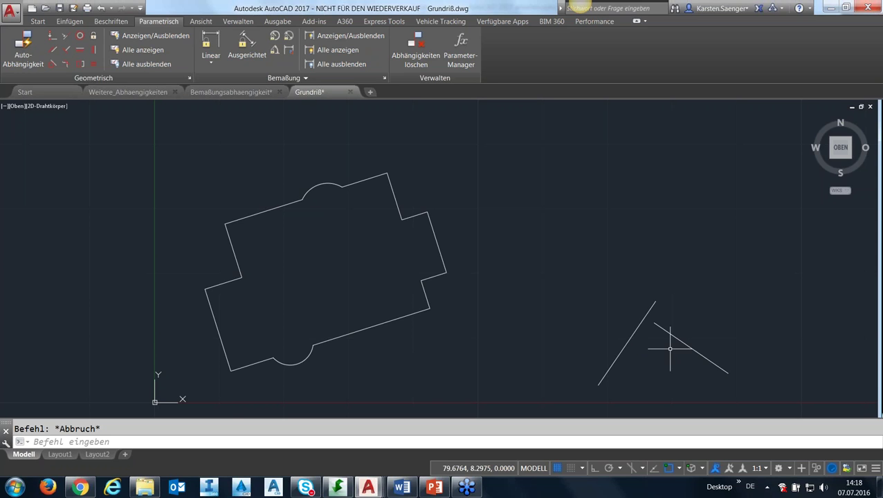
{"action": "left_click", "coordinate": [694, 348]}
{"action": "left_click", "coordinate": [654, 323]}
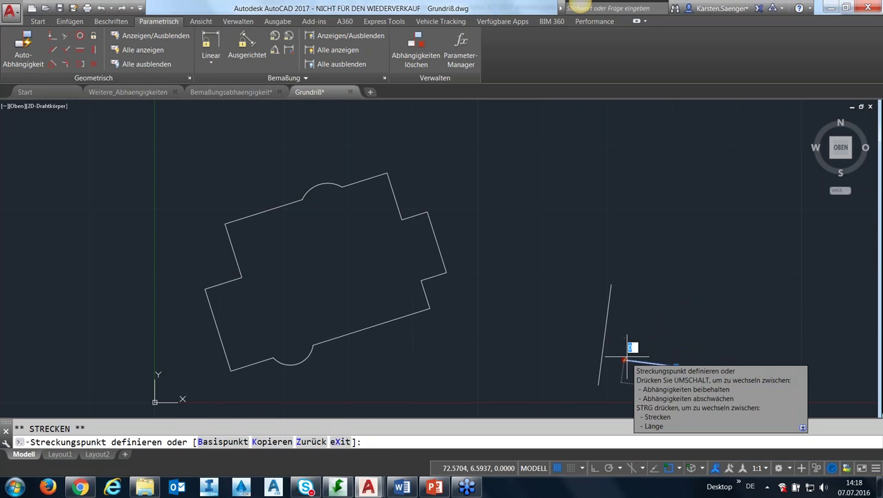
{"action": "left_click", "coordinate": [663, 310]}
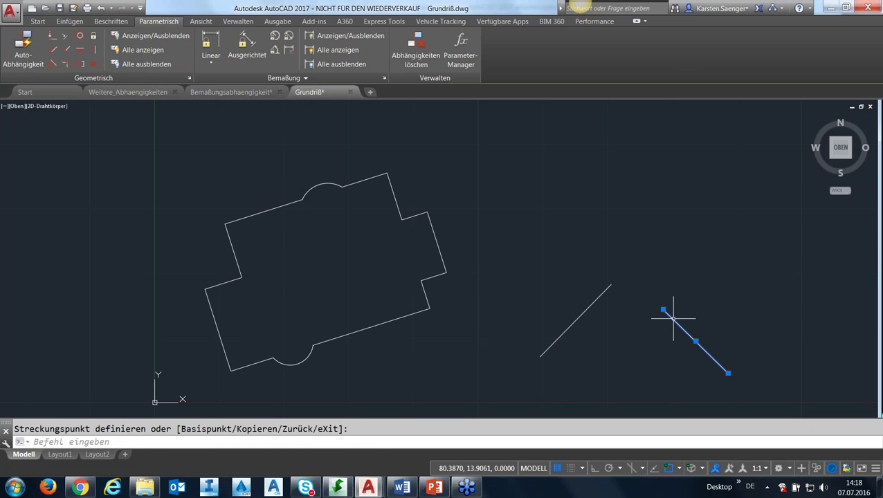
{"action": "left_click", "coordinate": [695, 341]}
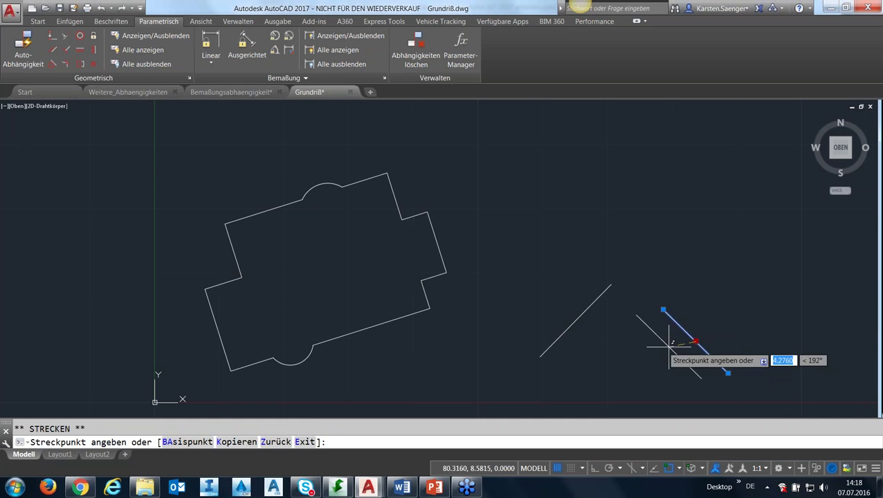
{"action": "left_click", "coordinate": [628, 347]}
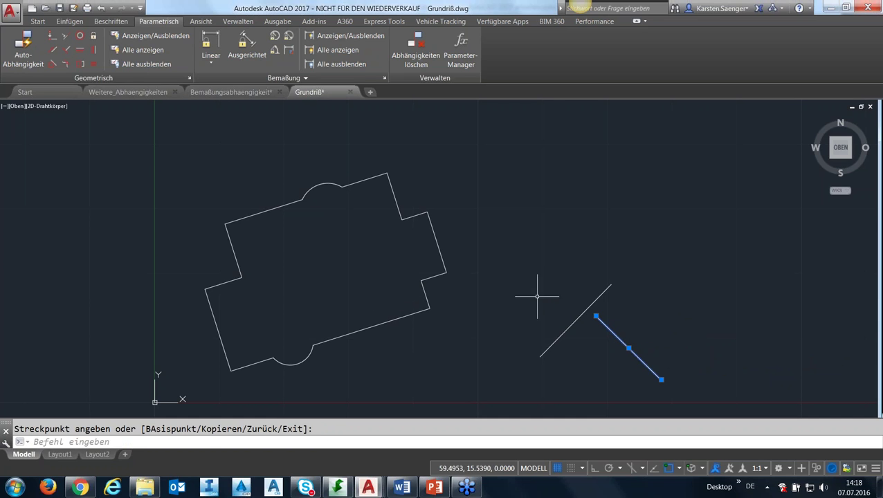
Redisplay the geometric constraint markers on both lines with Anzeigen/Ausblenden
{"action": "left_click", "coordinate": [129, 39]}
{"action": "left_click", "coordinate": [129, 40]}
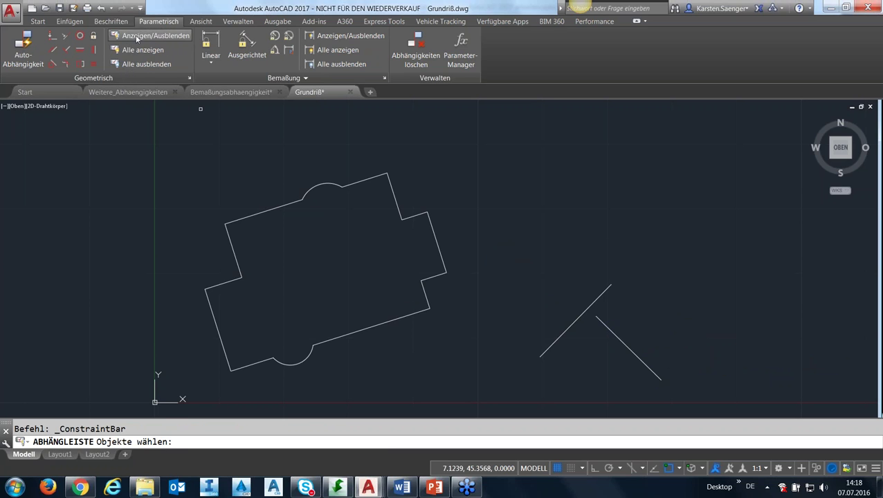
{"action": "left_click", "coordinate": [140, 50]}
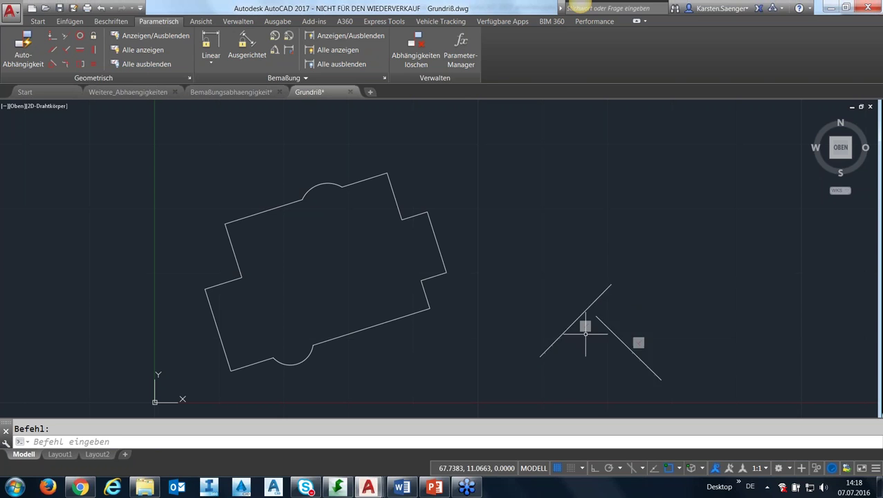
{"action": "right_click", "coordinate": [639, 346]}
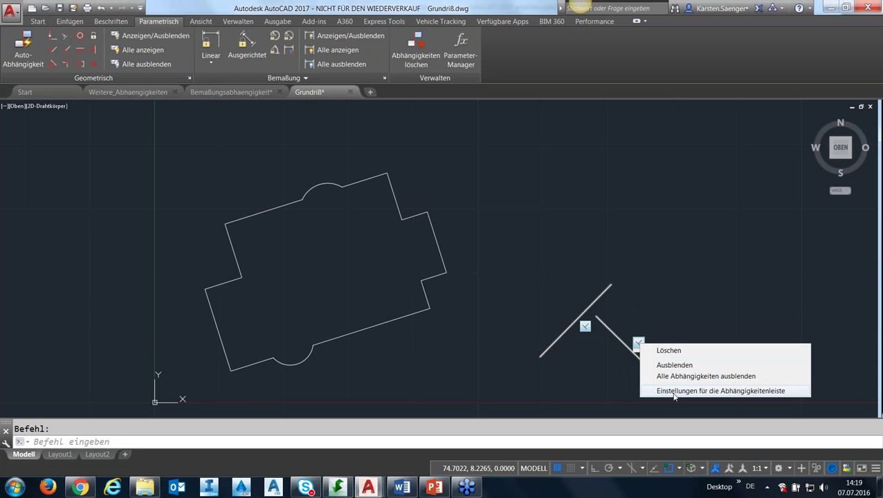
{"action": "left_click", "coordinate": [580, 330]}
{"action": "left_click", "coordinate": [575, 373]}
{"action": "key", "text": "Escape"}
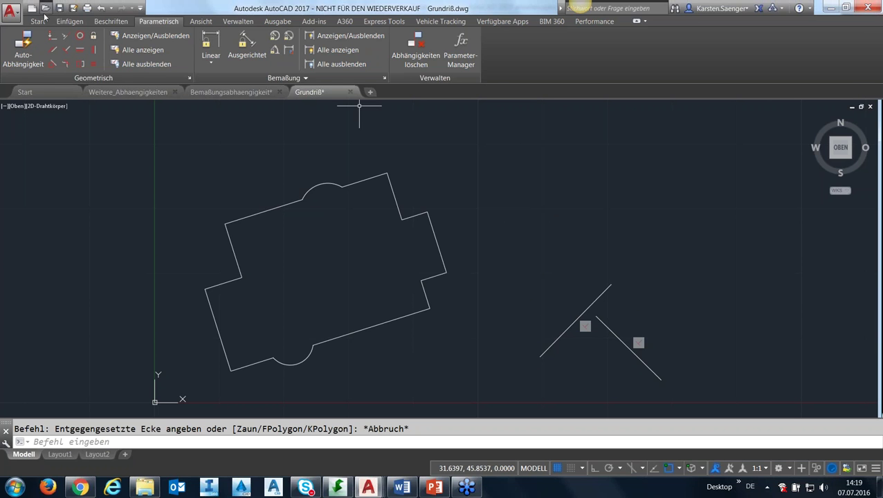
{"action": "left_click", "coordinate": [39, 22]}
Draw a closed, irregular four-sided polyline above the two perpendicular lines
{"action": "left_click", "coordinate": [40, 45]}
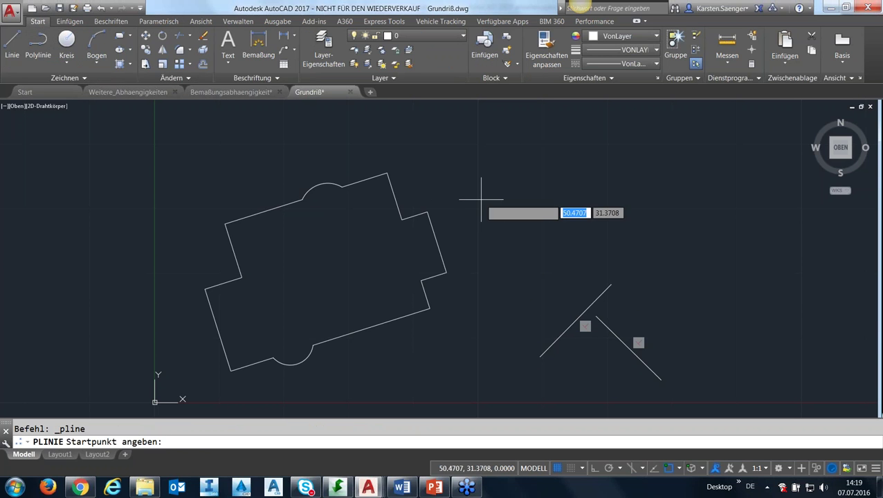
{"action": "left_click", "coordinate": [492, 178]}
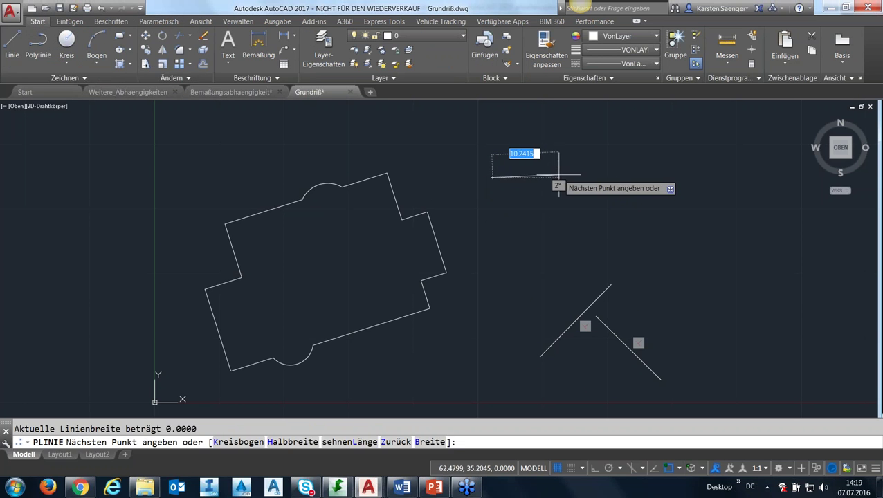
{"action": "left_click", "coordinate": [565, 176]}
{"action": "left_click", "coordinate": [562, 246]}
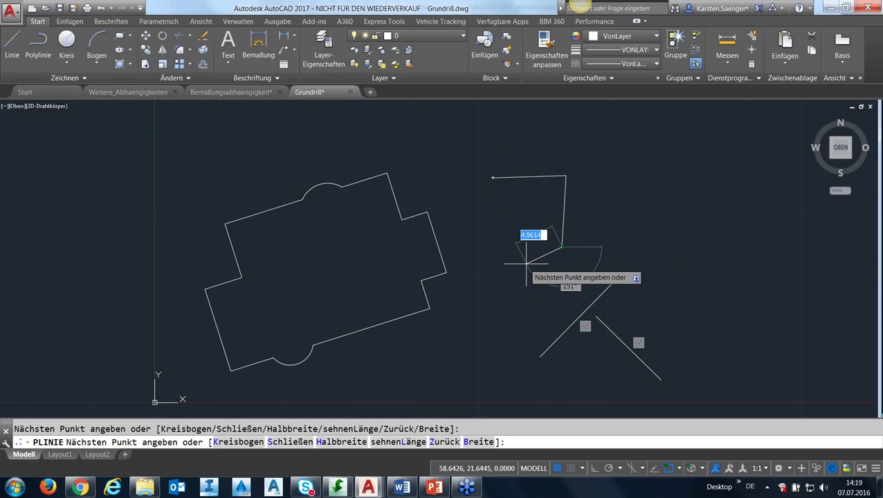
{"action": "right_click", "coordinate": [499, 234]}
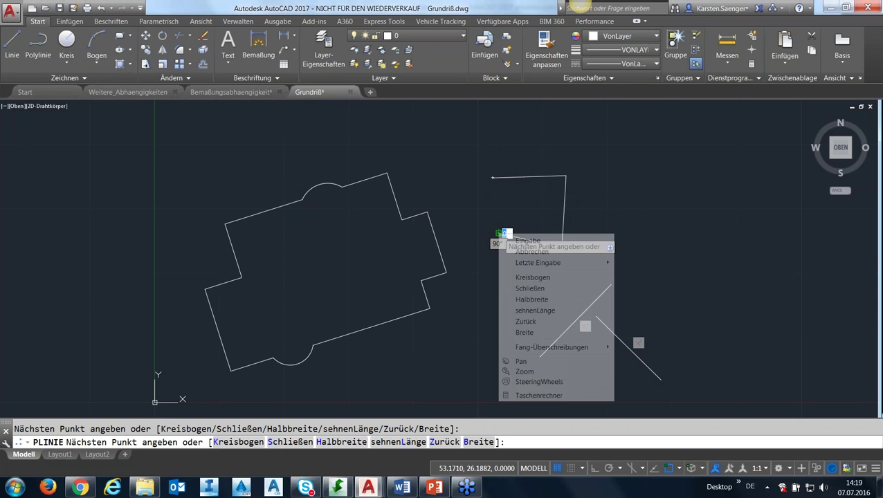
{"action": "left_click", "coordinate": [530, 288]}
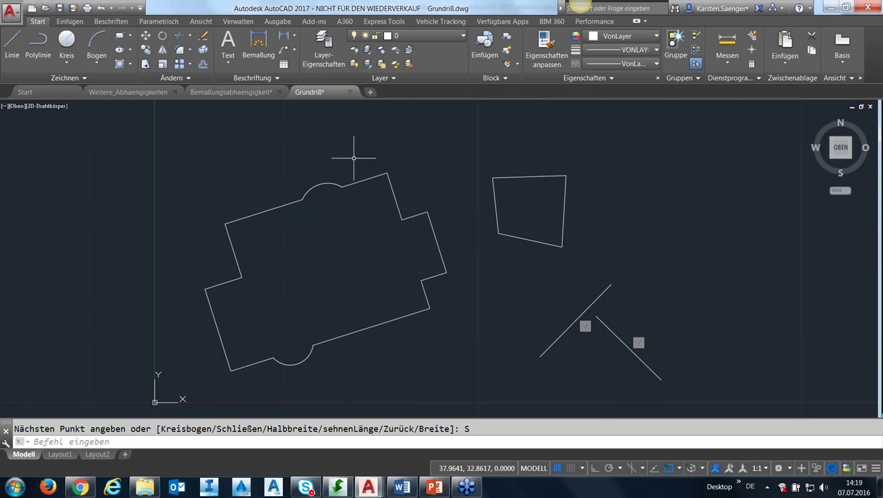
{"action": "left_click", "coordinate": [153, 22]}
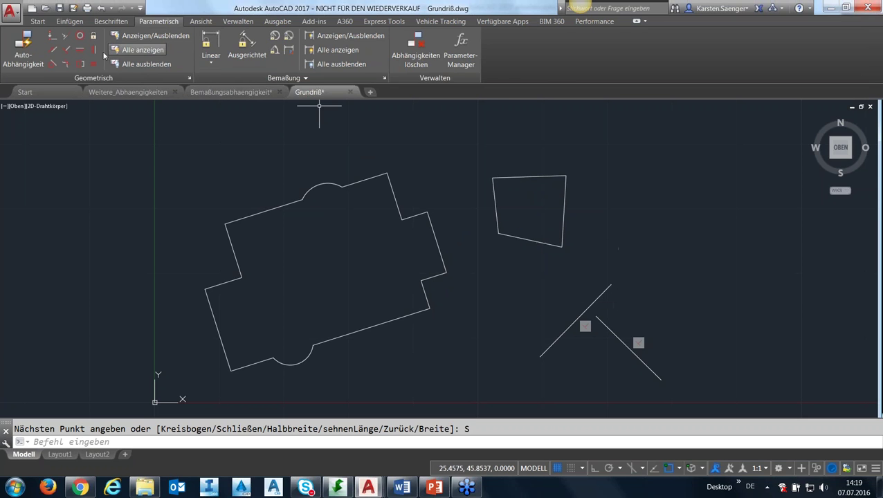
Make the quadrilateral's top edge parallel to its bottom, then delete and undo that constraint
{"action": "left_click", "coordinate": [55, 50]}
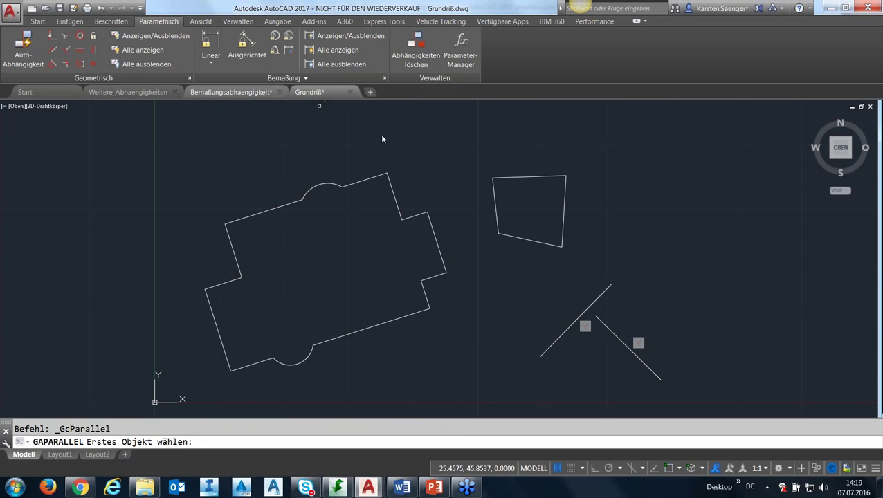
{"action": "left_click", "coordinate": [514, 236]}
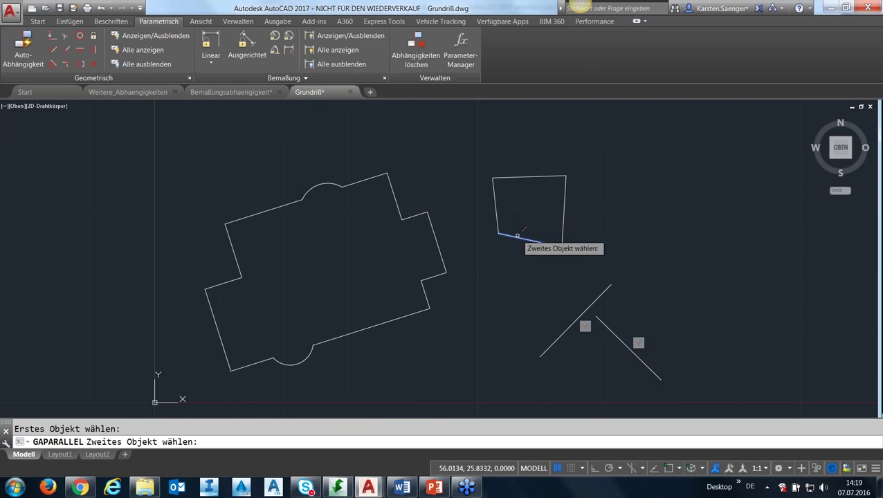
{"action": "left_click", "coordinate": [520, 176]}
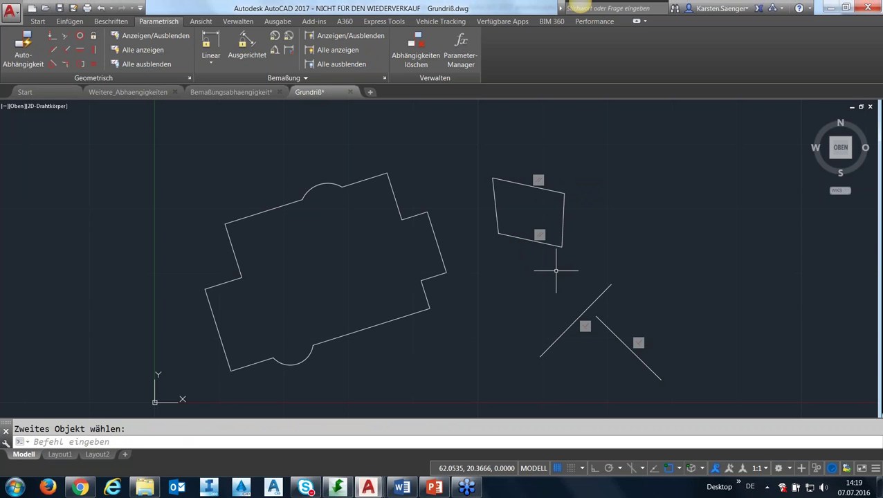
{"action": "right_click", "coordinate": [543, 235]}
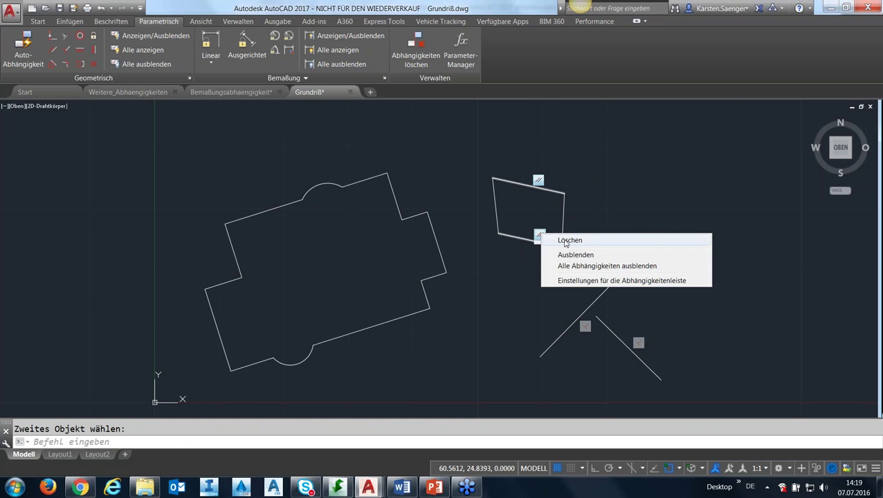
{"action": "left_click", "coordinate": [565, 242]}
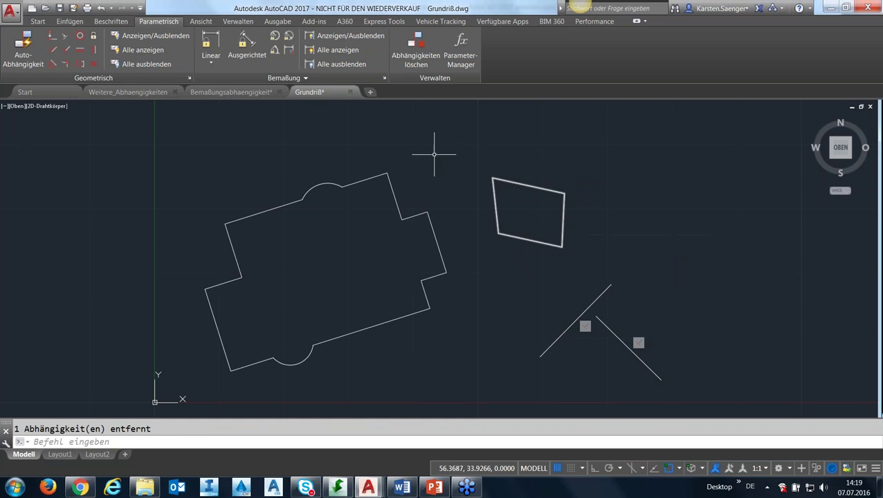
{"action": "key", "text": "ctrl+z"}
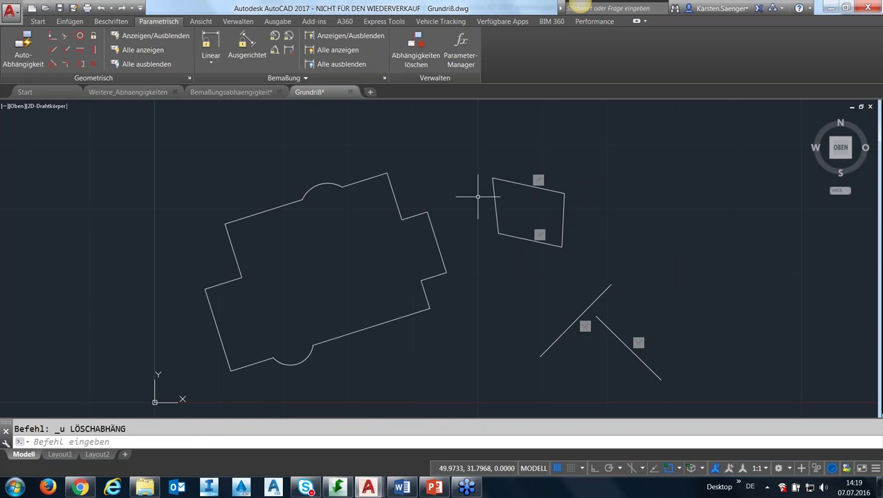
Constrain the bottom edge parallel to the top, and the left edge parallel to the right
{"action": "left_click", "coordinate": [53, 53]}
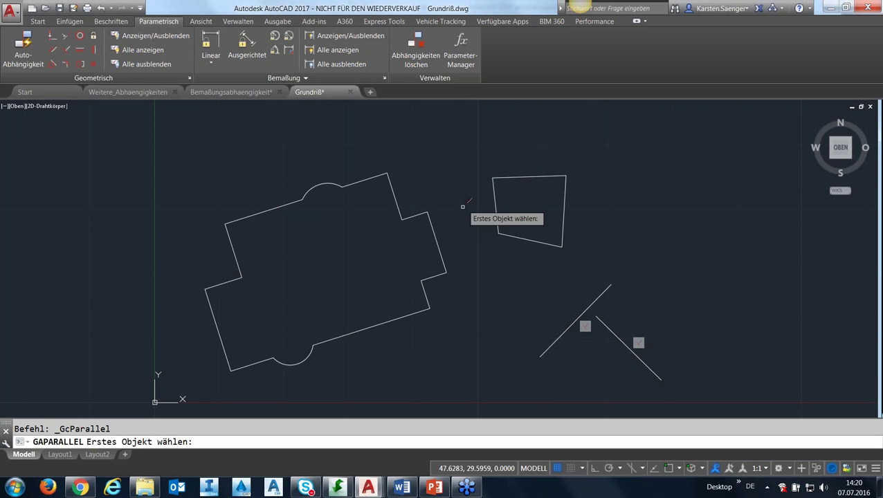
{"action": "left_click", "coordinate": [510, 176]}
{"action": "left_click", "coordinate": [520, 238]}
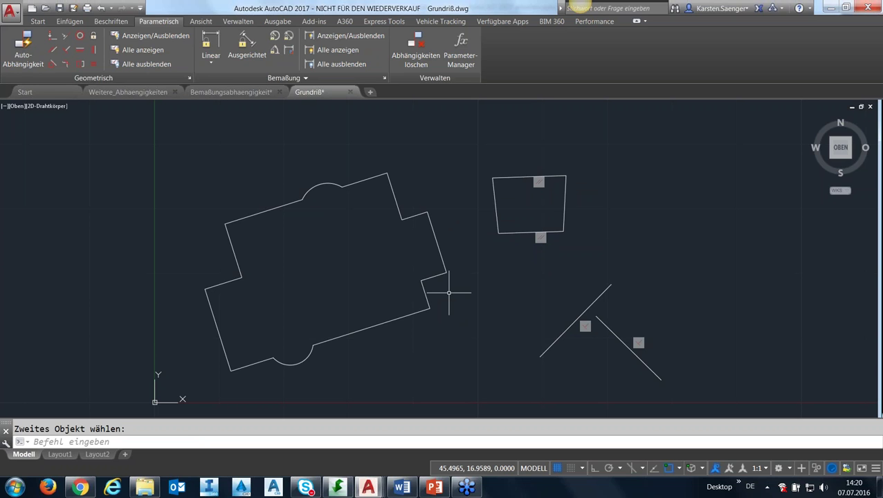
{"action": "left_click", "coordinate": [53, 51]}
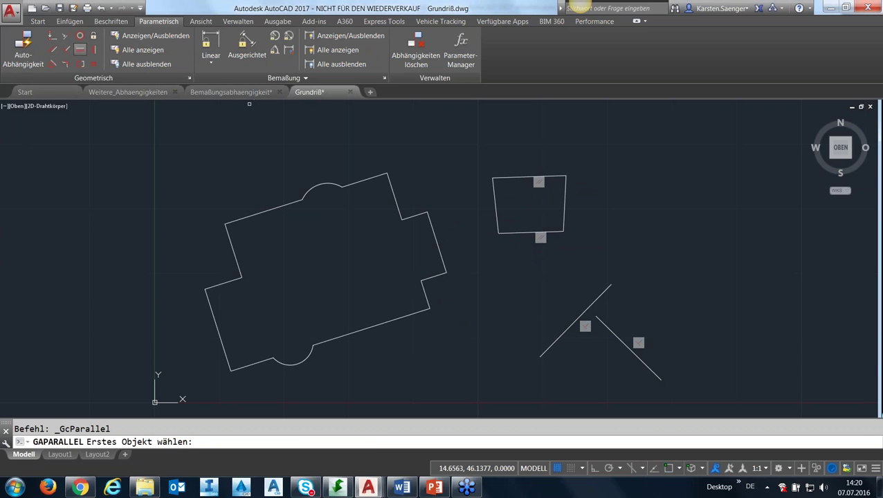
{"action": "left_click", "coordinate": [566, 206]}
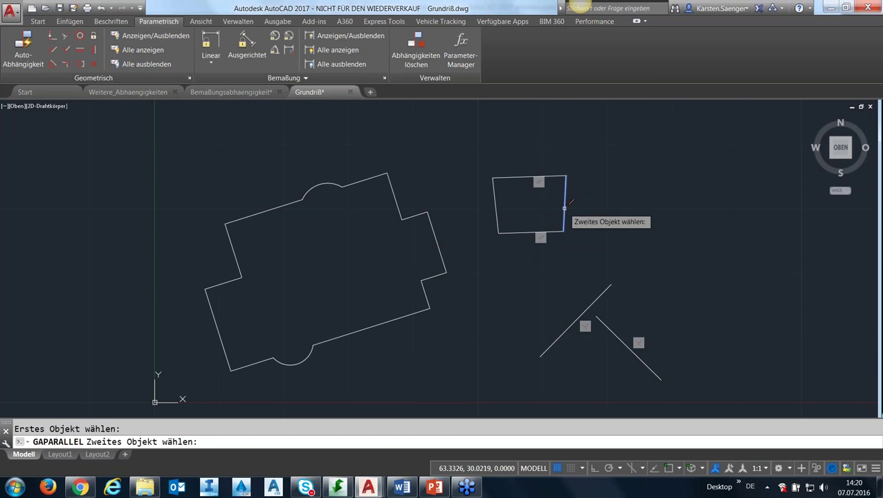
{"action": "left_click", "coordinate": [499, 204]}
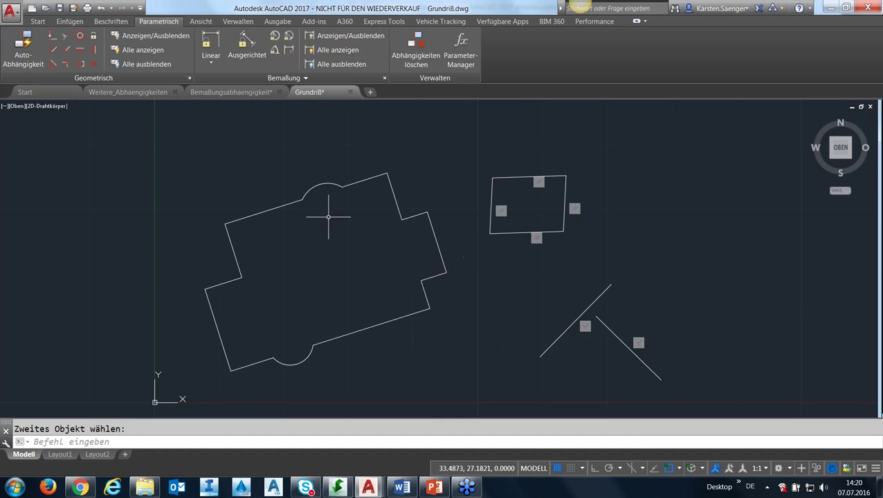
Constrain the quadrilateral's bottom edge perpendicular to its left edge, then select the polyline
{"action": "left_click", "coordinate": [67, 50]}
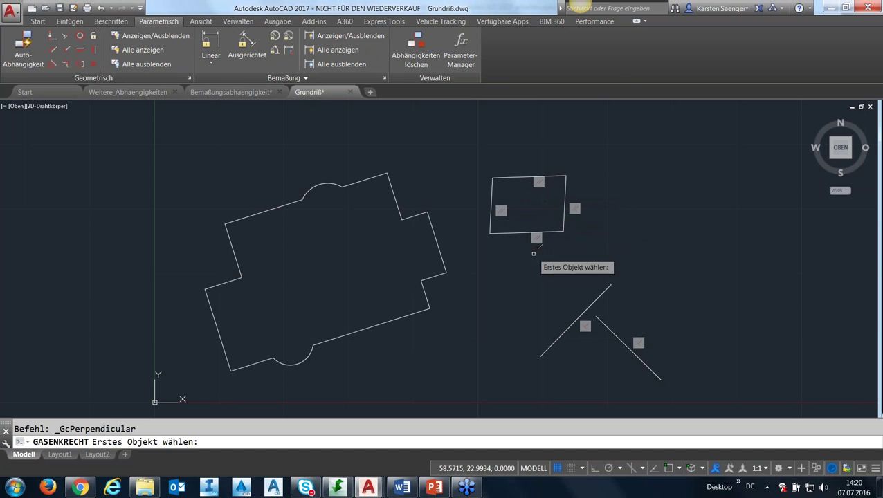
{"action": "left_click", "coordinate": [492, 225]}
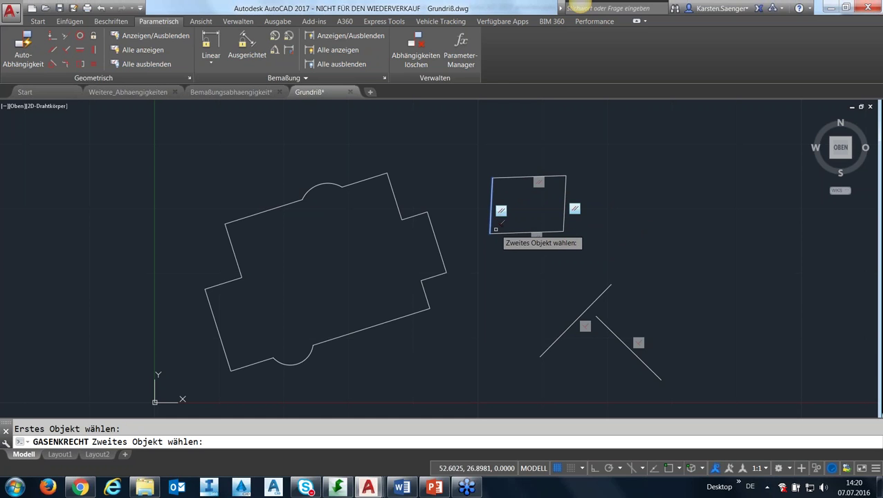
{"action": "left_click", "coordinate": [504, 234]}
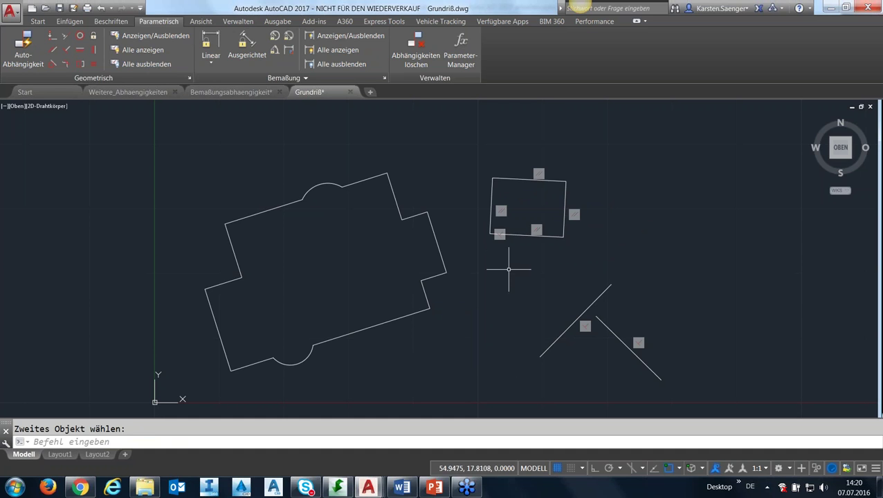
{"action": "key", "text": "Escape"}
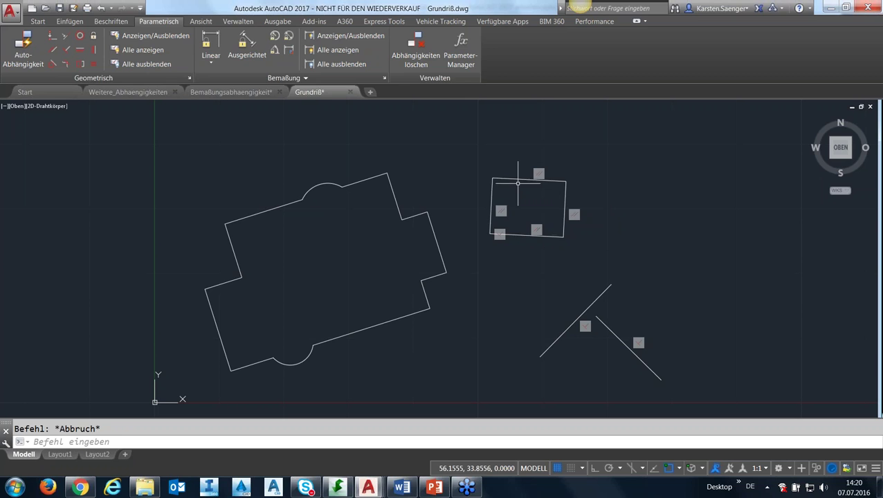
{"action": "mouse_move", "coordinate": [517, 179]}
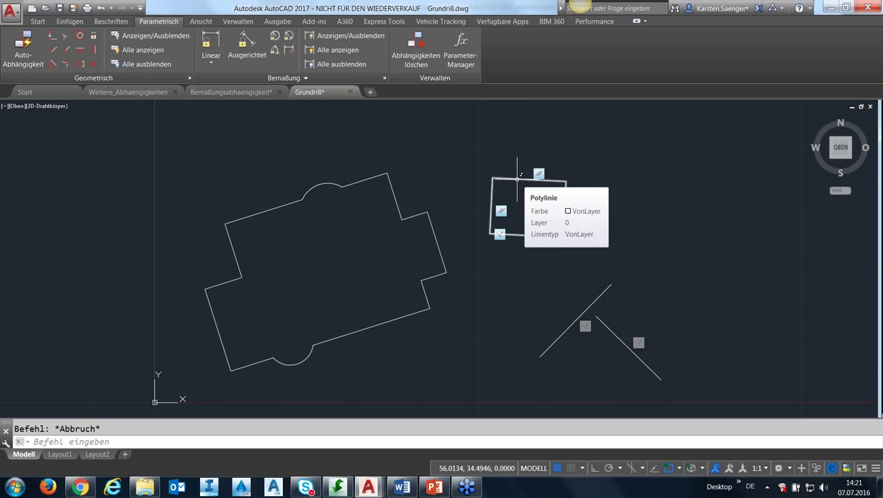
{"action": "left_click", "coordinate": [496, 178]}
Stretch the rectangle's top-left, top-right and bottom-right corner grips to new positions, keeping opposite sides parallel
{"action": "left_click", "coordinate": [492, 178]}
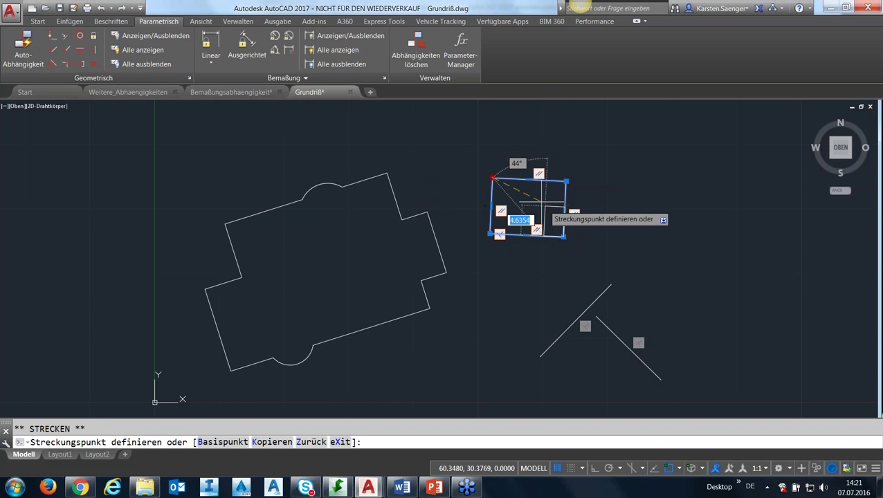
{"action": "left_click", "coordinate": [464, 147]}
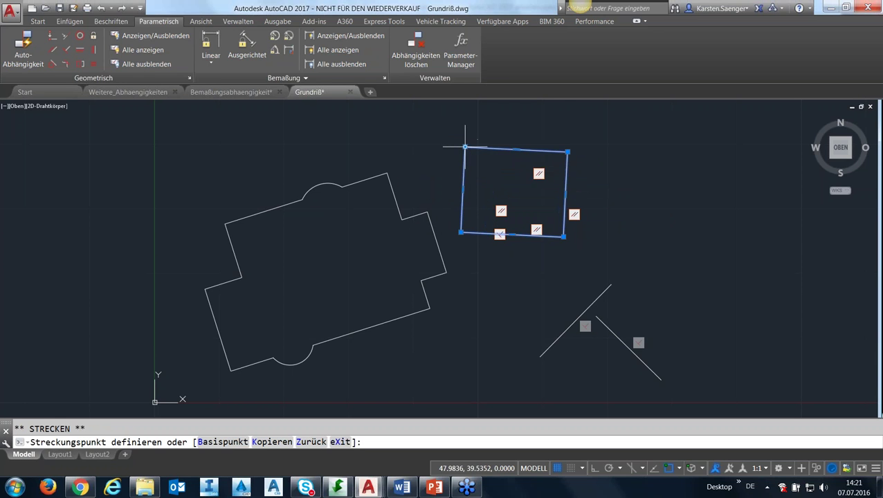
{"action": "left_click", "coordinate": [568, 151]}
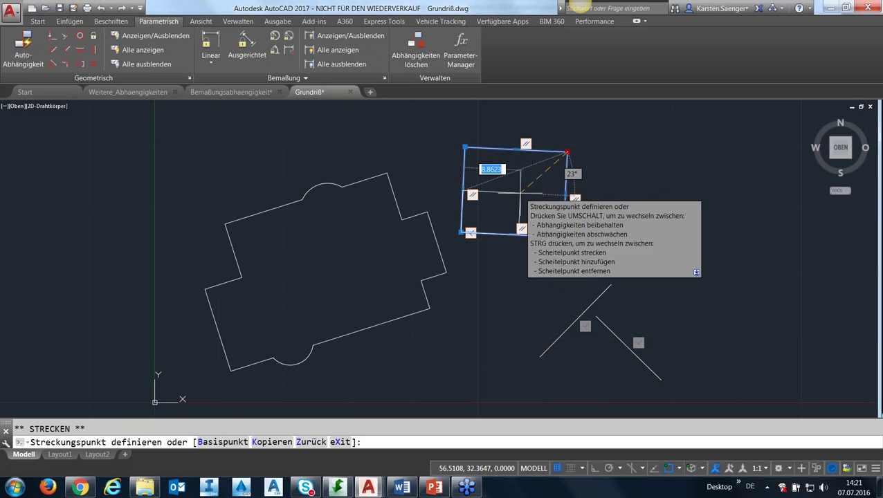
{"action": "left_click", "coordinate": [520, 193]}
{"action": "left_click", "coordinate": [519, 237]}
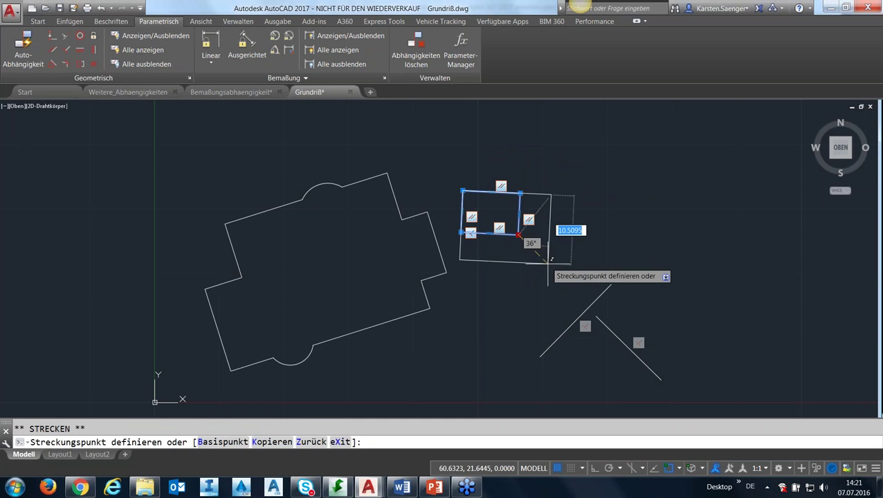
{"action": "left_click", "coordinate": [559, 278]}
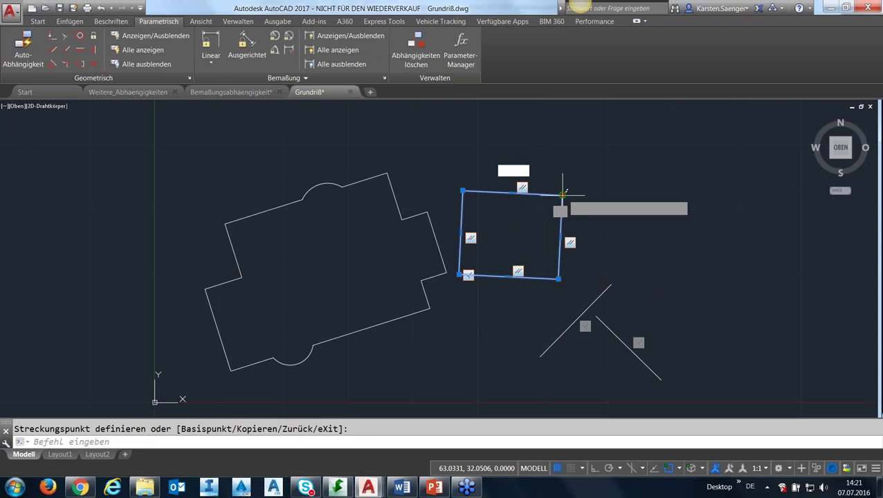
{"action": "left_click", "coordinate": [562, 196]}
{"action": "left_click", "coordinate": [591, 158]}
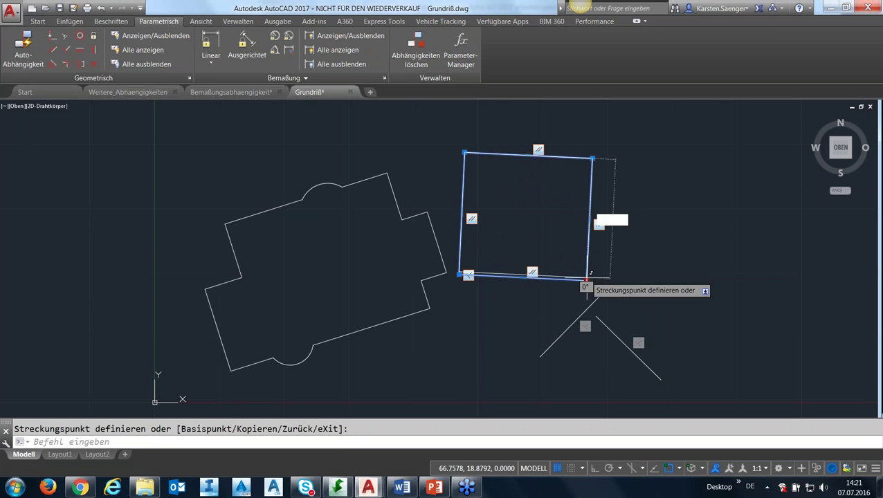
{"action": "left_click", "coordinate": [578, 258]}
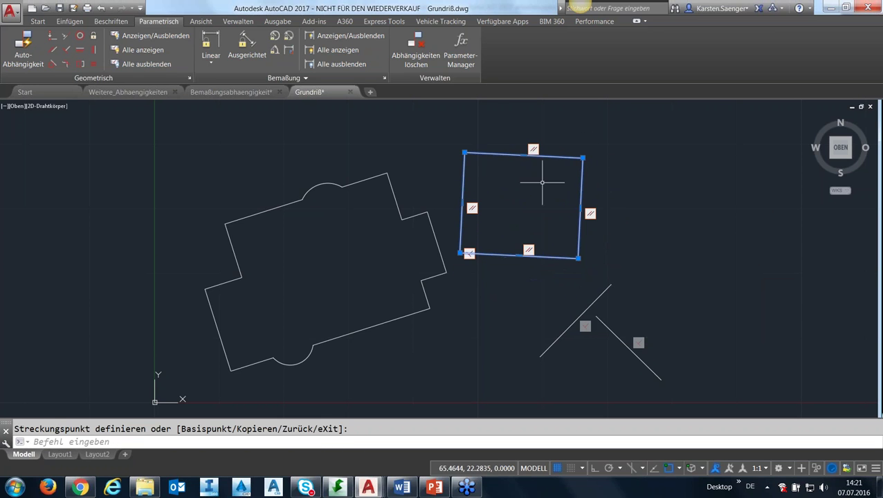
{"action": "left_click", "coordinate": [465, 152]}
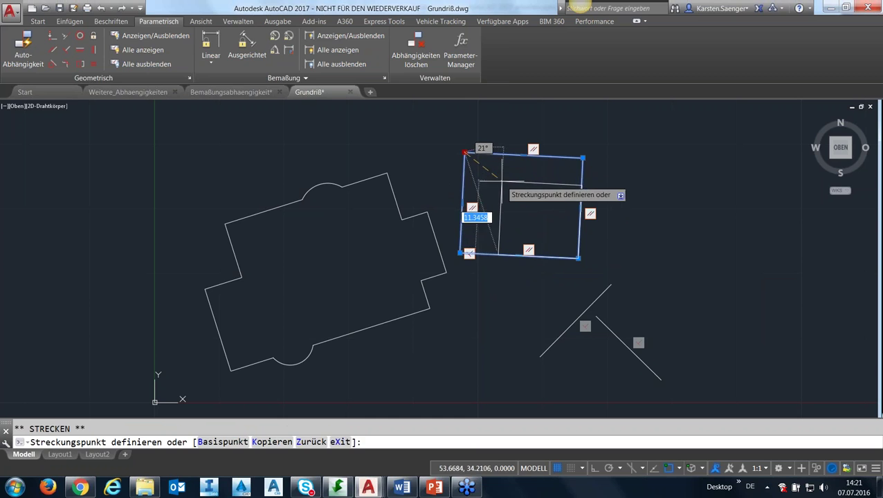
{"action": "left_click", "coordinate": [500, 181]}
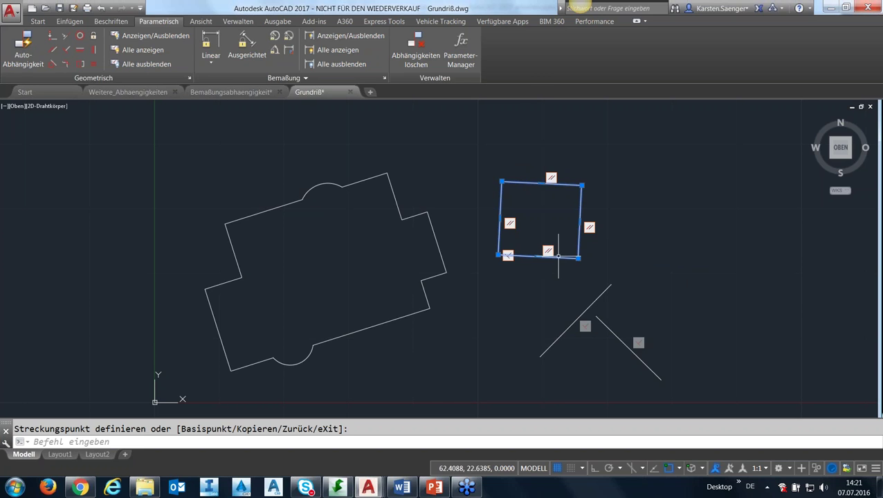
{"action": "key", "text": "Escape"}
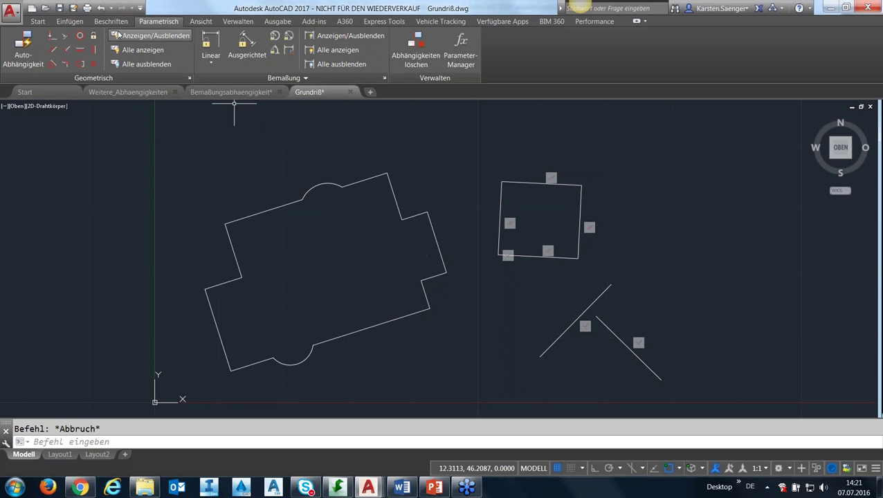
Apply a Kollinear constraint linking the house's short right-hand edge and the rectangle's bottom edge
{"action": "left_click", "coordinate": [65, 35]}
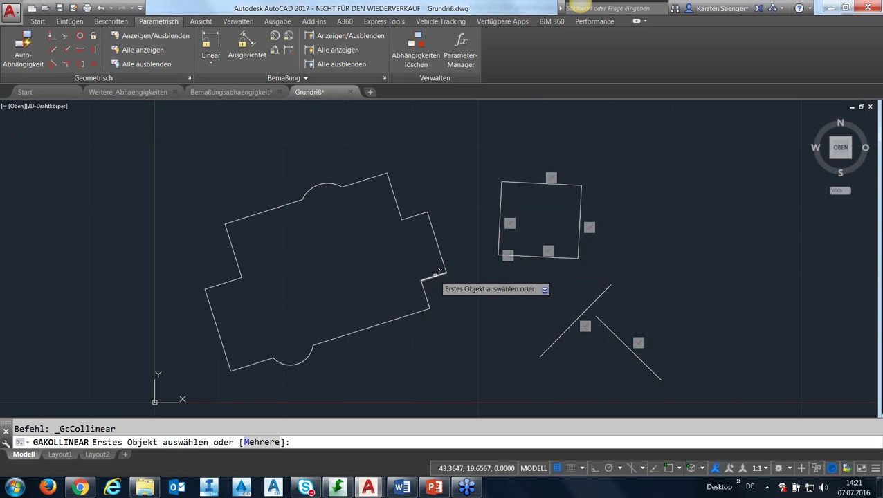
{"action": "left_click", "coordinate": [446, 274]}
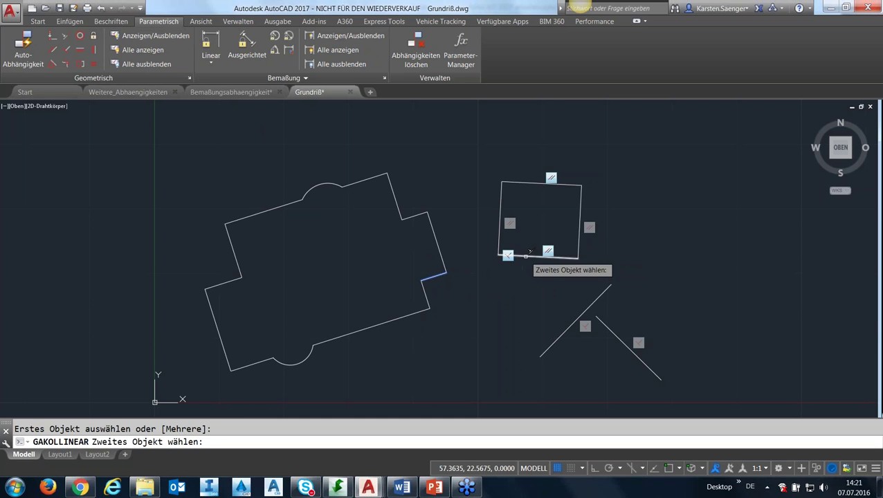
{"action": "left_click", "coordinate": [525, 255]}
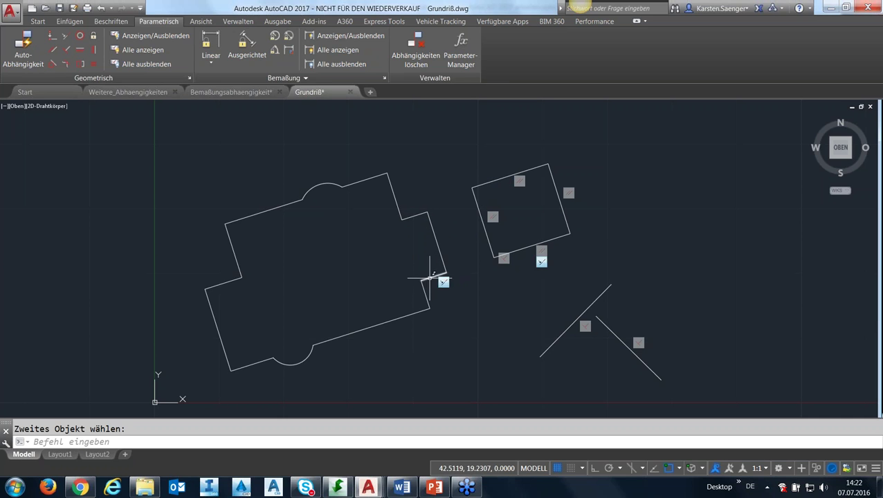
{"action": "left_click", "coordinate": [67, 38]}
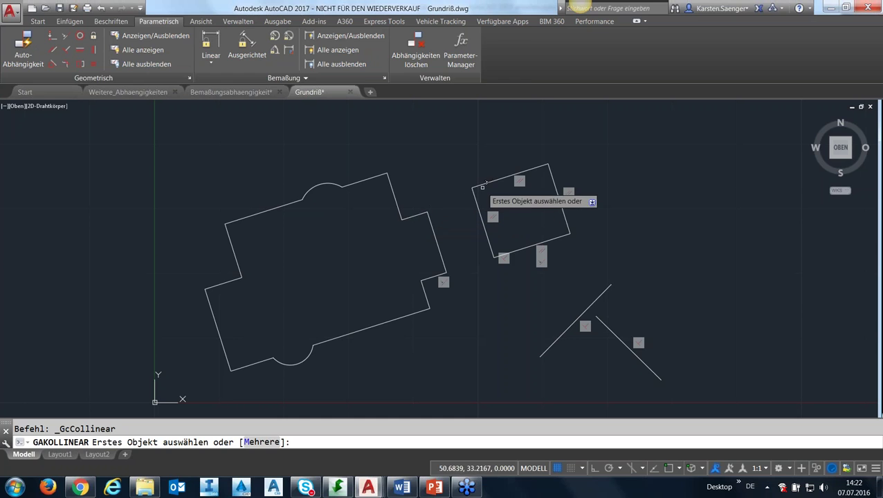
{"action": "left_click", "coordinate": [416, 215]}
{"action": "left_click", "coordinate": [487, 183]}
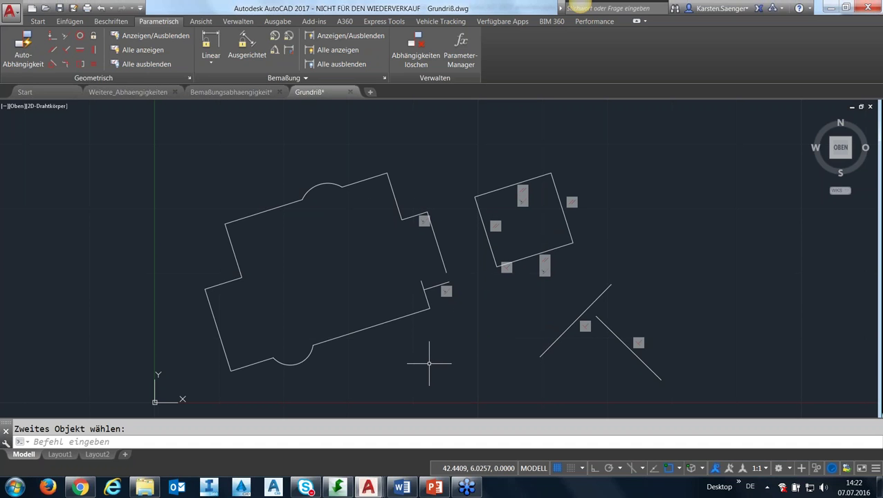
{"action": "key", "text": "ctrl+z"}
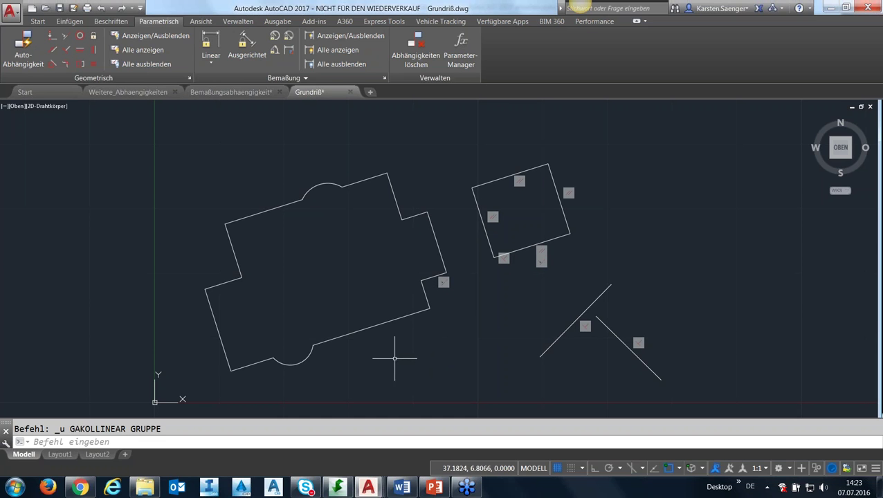
{"action": "middle_click_drag", "start_coordinate": [379, 356], "coordinate": [354, 350]}
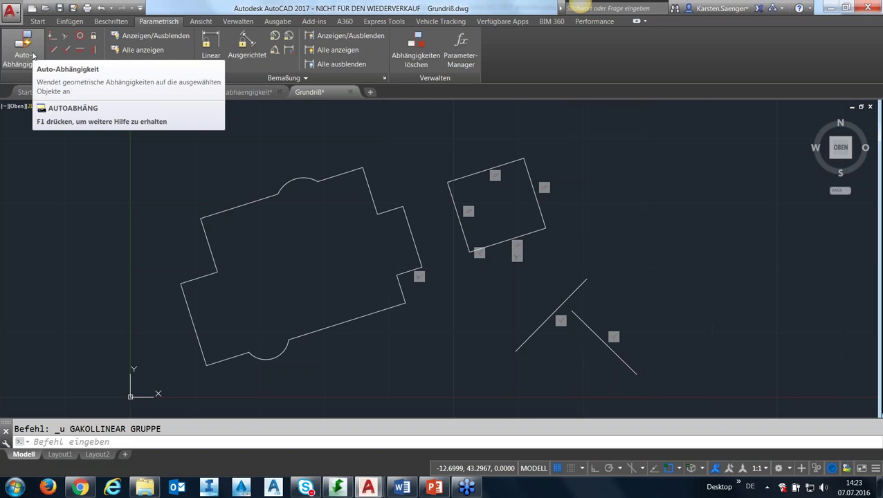
{"action": "left_click", "coordinate": [39, 54]}
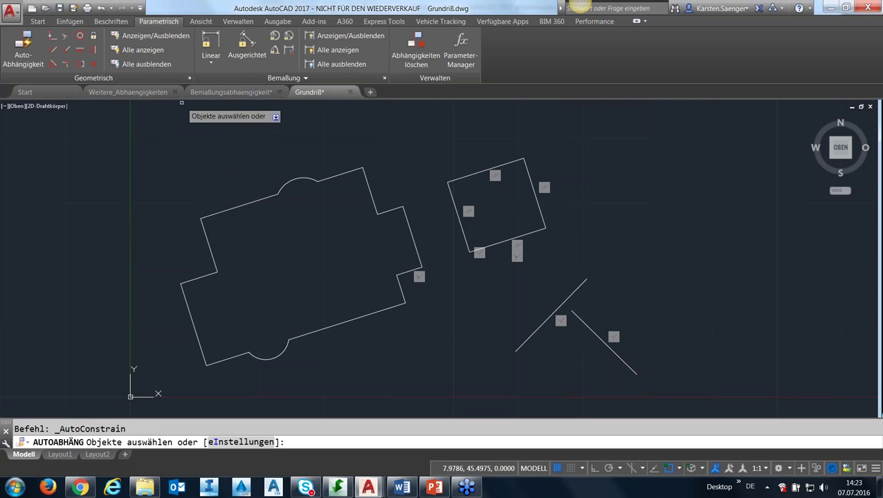
{"action": "key", "text": "Escape"}
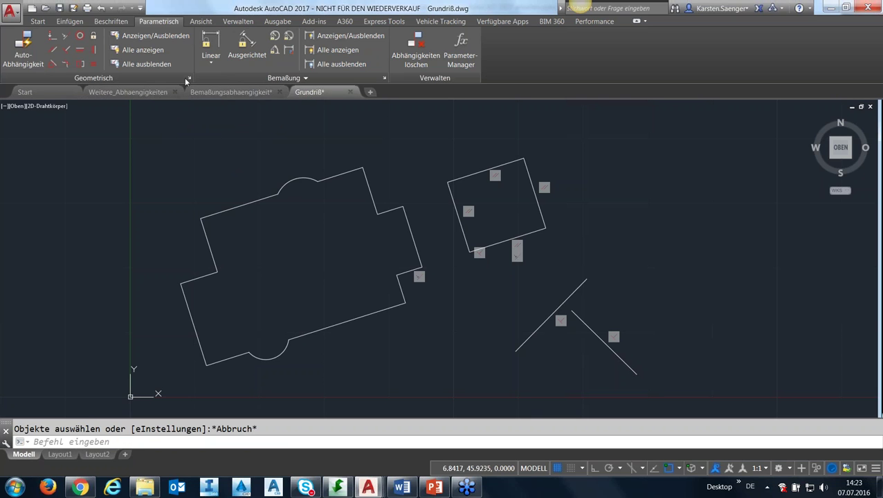
Show the Auto-Abhängigkeit settings: nine constraint types, distance tolerance 0.05, angle tolerance 1.0
{"action": "left_click", "coordinate": [190, 78]}
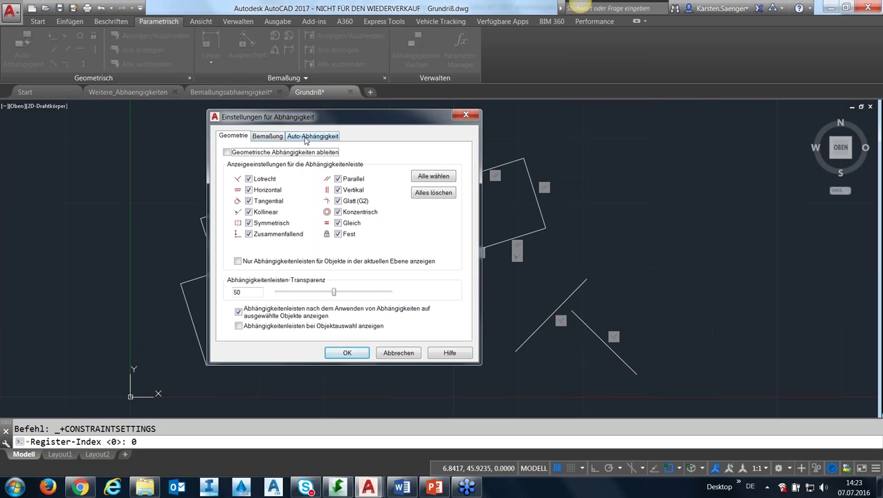
{"action": "left_click", "coordinate": [313, 137]}
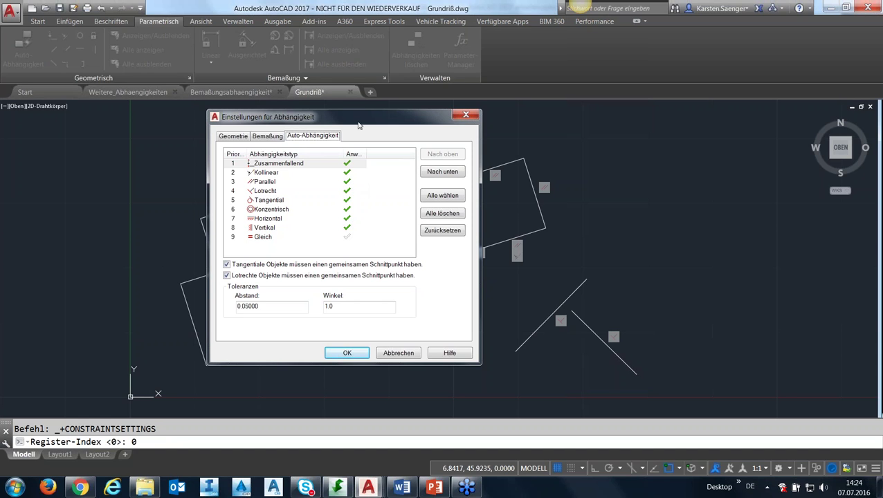
Move the constraint settings window higher and highlight the 0.05000 distance tolerance value
{"action": "mouse_move", "coordinate": [358, 125]}
{"action": "left_mouse_down"}
{"action": "mouse_move", "coordinate": [306, 83]}
{"action": "mouse_move", "coordinate": [333, 83]}
{"action": "left_mouse_up"}
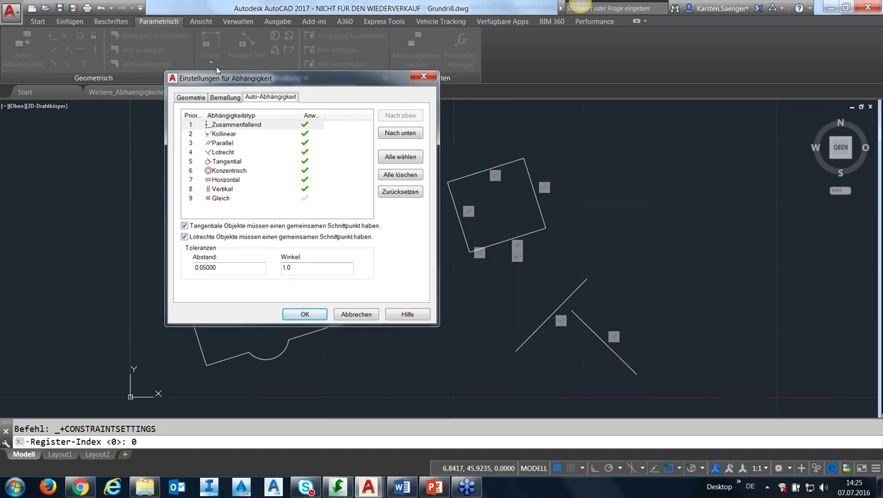
{"action": "left_click_drag", "start_coordinate": [244, 81], "coordinate": [240, 63]}
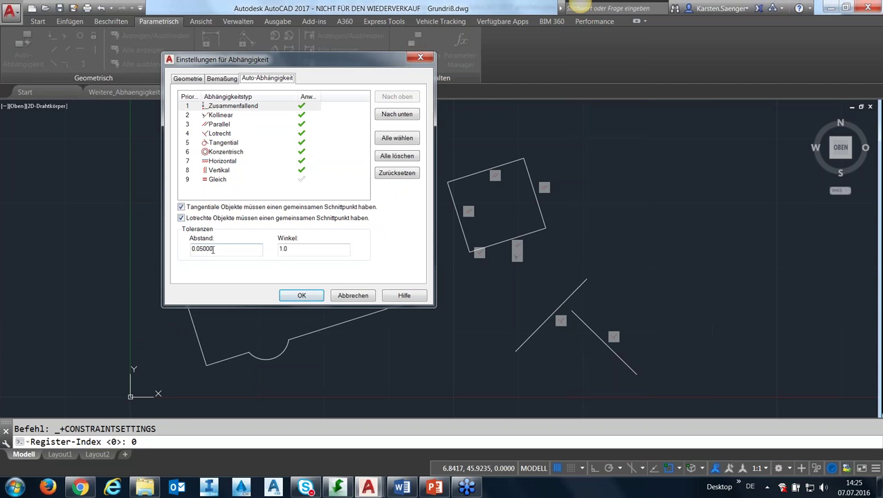
{"action": "left_click_drag", "start_coordinate": [215, 250], "coordinate": [191, 249]}
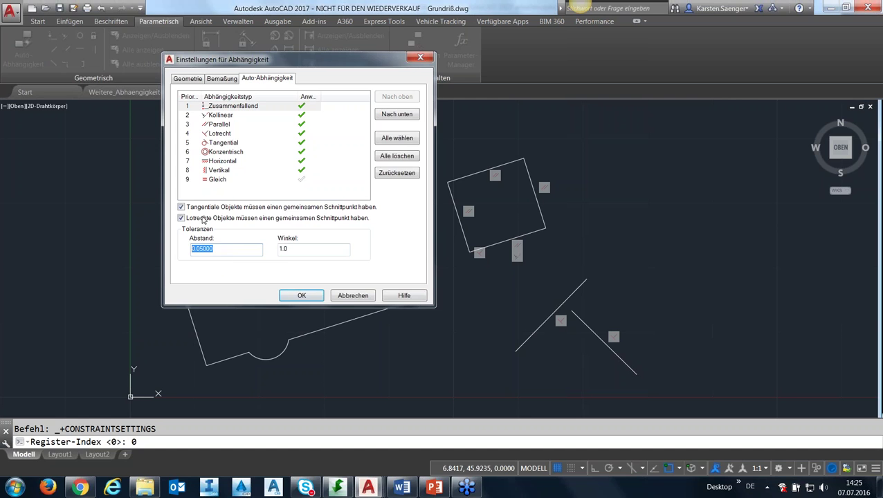
Auto-constrain the window-selected house outline, applying 25 constraints to its 14 objects
{"action": "left_click", "coordinate": [353, 296]}
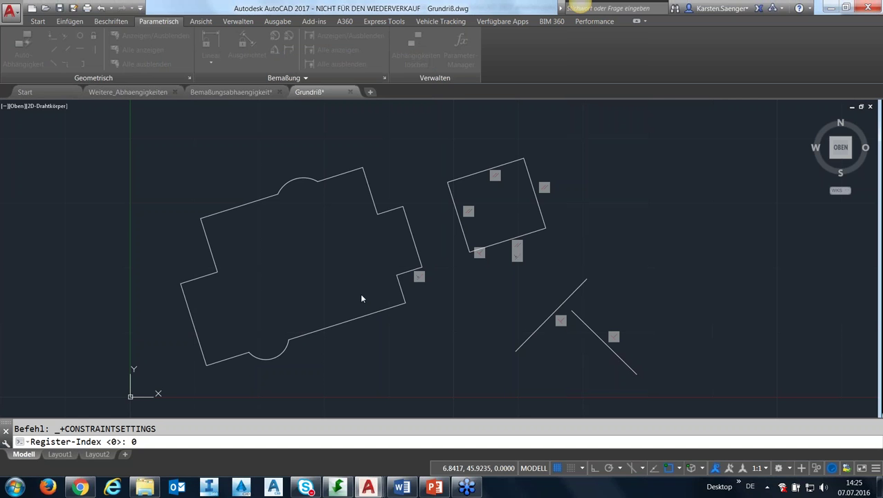
{"action": "left_click", "coordinate": [23, 52]}
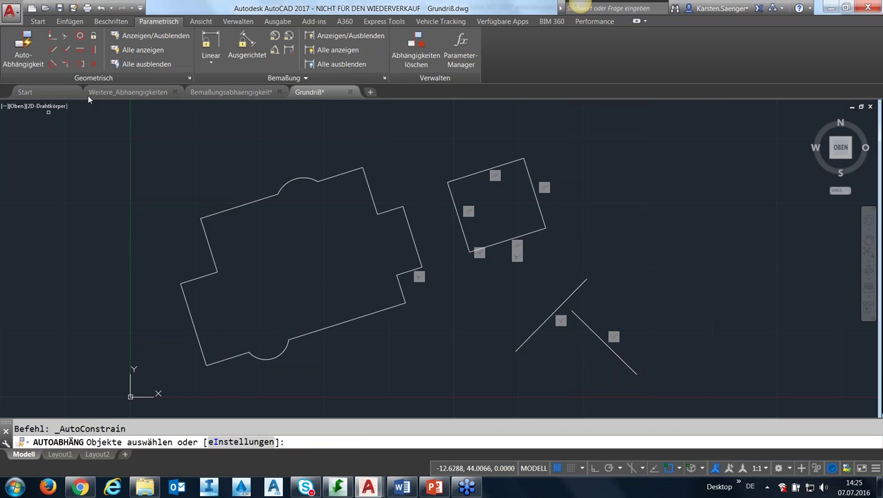
{"action": "left_click", "coordinate": [431, 123]}
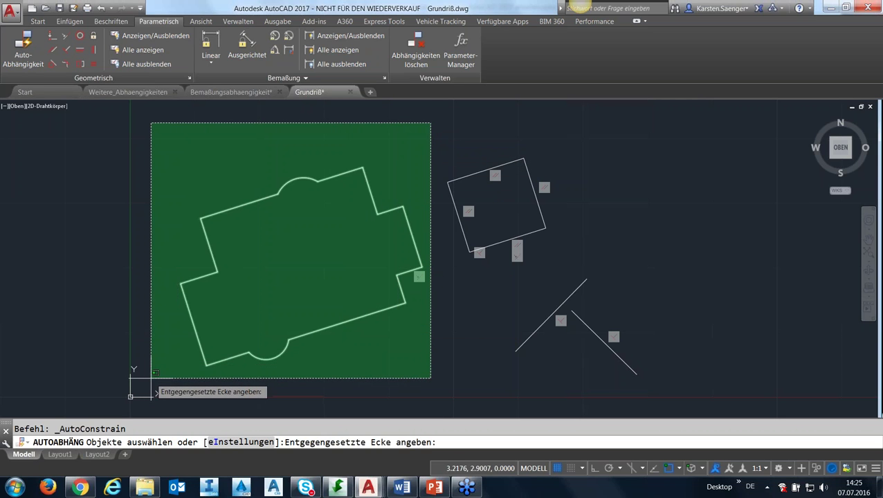
{"action": "left_click", "coordinate": [148, 378]}
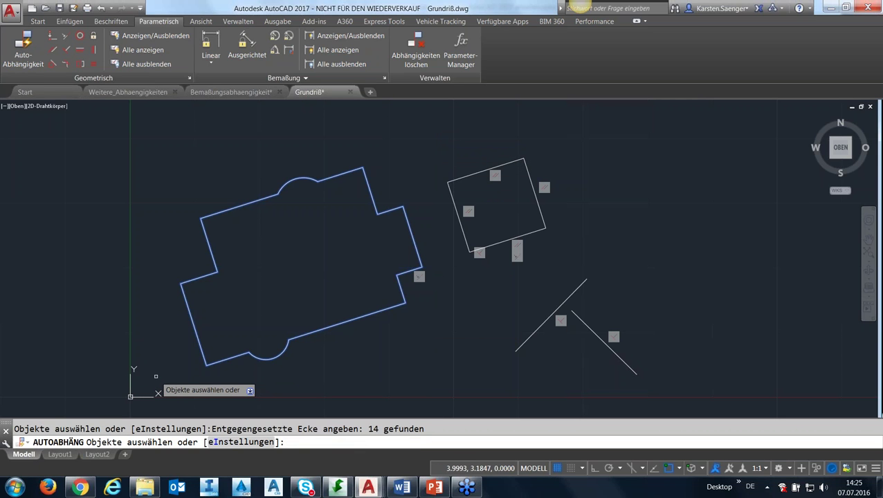
{"action": "key", "text": "Return"}
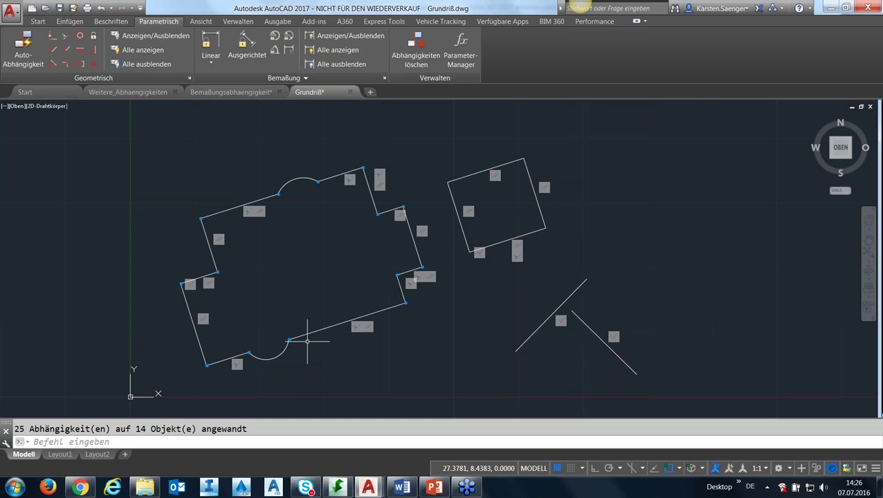
{"action": "middle_click_drag", "start_coordinate": [450, 331], "coordinate": [398, 335]}
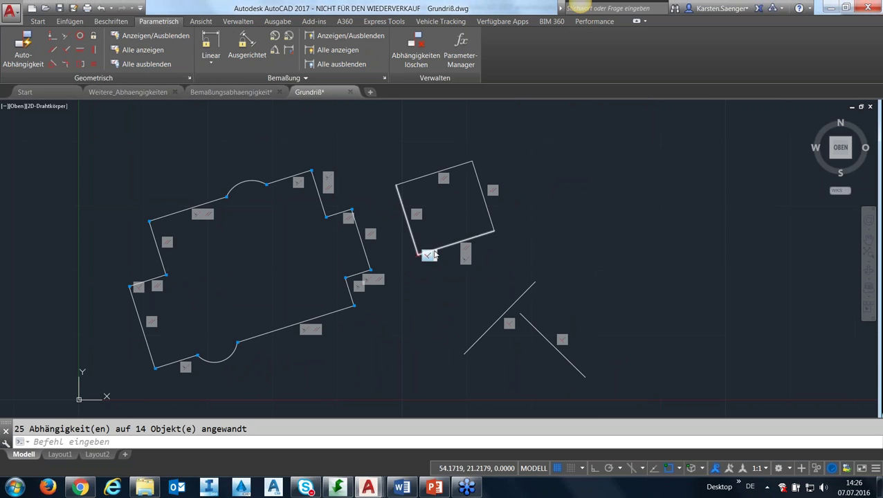
Pick the house's short upper-right notch edge, then the rectangle's top edge, for a collinear constraint
{"action": "left_click", "coordinate": [65, 36]}
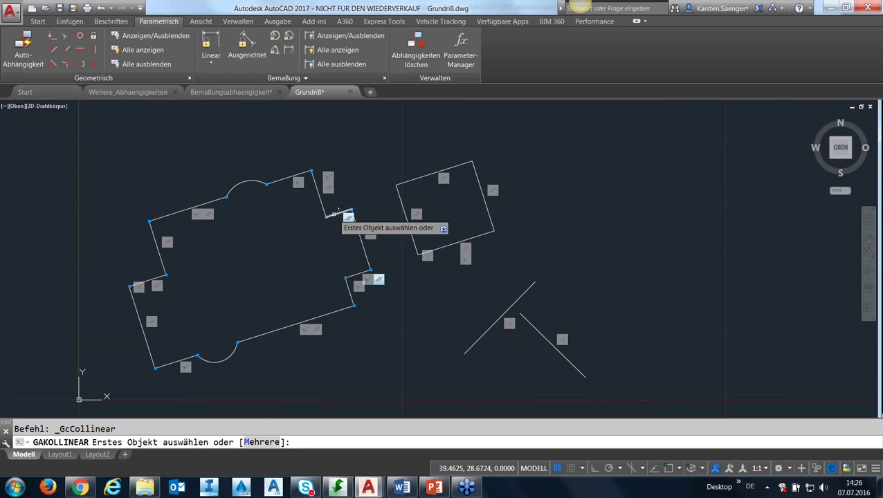
{"action": "left_click", "coordinate": [339, 212]}
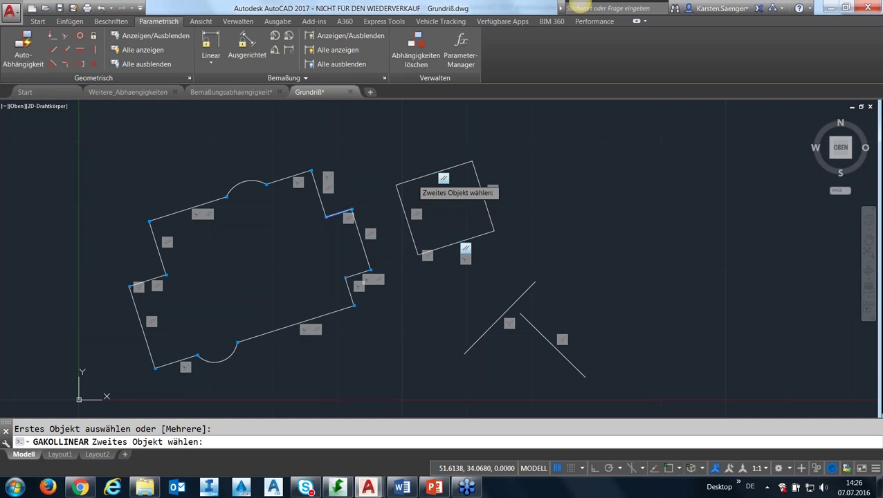
{"action": "left_click", "coordinate": [443, 178]}
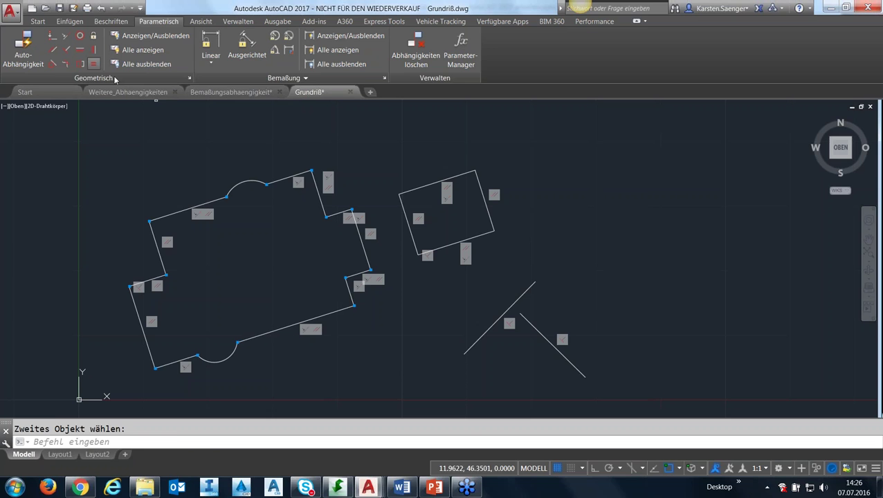
Begin an equal-length constraint on the slanted wall, then cancel it and pan the view
{"action": "left_click", "coordinate": [95, 65]}
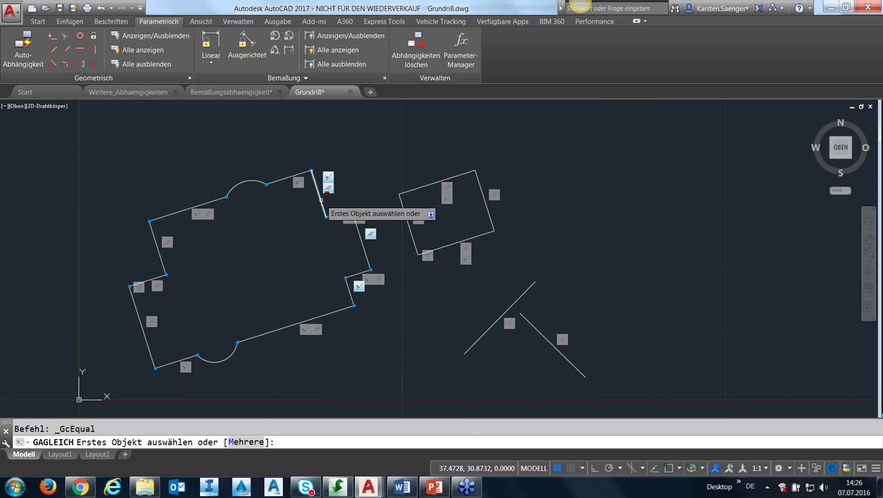
{"action": "left_click", "coordinate": [322, 195]}
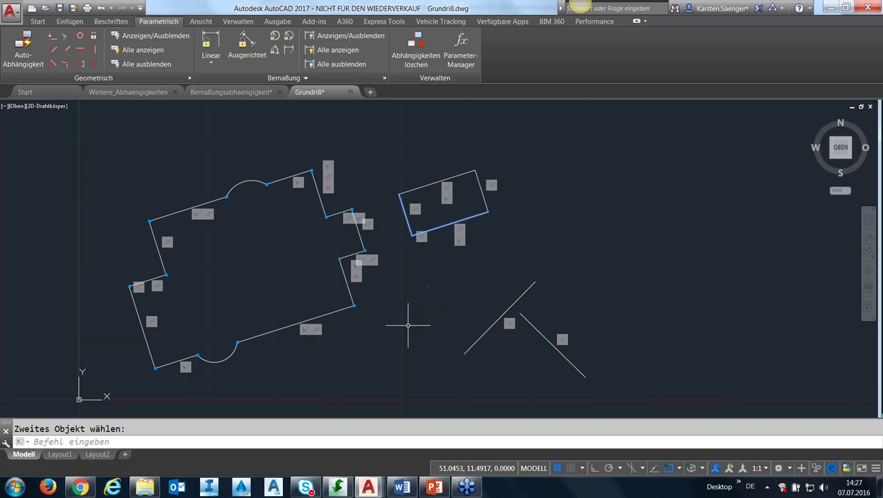
{"action": "key", "text": "Escape"}
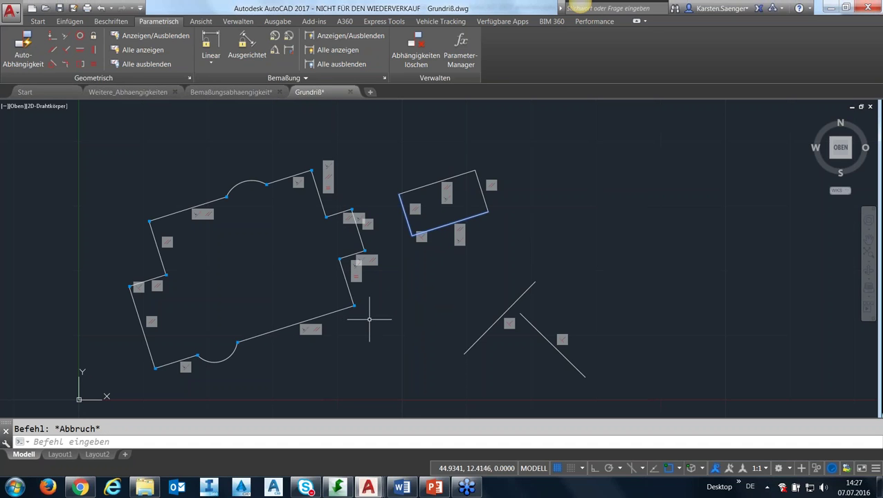
{"action": "middle_click_drag", "start_coordinate": [368, 318], "coordinate": [418, 292]}
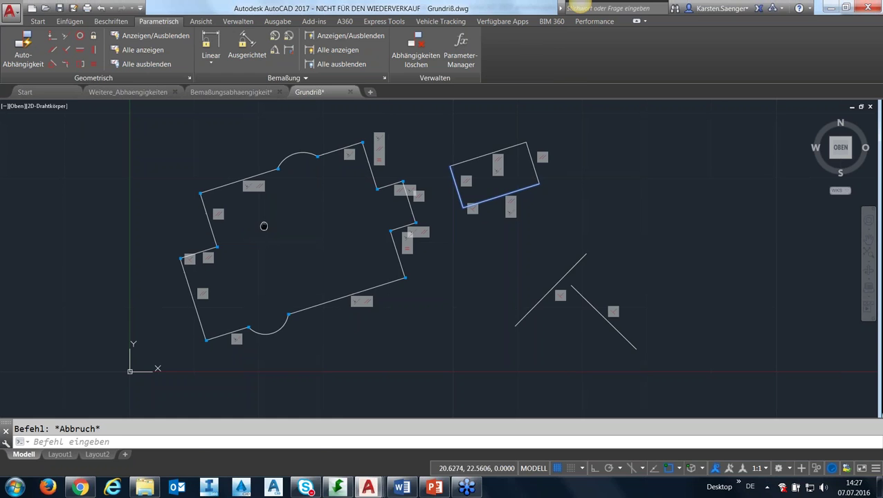
Pin the floor plan's lower-left corner vertex with a Fix (Feststellen) constraint
{"action": "middle_click_drag", "start_coordinate": [265, 227], "coordinate": [283, 227]}
{"action": "left_click", "coordinate": [448, 332]}
{"action": "key", "text": "Escape"}
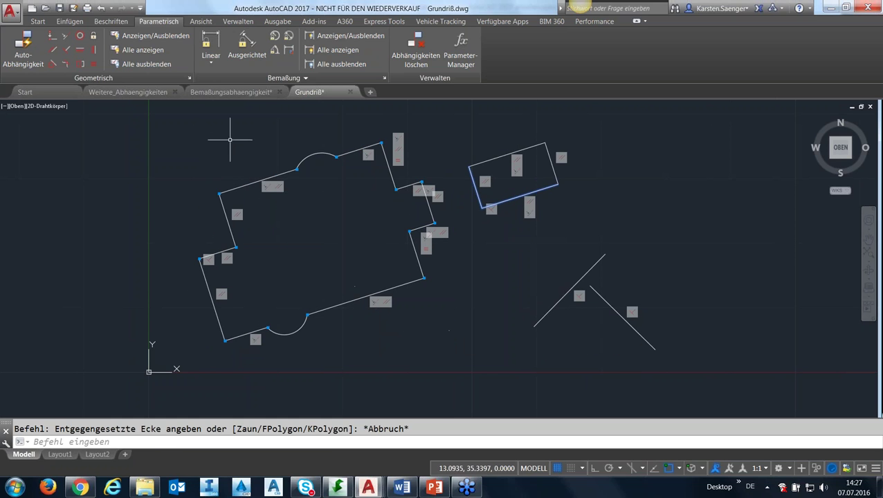
{"action": "left_click", "coordinate": [93, 37]}
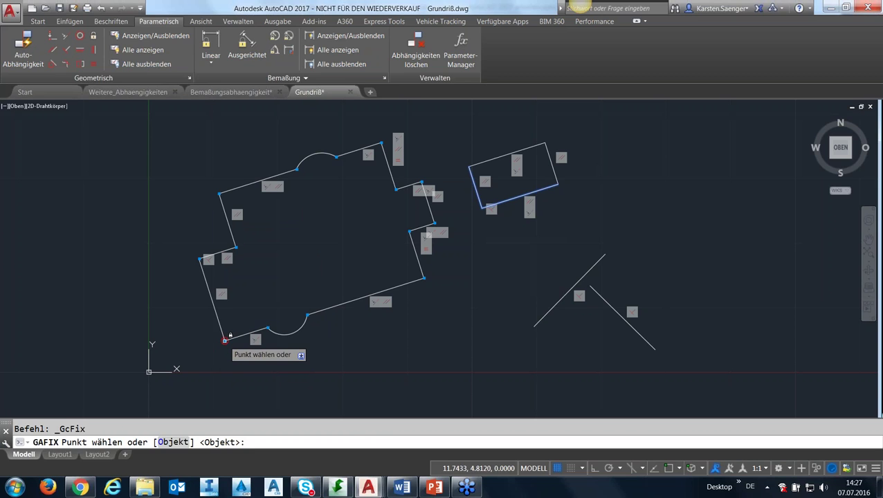
{"action": "left_click", "coordinate": [225, 340]}
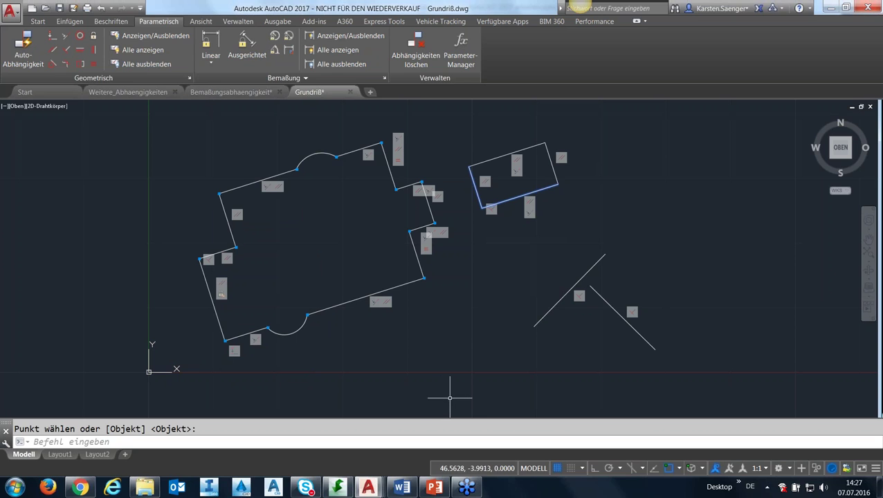
{"action": "left_click", "coordinate": [80, 52]}
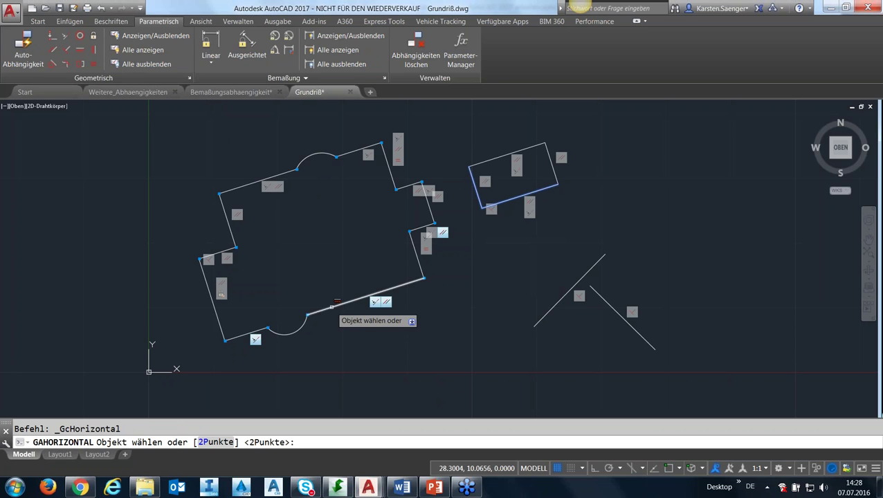
Constrain the lower-right bottom wall horizontal, swinging the house and linked rectangle upright
{"action": "left_click", "coordinate": [331, 307]}
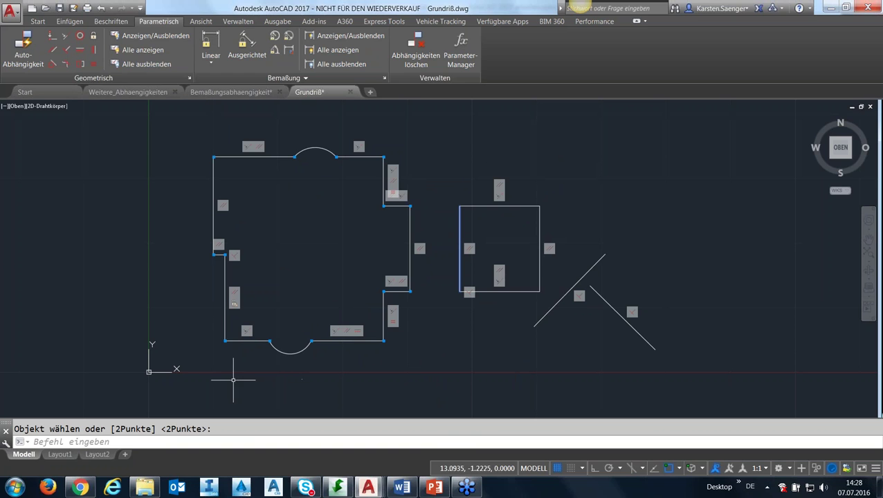
{"action": "left_click", "coordinate": [38, 21]}
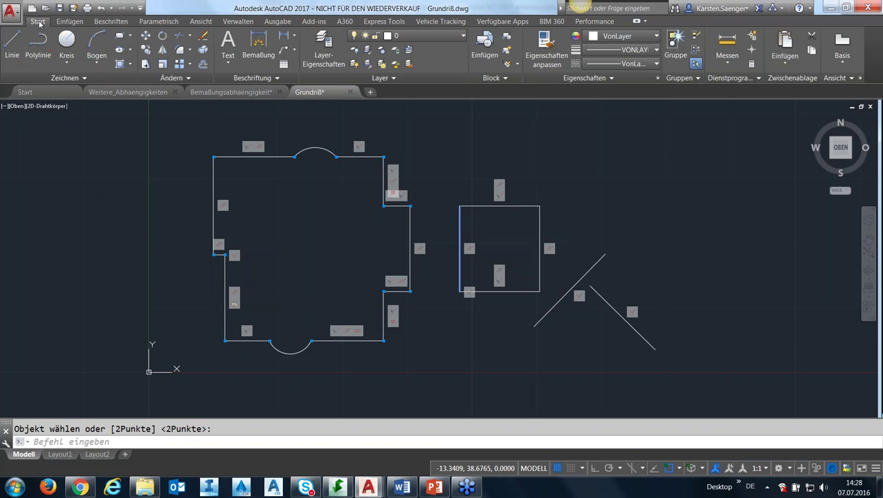
Hide all geometric constraint icons on the drawing
{"action": "left_click", "coordinate": [159, 23]}
{"action": "left_click", "coordinate": [146, 64]}
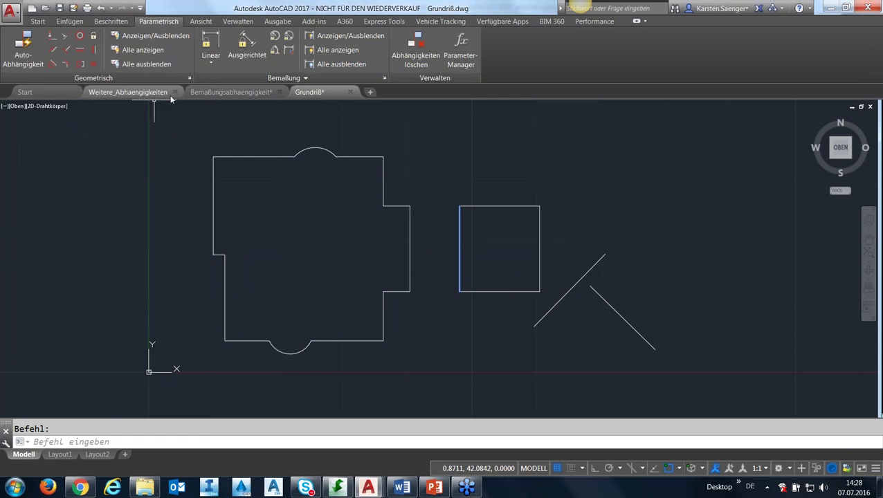
{"action": "key", "text": "Escape"}
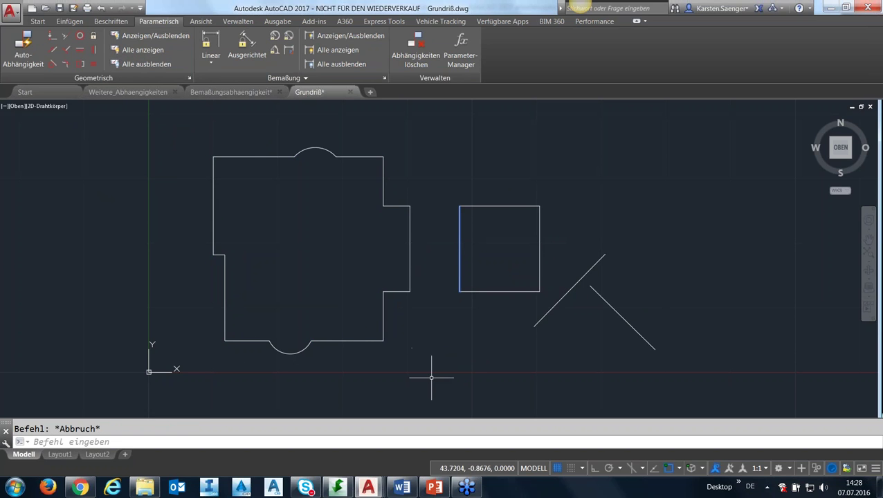
Try rotating the bottom-right wall about its corner base point
{"action": "left_click", "coordinate": [37, 22]}
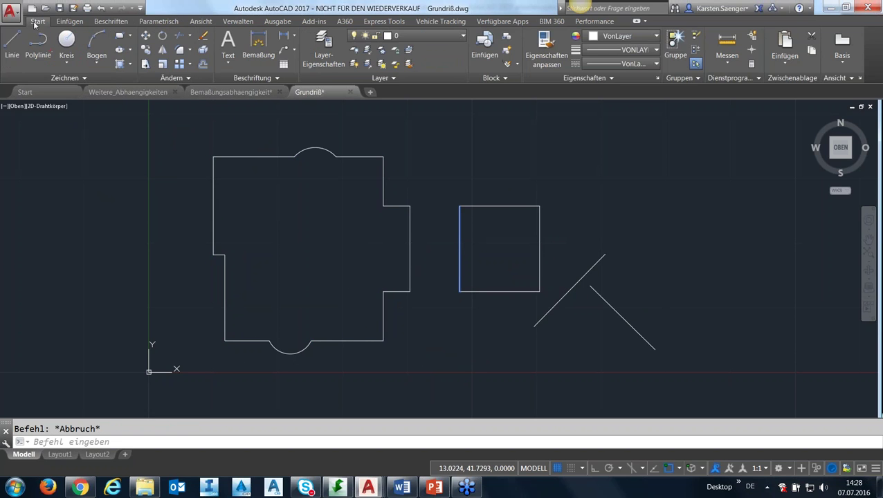
{"action": "left_click", "coordinate": [162, 37]}
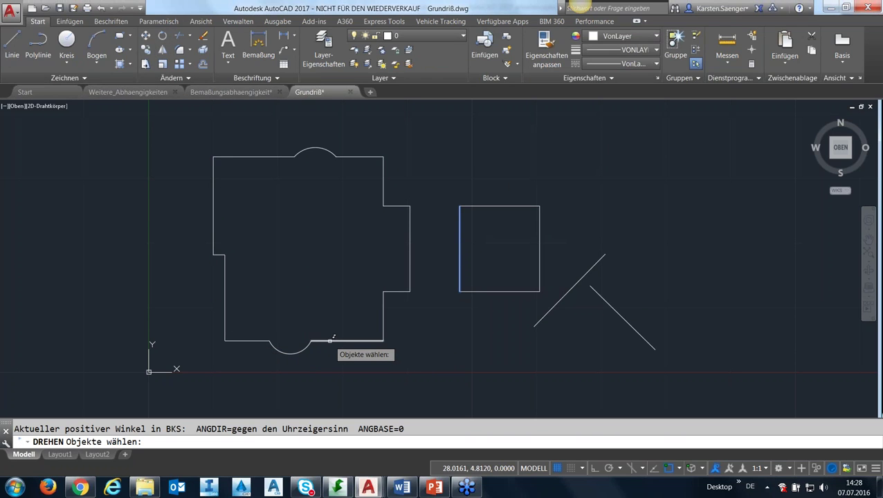
{"action": "left_click", "coordinate": [330, 340]}
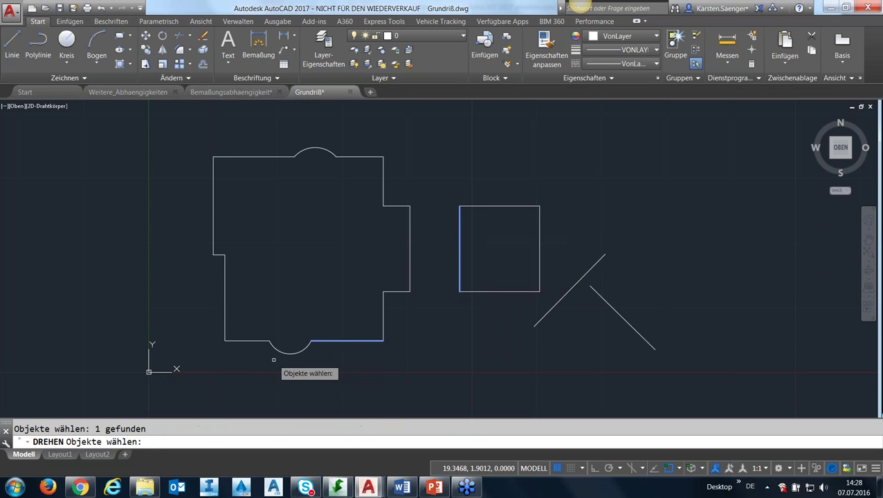
{"action": "key", "text": "Return"}
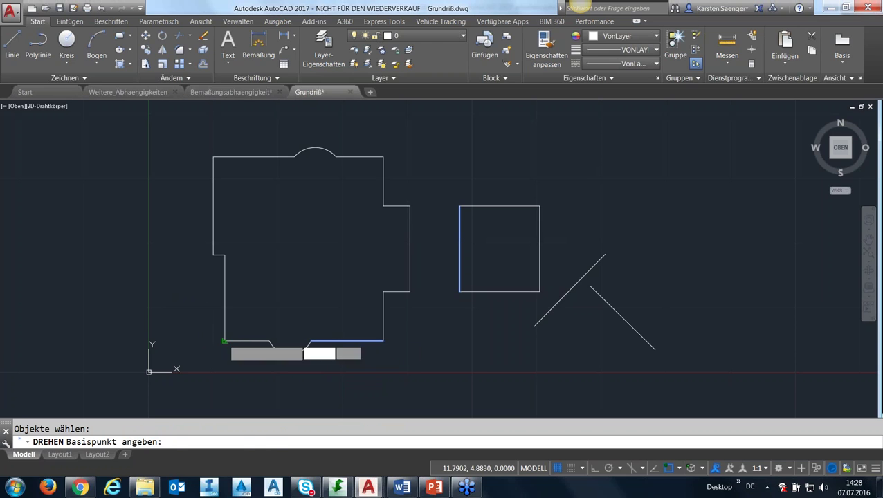
{"action": "left_click", "coordinate": [224, 340]}
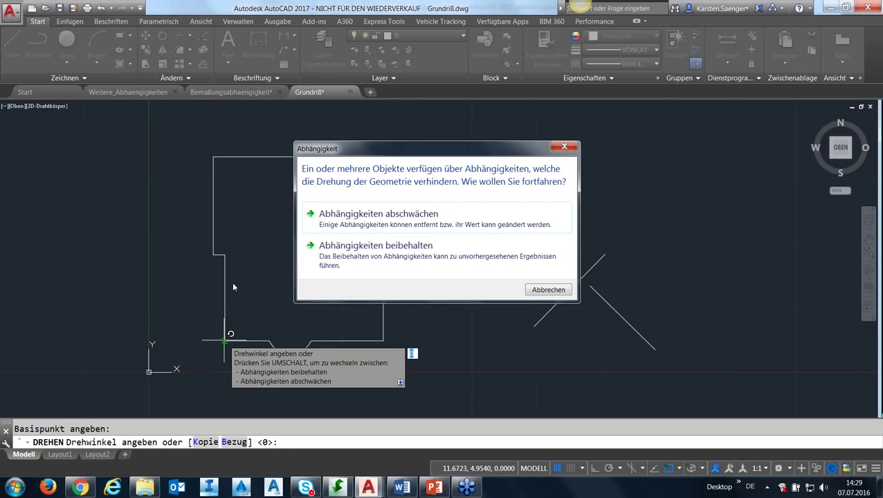
Rotate the bottom-right floor-plan edge inward, relaxing constraints so five are removed
{"action": "left_click", "coordinate": [372, 216]}
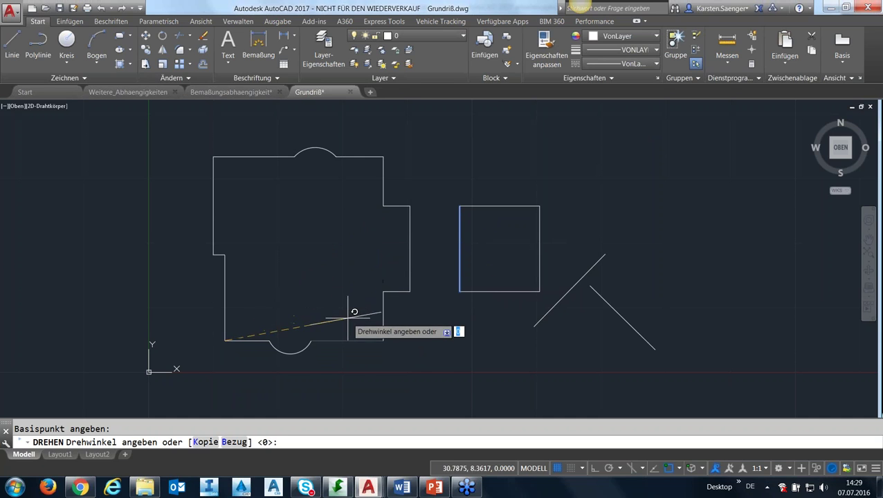
{"action": "left_click", "coordinate": [320, 289]}
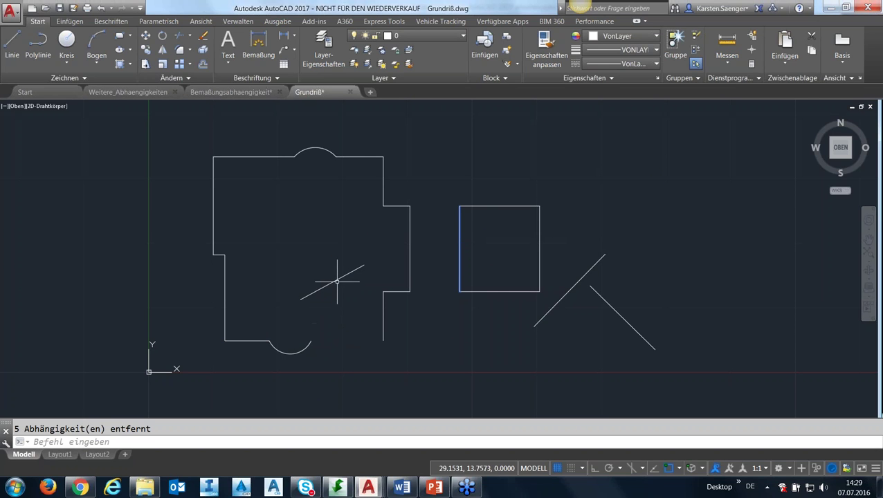
{"action": "left_click", "coordinate": [163, 22]}
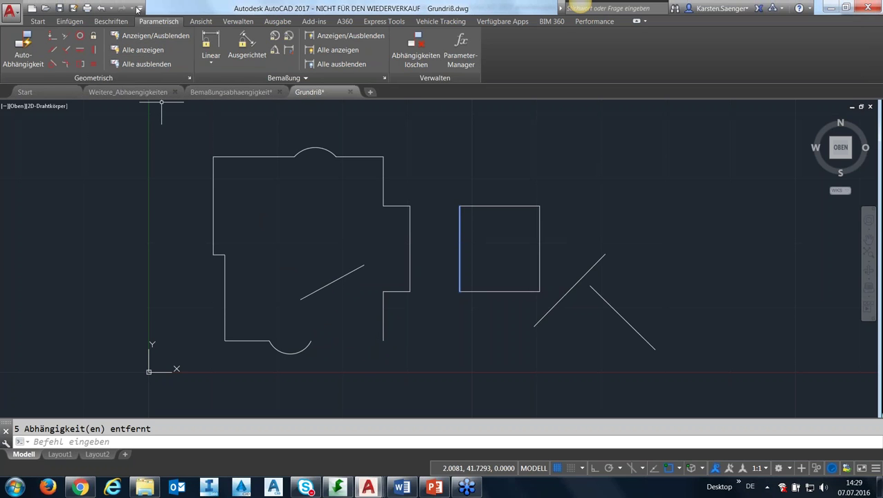
Undo the rotation, then try a perpendicular constraint on the bottom edge, which is rejected as over-constraining
{"action": "key", "text": "ctrl+z"}
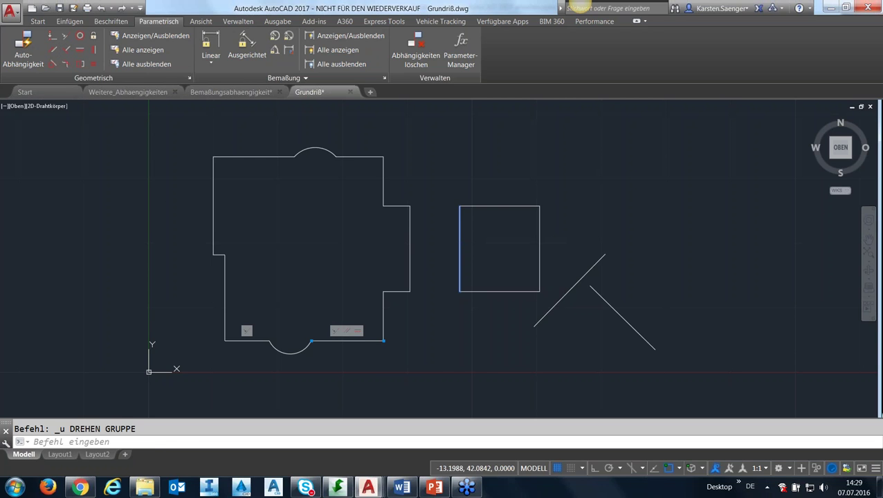
{"action": "left_click", "coordinate": [67, 50]}
{"action": "left_click", "coordinate": [378, 339]}
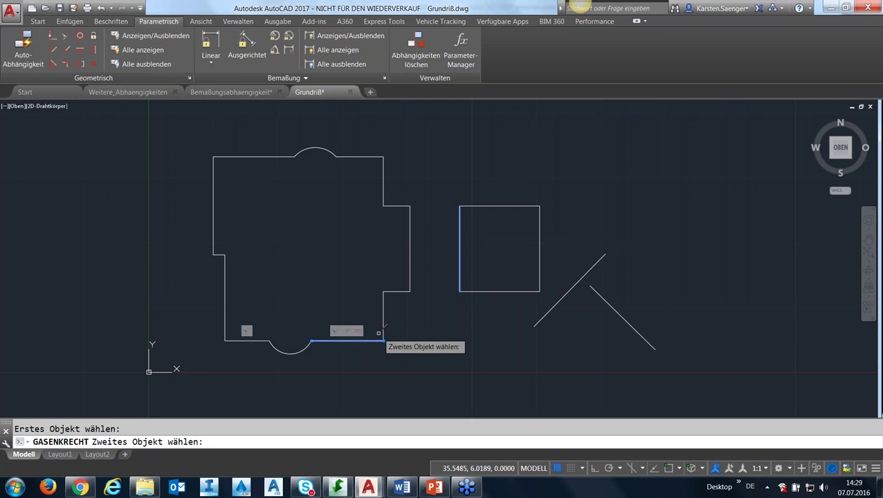
{"action": "left_click", "coordinate": [383, 341]}
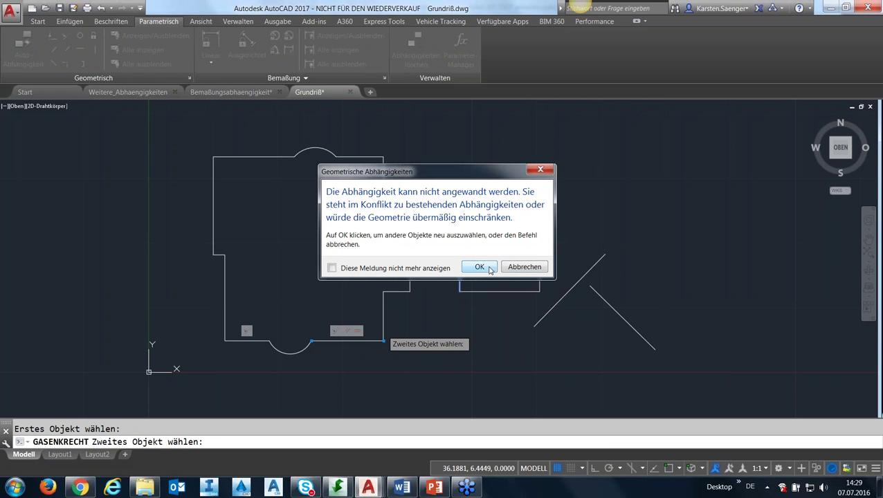
{"action": "left_click", "coordinate": [479, 267]}
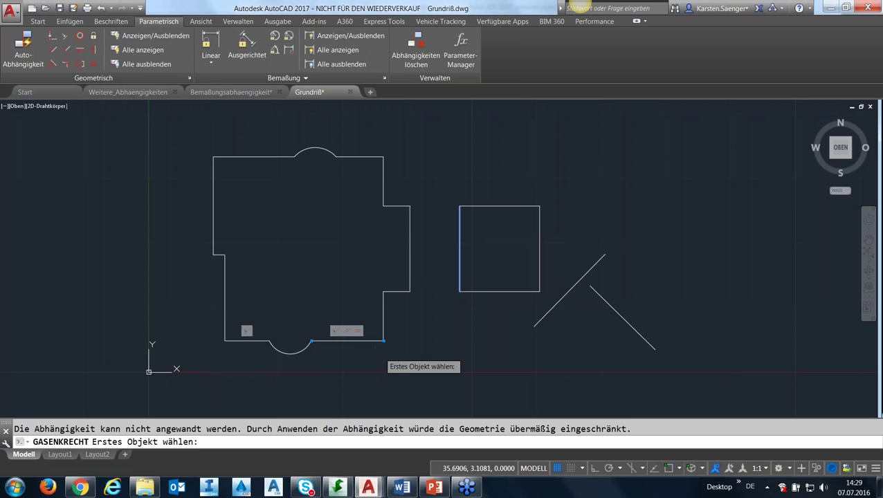
{"action": "key", "text": "Escape"}
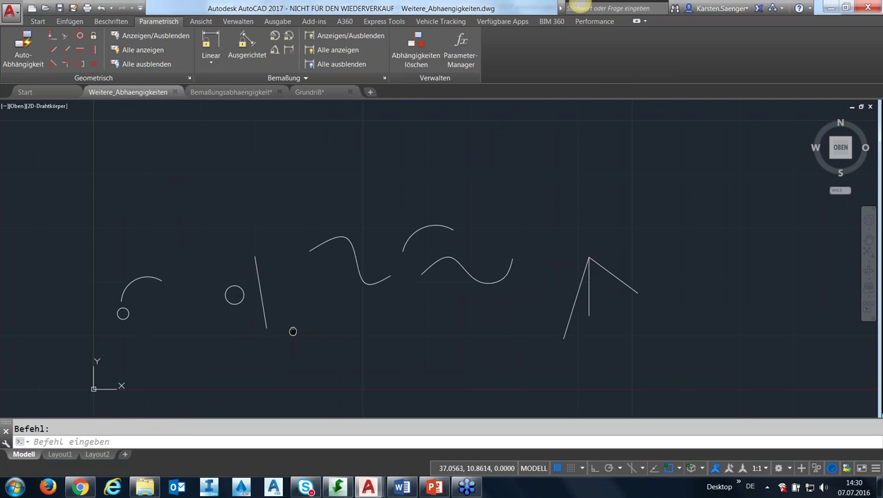
Make the arc concentric with the small circle
{"action": "middle_click_drag", "start_coordinate": [293, 332], "coordinate": [408, 270]}
{"action": "scroll", "coordinate": [285, 286], "scroll_direction": "up", "scroll_amount": 2}
{"action": "scroll", "coordinate": [286, 286], "scroll_direction": "up", "scroll_amount": 2}
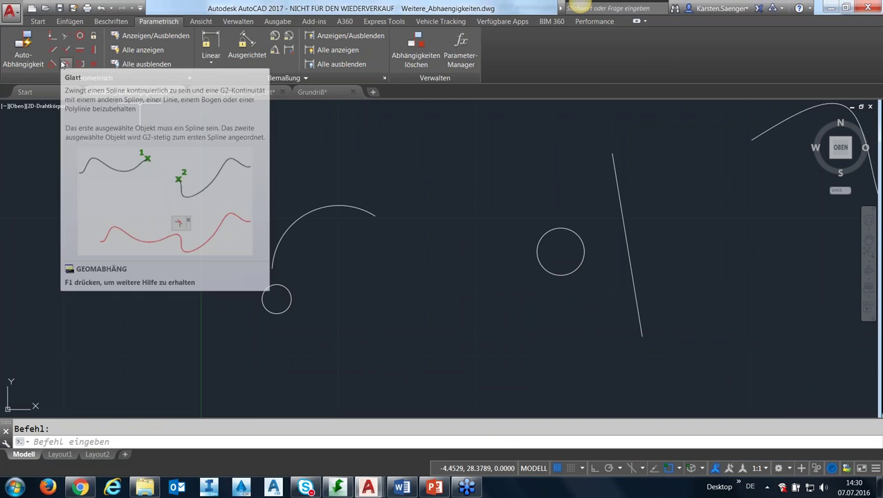
{"action": "left_click", "coordinate": [81, 36]}
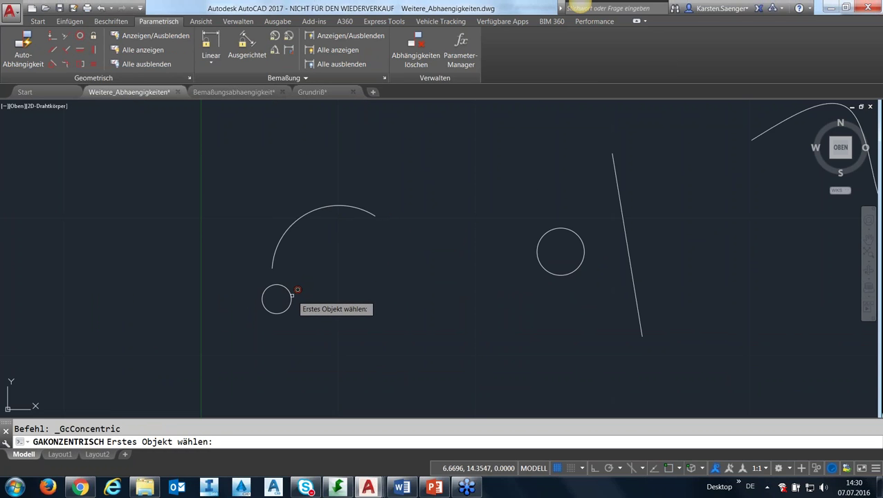
{"action": "left_click", "coordinate": [289, 292]}
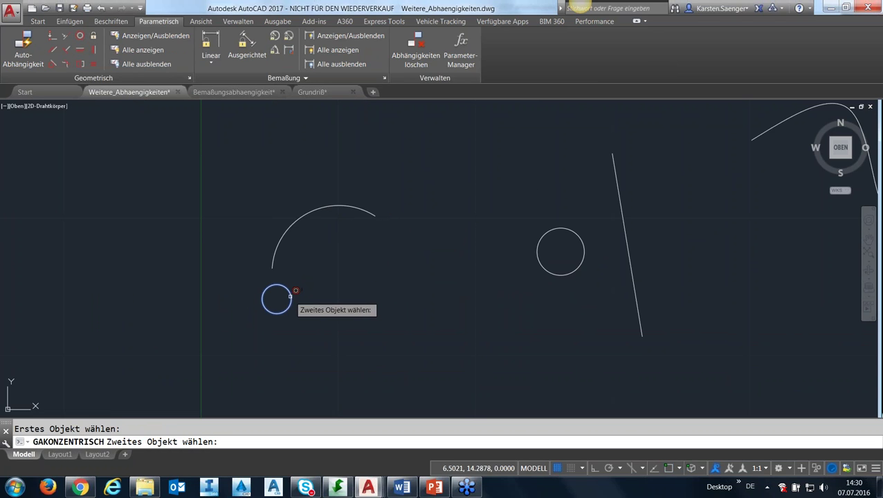
{"action": "left_click", "coordinate": [303, 215]}
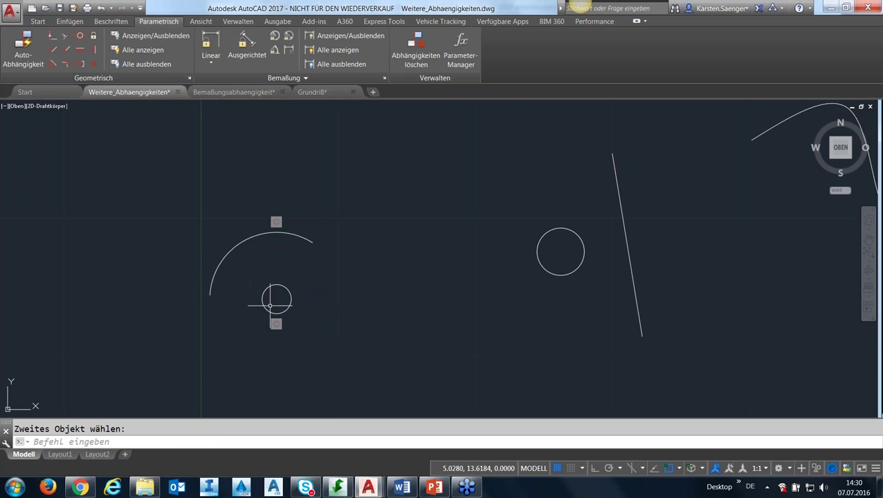
Grip-stretch the arc's midpoint and endpoints larger, with the circle following its centre
{"action": "left_click", "coordinate": [290, 298]}
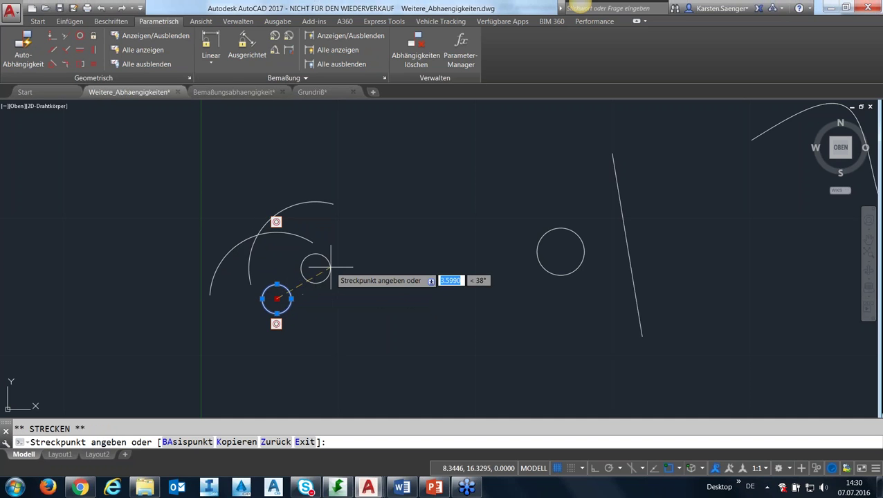
{"action": "left_click", "coordinate": [245, 276]}
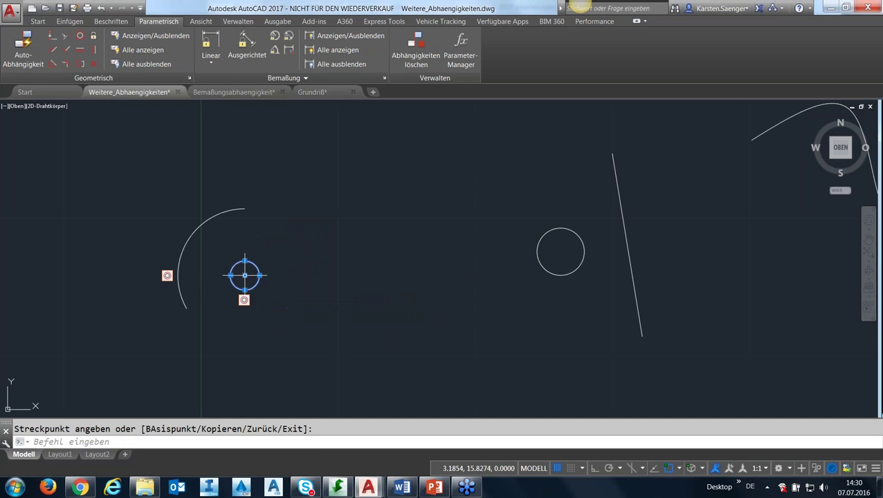
{"action": "left_click", "coordinate": [191, 233]}
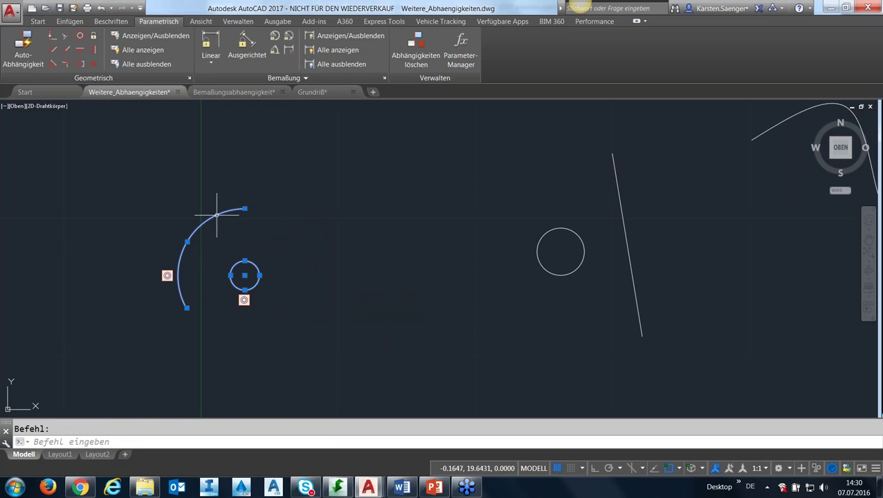
{"action": "left_click", "coordinate": [187, 241]}
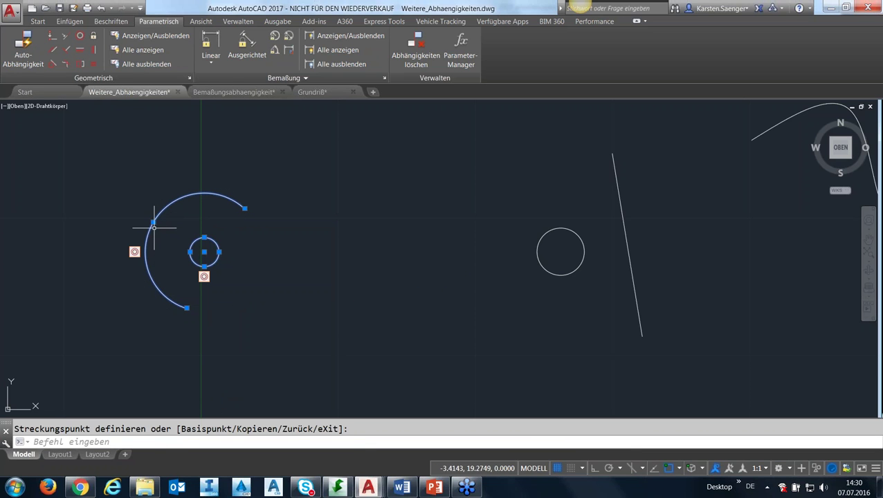
{"action": "left_click", "coordinate": [154, 227]}
{"action": "left_click", "coordinate": [178, 236]}
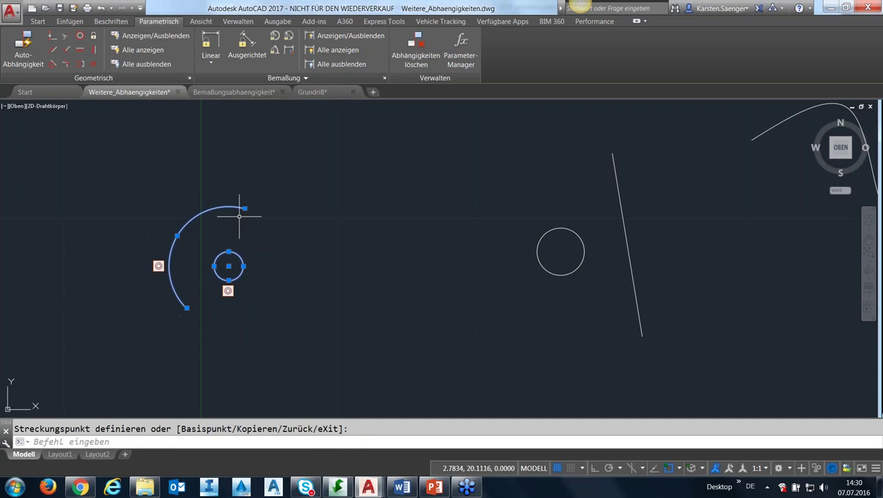
{"action": "left_click", "coordinate": [243, 208]}
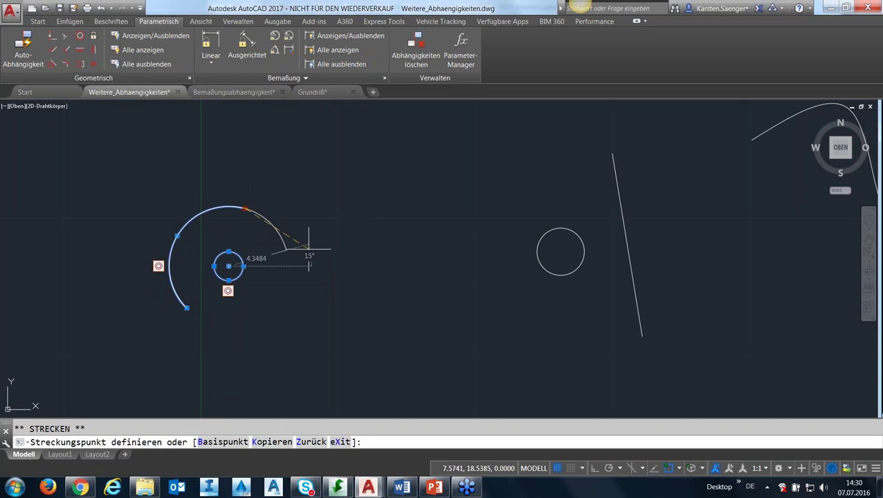
{"action": "left_click", "coordinate": [320, 311]}
{"action": "left_click", "coordinate": [281, 294]}
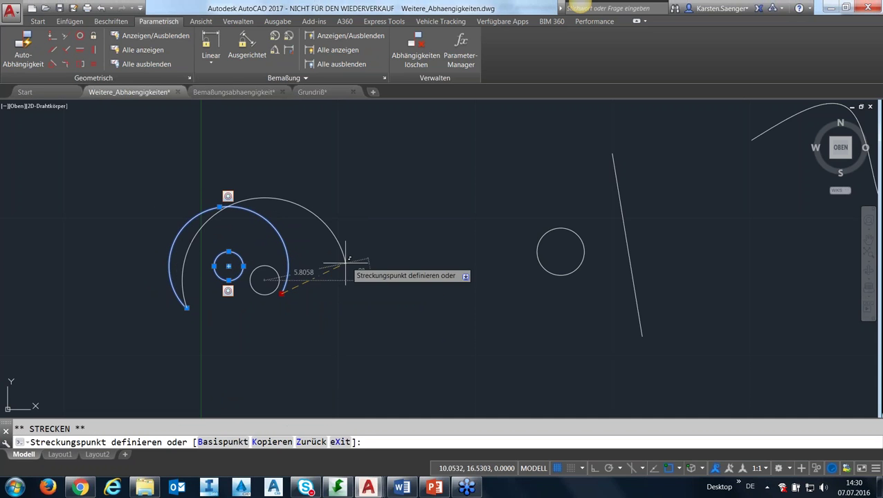
{"action": "left_click", "coordinate": [417, 202]}
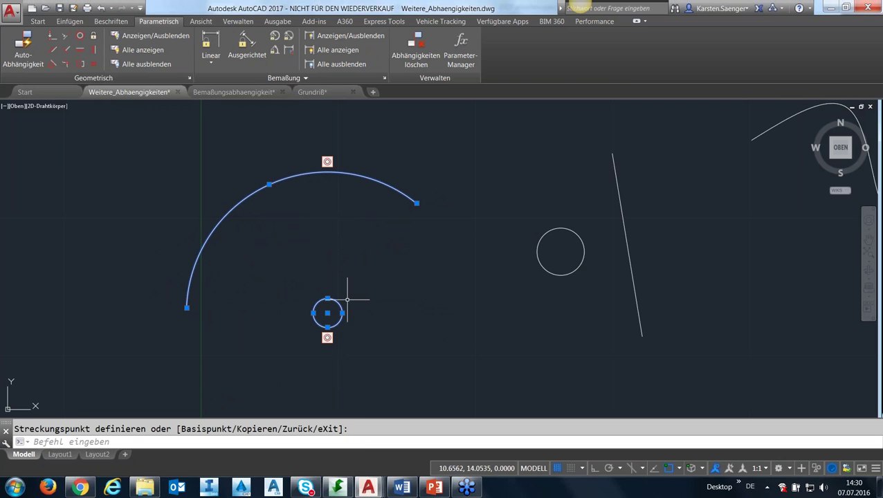
{"action": "middle_click_drag", "start_coordinate": [529, 321], "coordinate": [325, 319]}
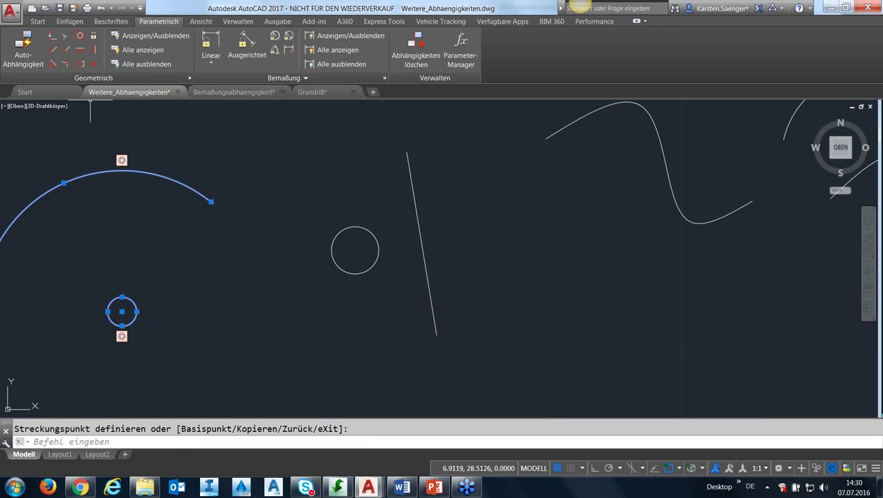
Make the slanted line tangent to the circle
{"action": "left_click", "coordinate": [53, 65]}
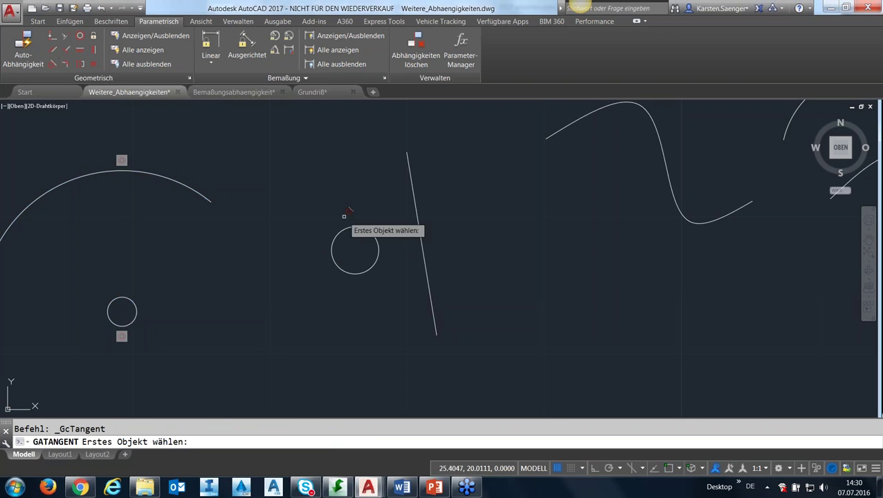
{"action": "left_click", "coordinate": [376, 228]}
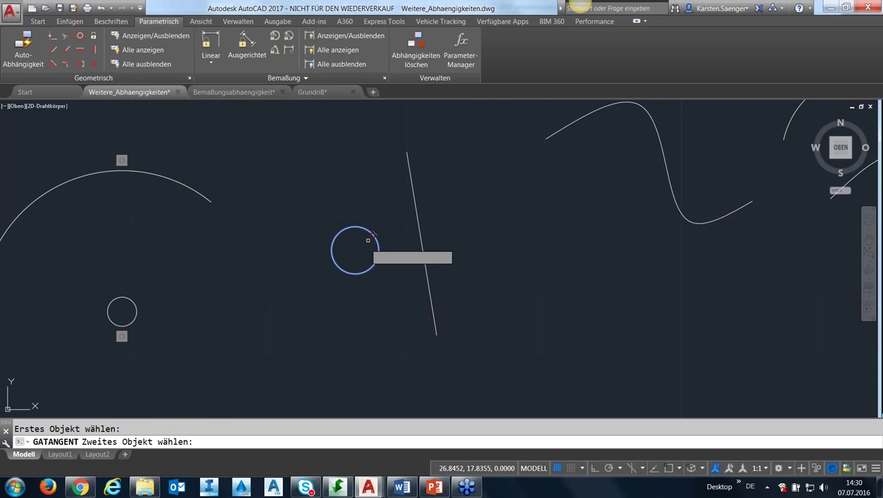
{"action": "left_click", "coordinate": [423, 254]}
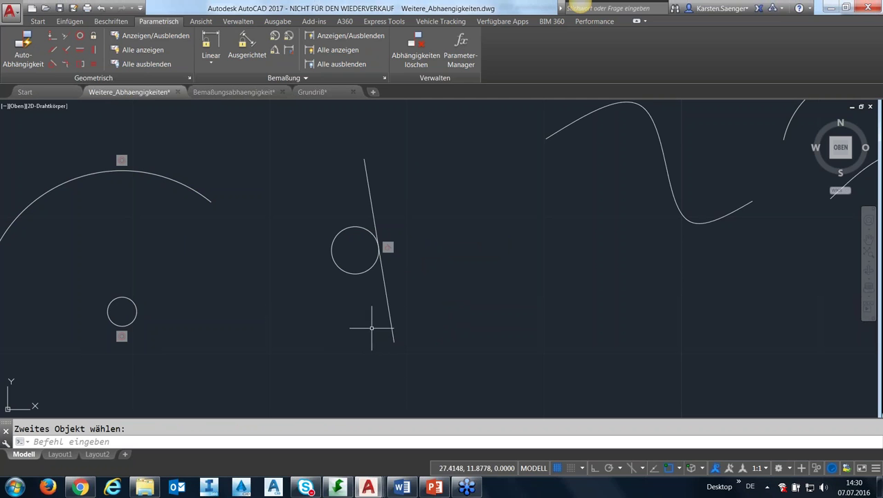
Stretch the tangent line's top end leftward, test resizing the circle, then pan toward the splines
{"action": "left_click", "coordinate": [372, 185]}
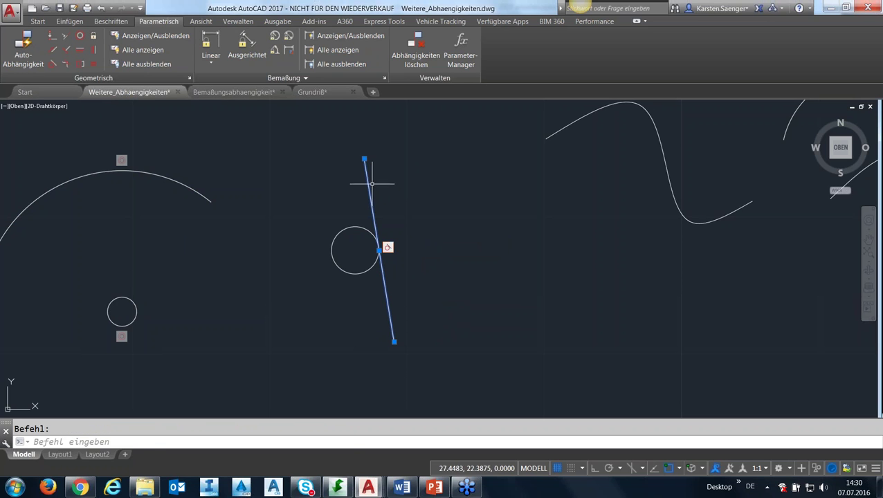
{"action": "left_click", "coordinate": [365, 159]}
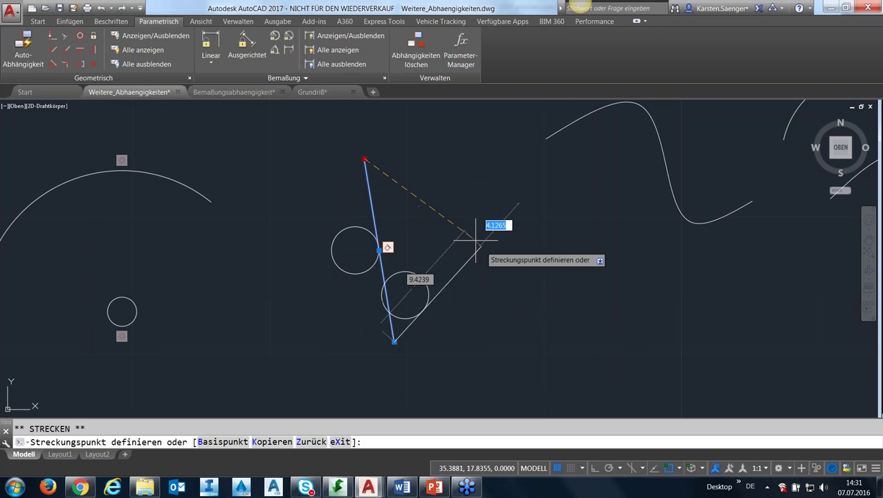
{"action": "left_click", "coordinate": [275, 167]}
{"action": "left_click", "coordinate": [343, 275]}
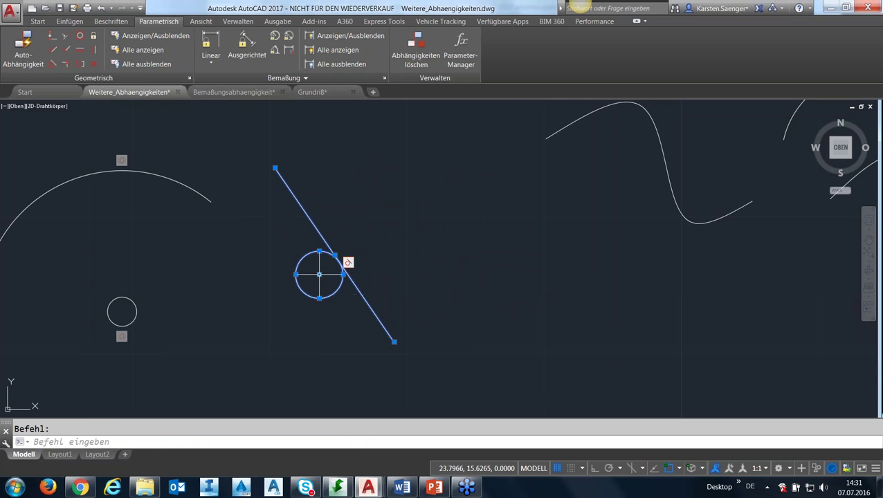
{"action": "left_click", "coordinate": [297, 275]}
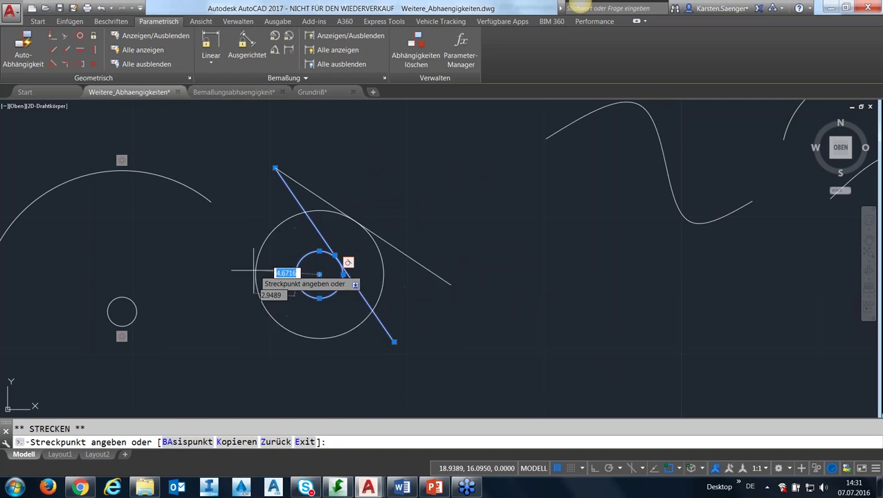
{"action": "key", "text": "Escape"}
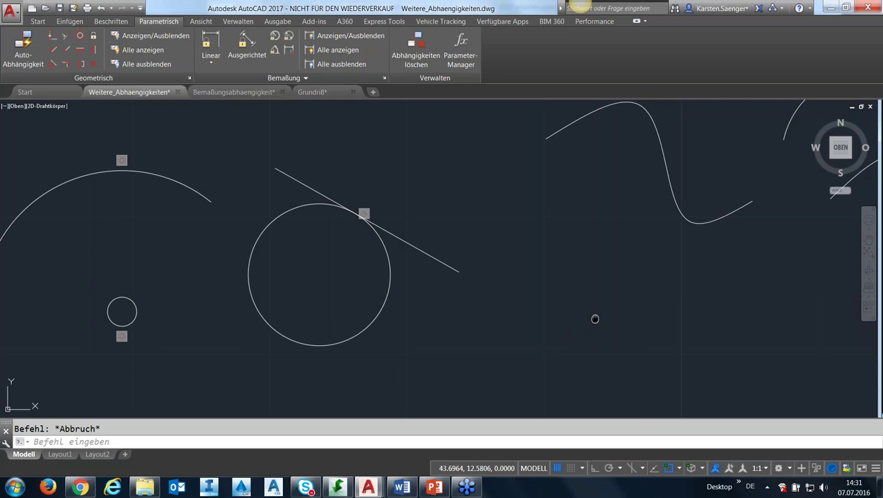
{"action": "middle_click_drag", "start_coordinate": [595, 319], "coordinate": [203, 379]}
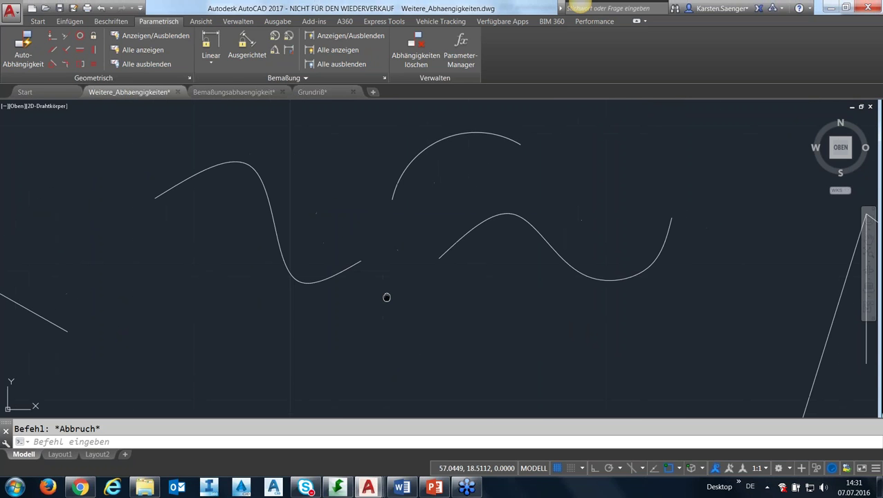
Apply a smooth constraint between the S-curve and wave curve, then undo it
{"action": "middle_click_drag", "start_coordinate": [382, 298], "coordinate": [327, 327]}
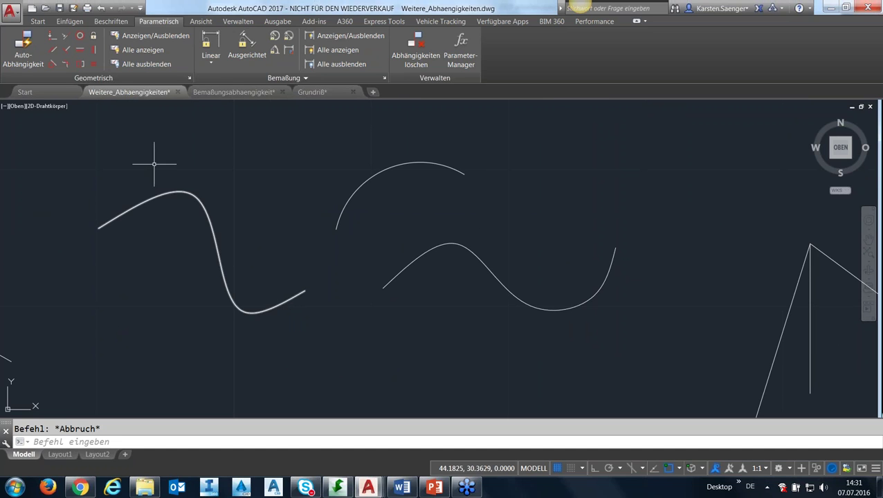
{"action": "left_click", "coordinate": [67, 66]}
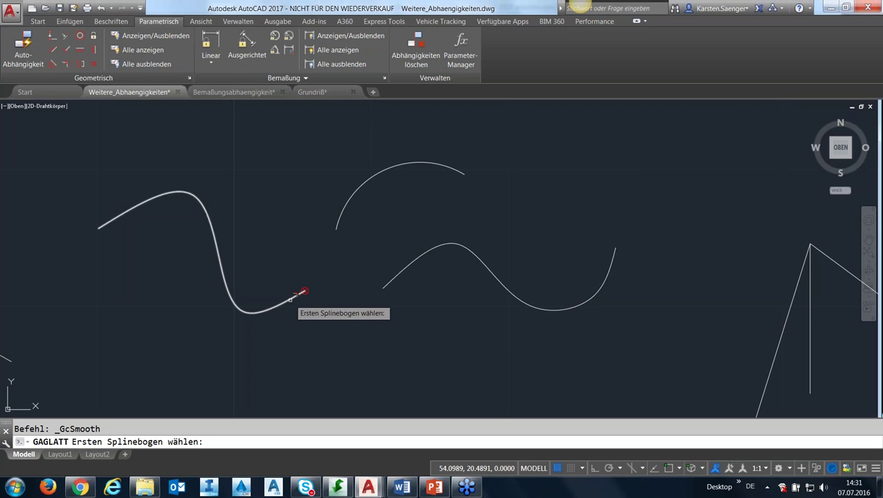
{"action": "left_click", "coordinate": [302, 292]}
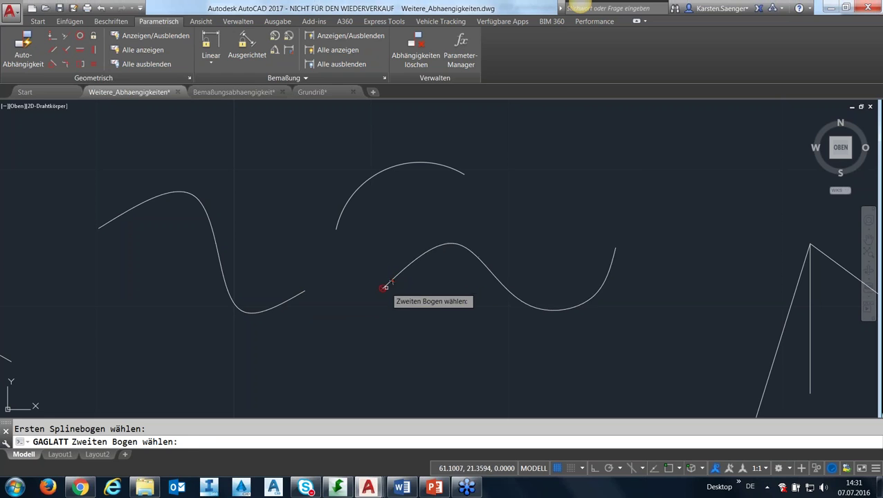
{"action": "left_click", "coordinate": [385, 286]}
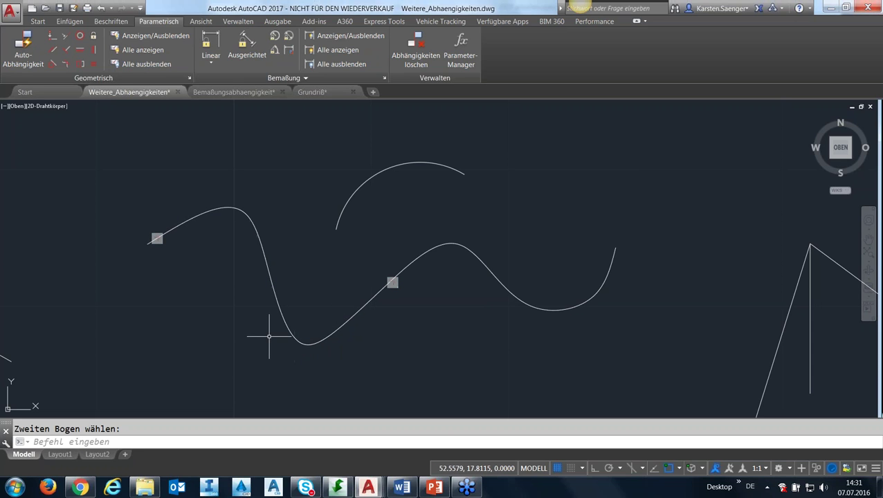
{"action": "key", "text": "ctrl+z"}
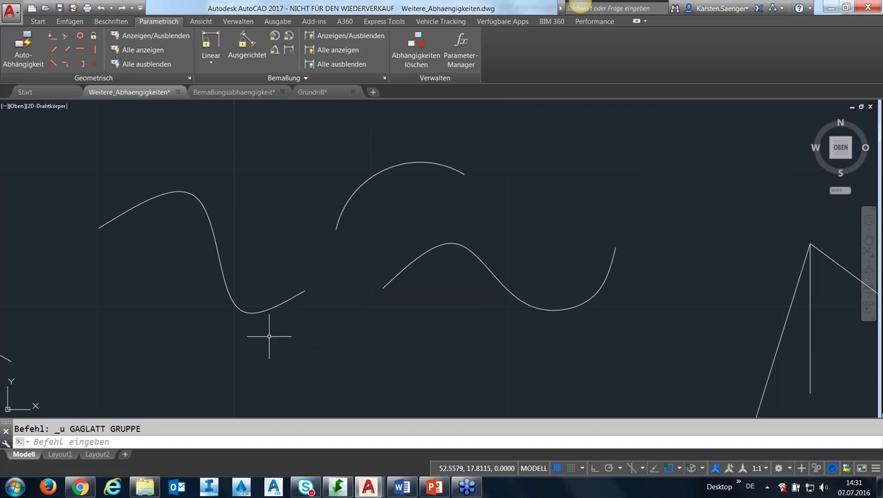
Smooth the S-curve into the arc with a GcSmooth constraint, testing the arc stretch
{"action": "left_click", "coordinate": [69, 66]}
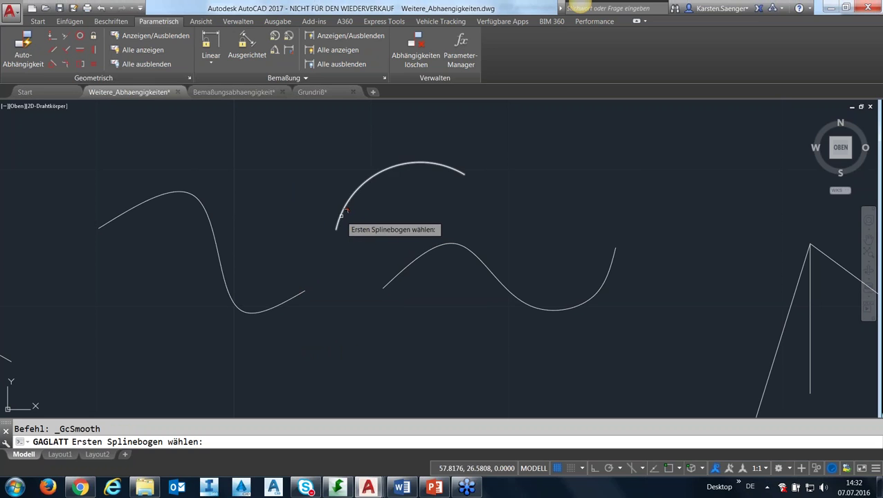
{"action": "left_click", "coordinate": [296, 290]}
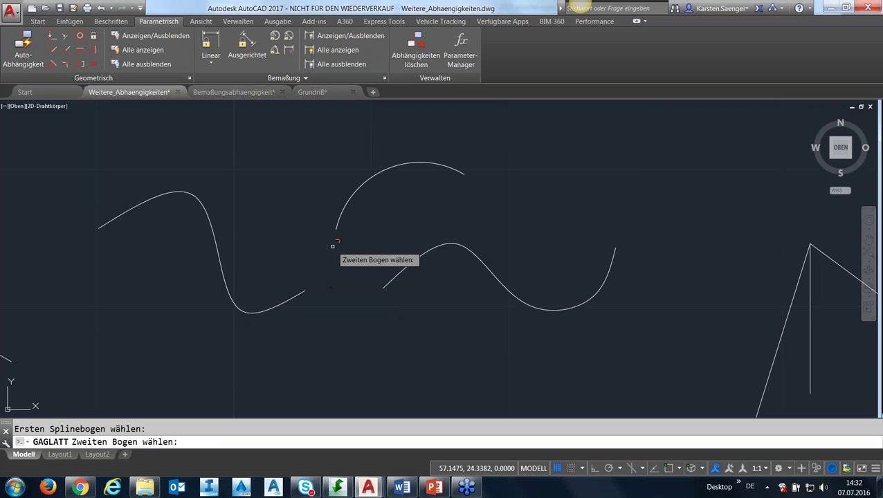
{"action": "left_click", "coordinate": [337, 226]}
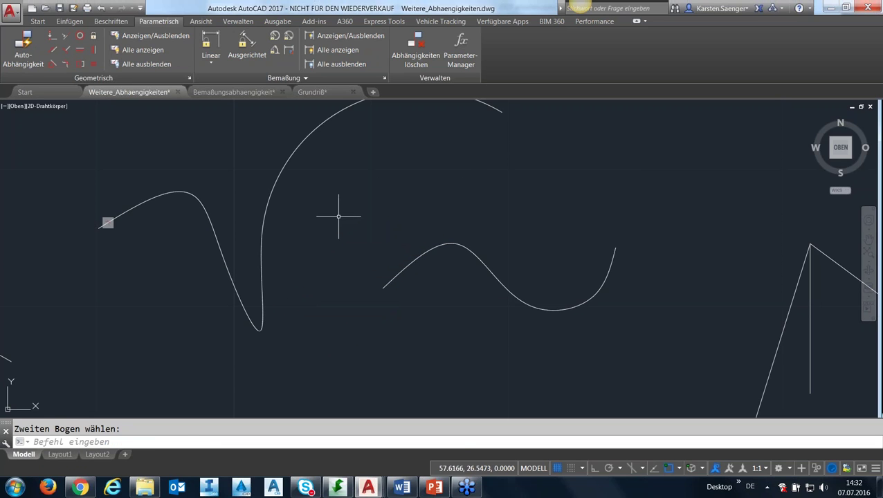
{"action": "middle_click_drag", "start_coordinate": [335, 139], "coordinate": [346, 188]}
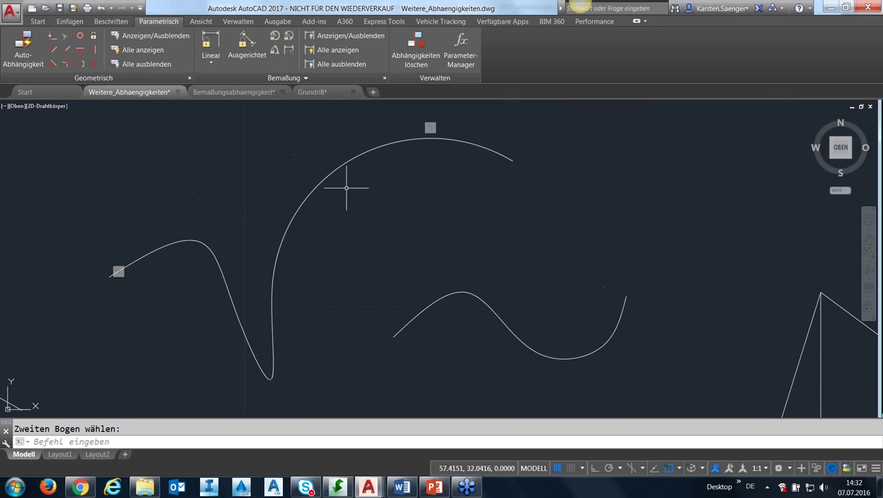
{"action": "left_click", "coordinate": [352, 160]}
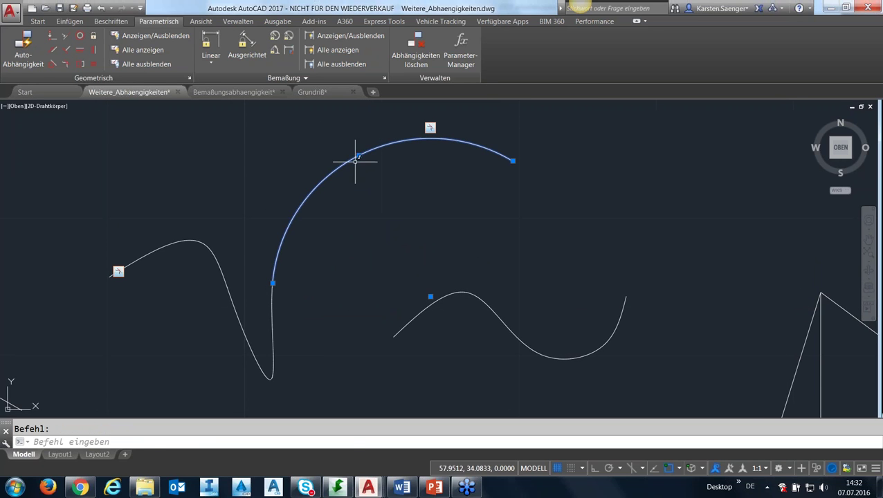
{"action": "left_click", "coordinate": [359, 154]}
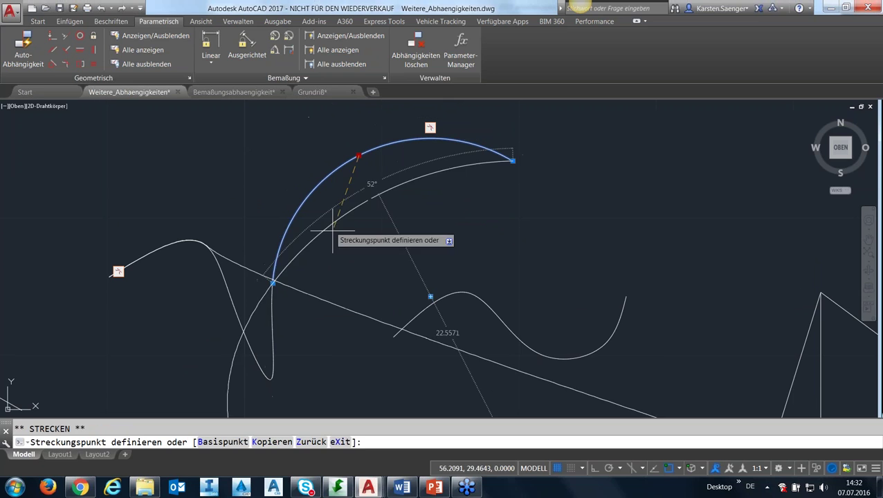
{"action": "key", "text": "Escape"}
{"action": "key", "text": "Escape"}
Pan and zoom the view over to the A-shaped lines
{"action": "middle_click_drag", "start_coordinate": [453, 345], "coordinate": [177, 220]}
{"action": "scroll", "coordinate": [483, 296], "scroll_direction": "down", "scroll_amount": 2}
{"action": "scroll", "coordinate": [484, 295], "scroll_direction": "down", "scroll_amount": 2}
{"action": "middle_click_drag", "start_coordinate": [541, 306], "coordinate": [350, 307]}
{"action": "scroll", "coordinate": [351, 308], "scroll_direction": "up", "scroll_amount": 2}
{"action": "scroll", "coordinate": [351, 308], "scroll_direction": "up", "scroll_amount": 2}
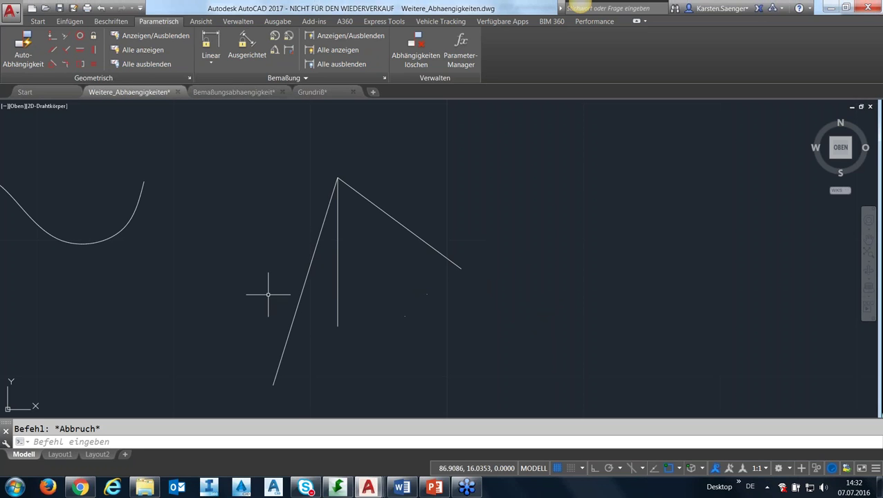
Move the vertical line and right slanted line away from the apex
{"action": "left_click", "coordinate": [339, 289]}
{"action": "left_click", "coordinate": [338, 252]}
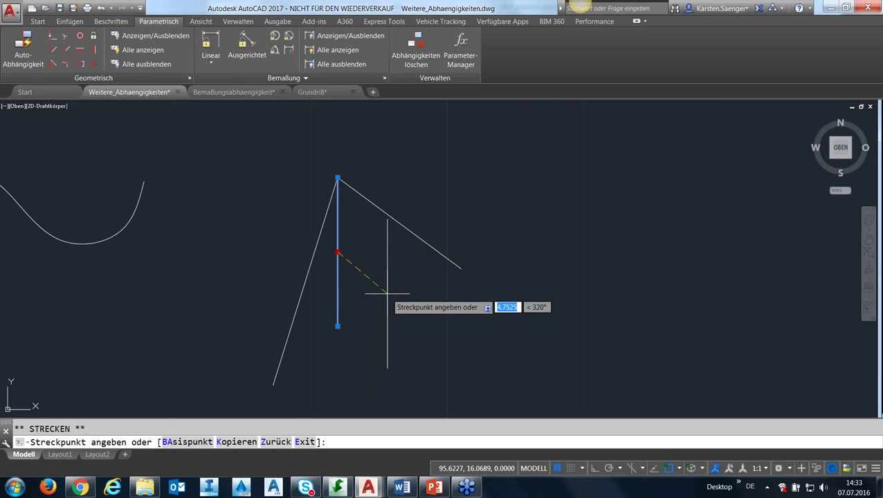
{"action": "left_click", "coordinate": [387, 294]}
{"action": "left_click", "coordinate": [386, 295]}
{"action": "left_click", "coordinate": [359, 317]}
{"action": "left_click", "coordinate": [367, 202]}
{"action": "key", "text": "Escape"}
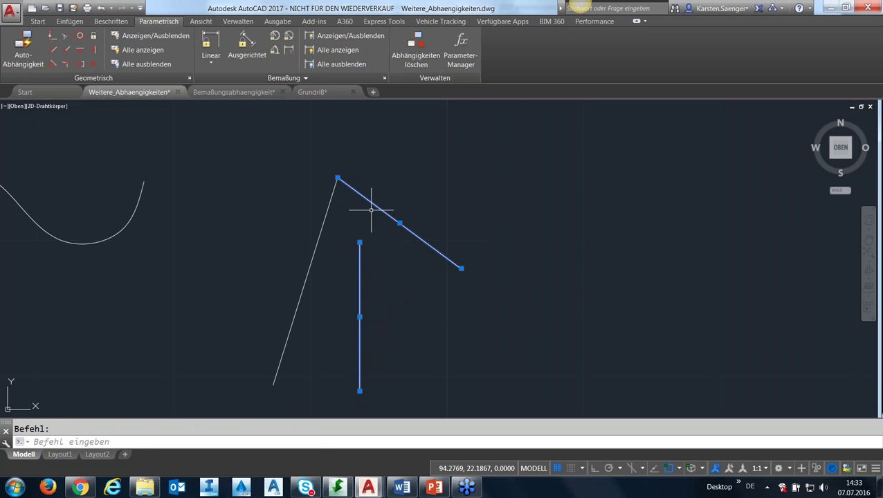
{"action": "left_click", "coordinate": [400, 223]}
{"action": "left_click", "coordinate": [420, 203]}
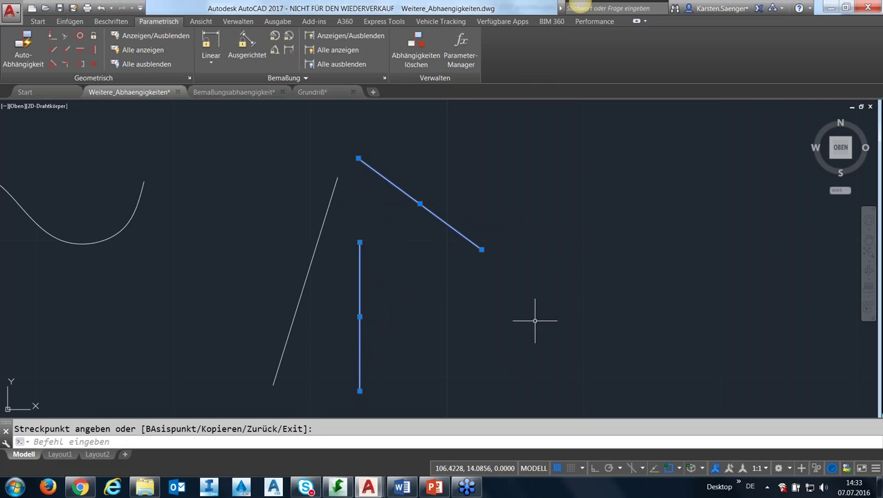
{"action": "key", "text": "Escape"}
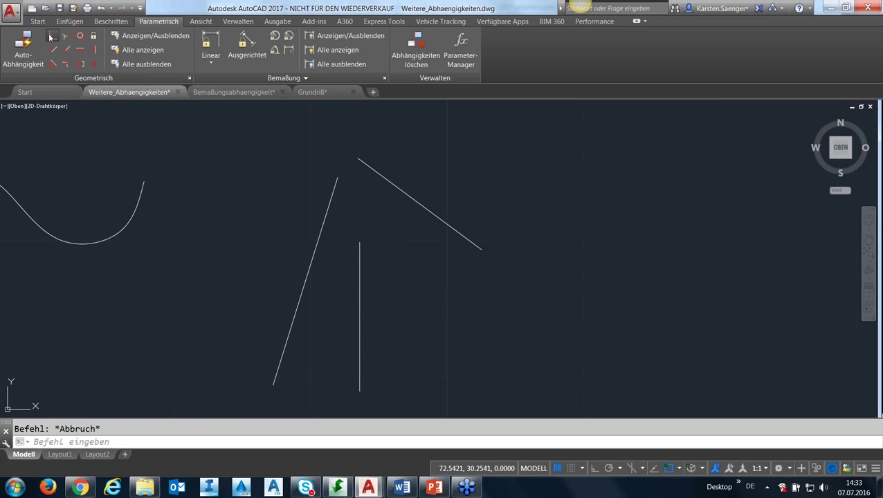
Join the vertical and right lines' top ends to the left line's apex with two coincident constraints
{"action": "left_click", "coordinate": [50, 37]}
{"action": "left_click", "coordinate": [337, 182]}
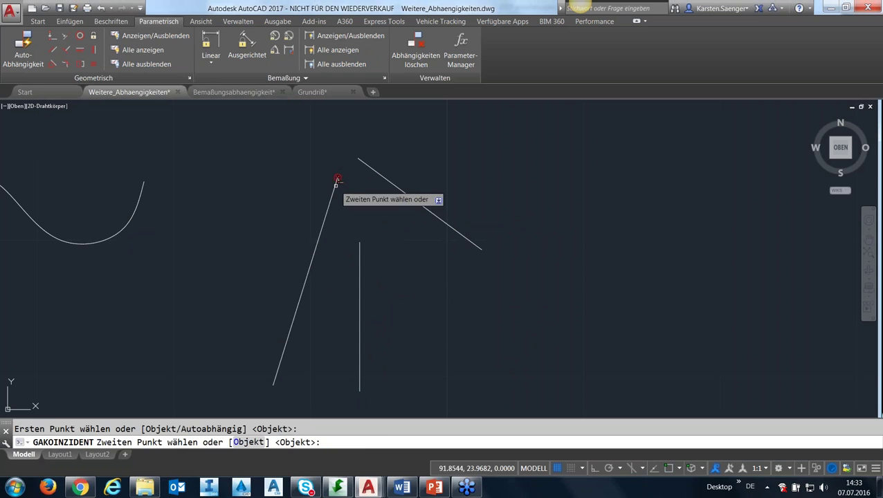
{"action": "left_click", "coordinate": [360, 245]}
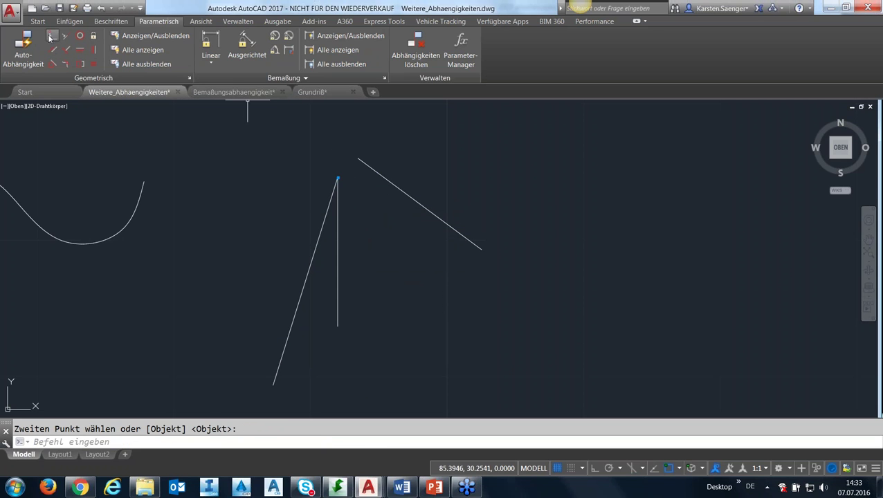
{"action": "key", "text": "Return"}
{"action": "left_click", "coordinate": [358, 158]}
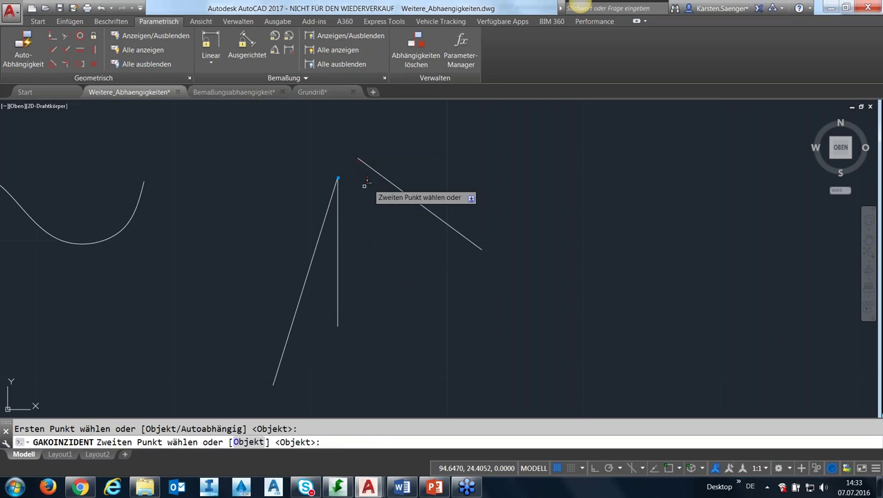
{"action": "left_click", "coordinate": [338, 180]}
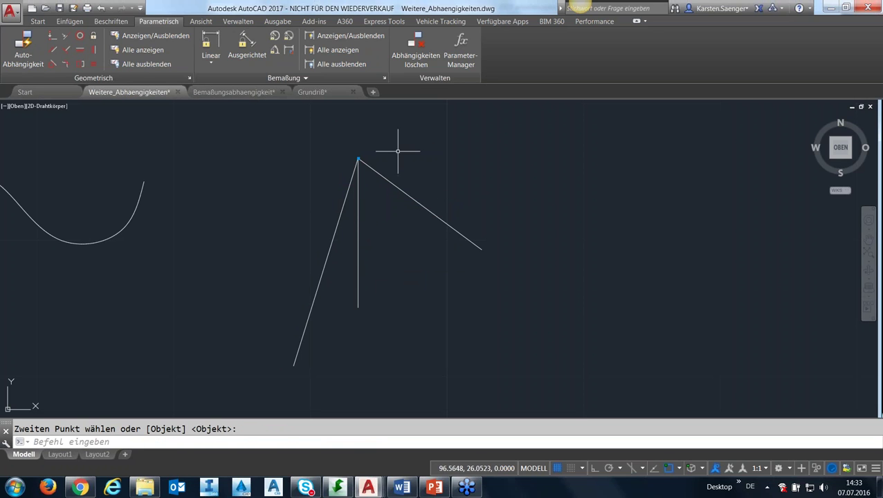
{"action": "key", "text": "Escape"}
Drag the shared apex to a new spot, with all three lines staying joined
{"action": "left_click", "coordinate": [357, 234]}
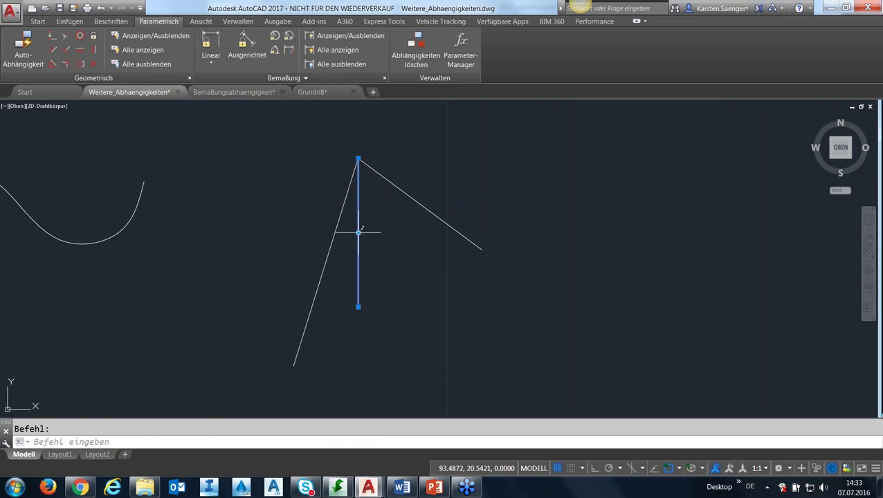
{"action": "left_click", "coordinate": [358, 158]}
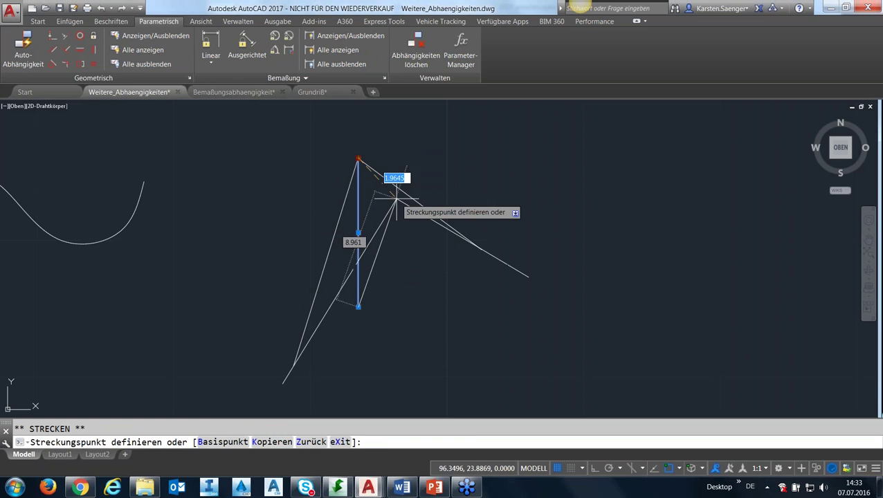
{"action": "left_click", "coordinate": [295, 194]}
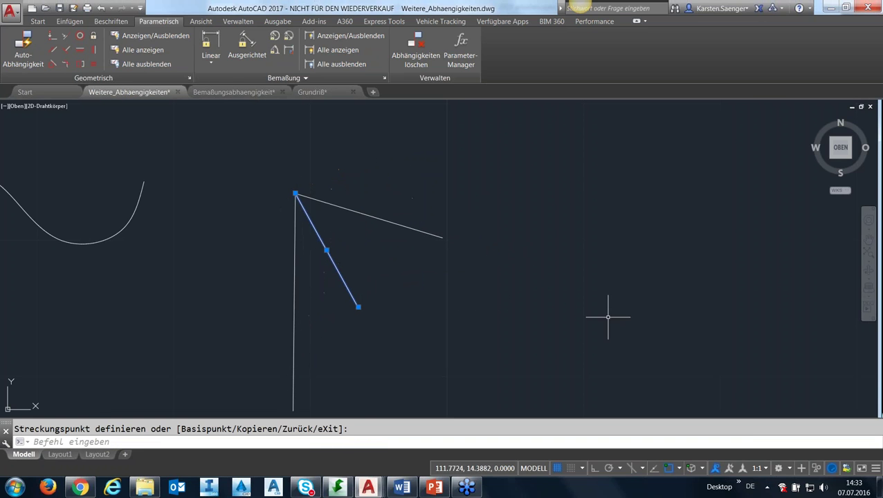
{"action": "left_click", "coordinate": [295, 194]}
{"action": "left_click", "coordinate": [380, 187]}
{"action": "key", "text": "Escape"}
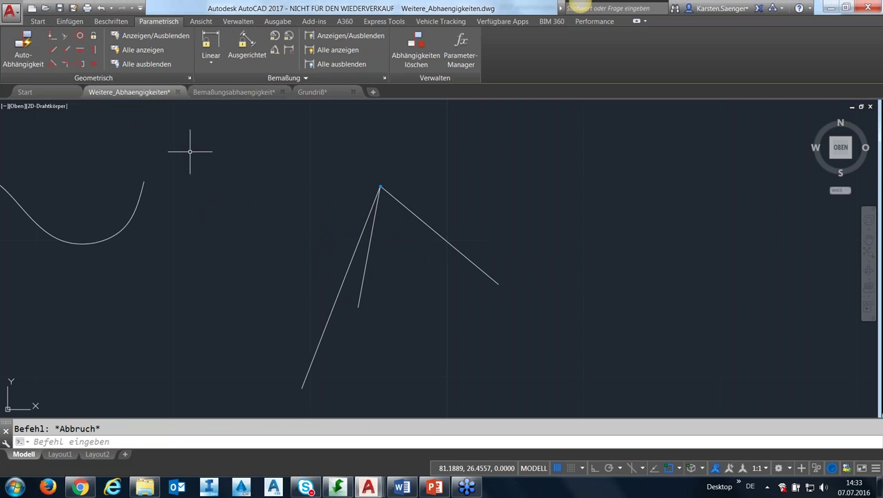
Make the two slanted lines symmetric about the thin middle line
{"action": "left_click", "coordinate": [80, 64]}
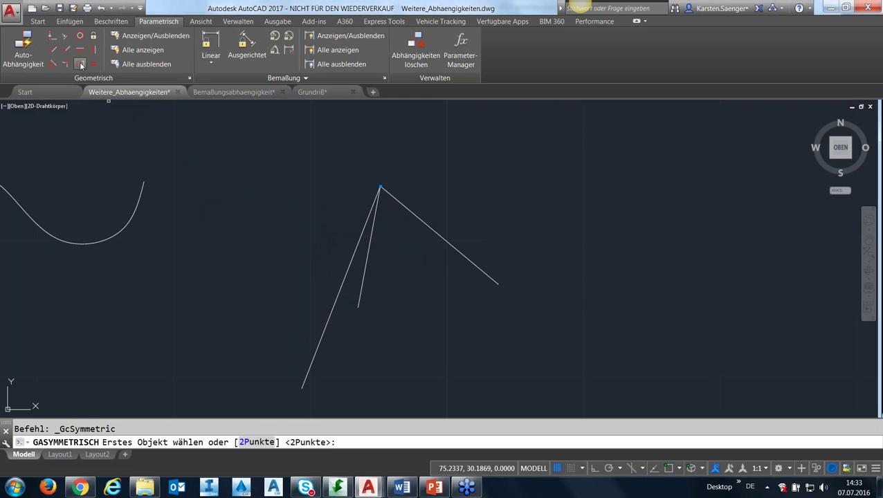
{"action": "left_click", "coordinate": [361, 238]}
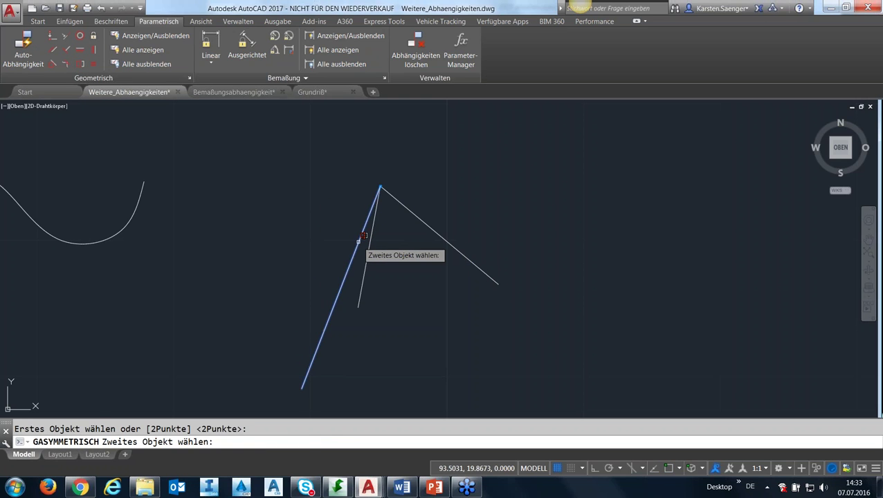
{"action": "left_click", "coordinate": [439, 236]}
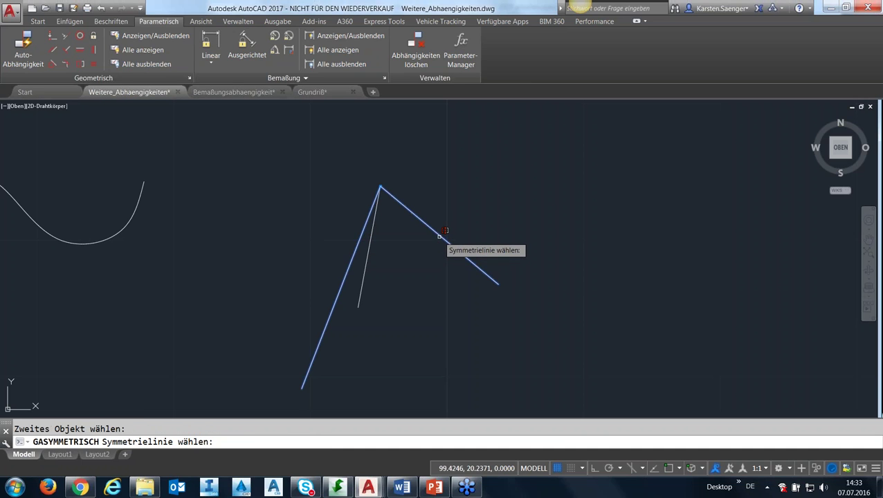
{"action": "left_click", "coordinate": [368, 260]}
{"action": "key", "text": "Escape"}
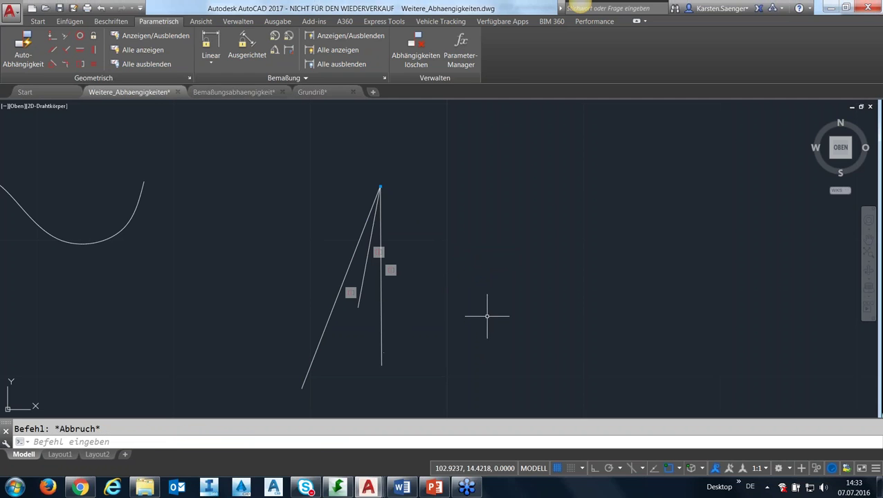
{"action": "left_click", "coordinate": [420, 311]}
{"action": "key", "text": "Escape"}
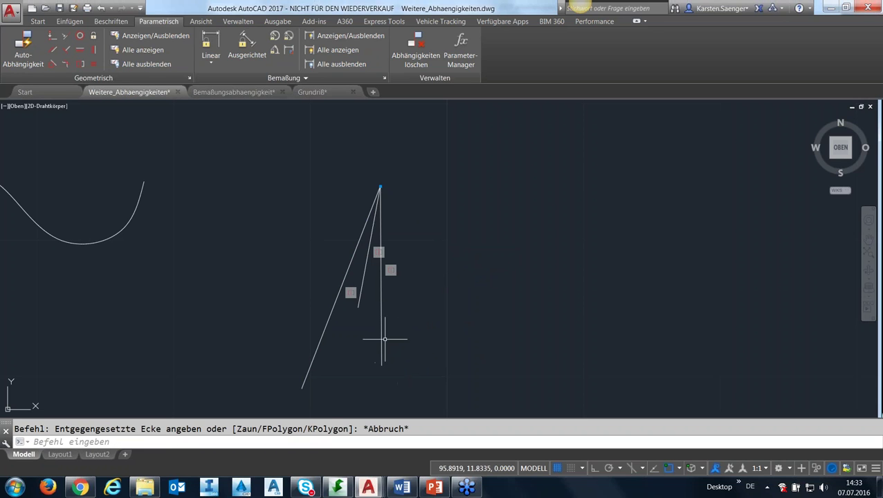
Stretch the shared apex to a new position further left
{"action": "left_click", "coordinate": [380, 188]}
{"action": "key", "text": "Escape"}
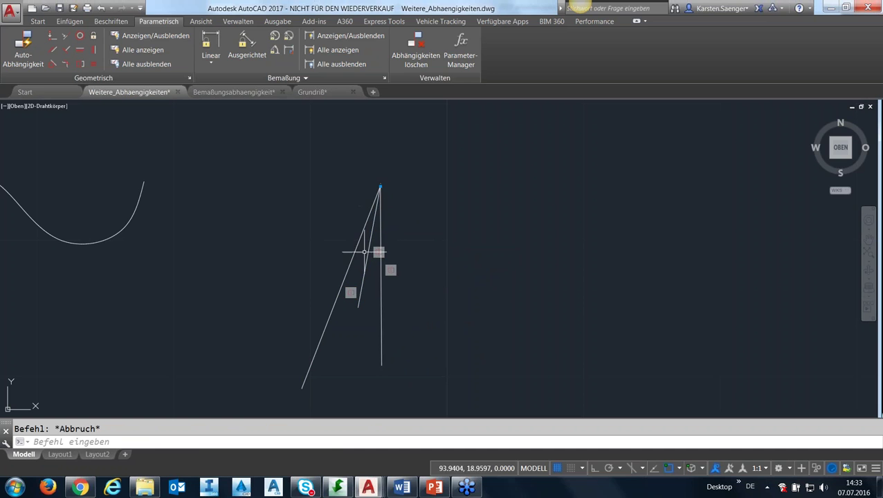
{"action": "left_click", "coordinate": [380, 187]}
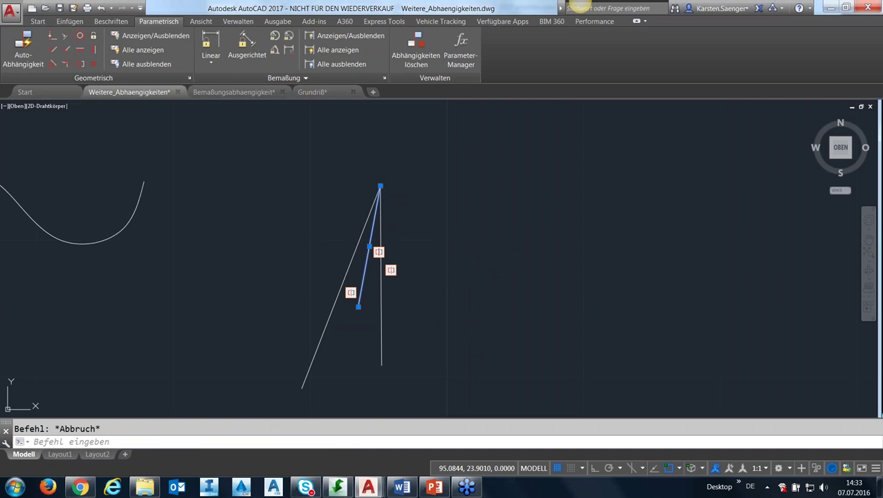
{"action": "left_click", "coordinate": [379, 186]}
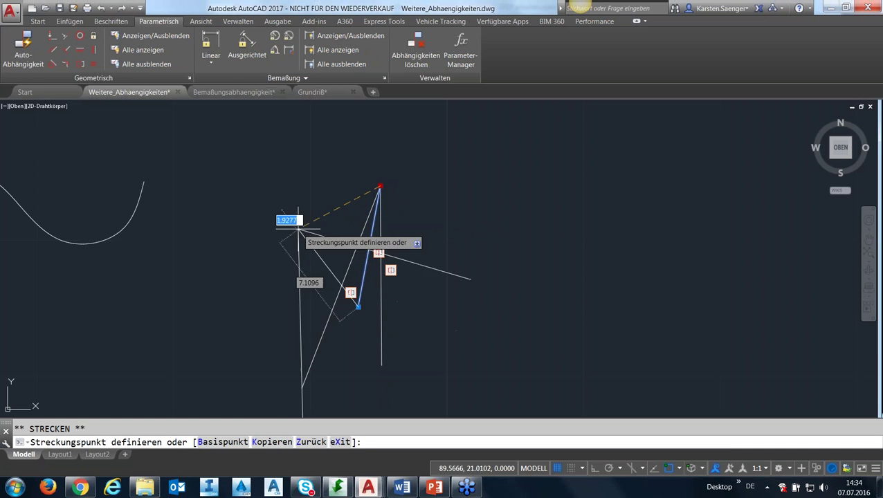
{"action": "left_click", "coordinate": [222, 207]}
{"action": "key", "text": "Escape"}
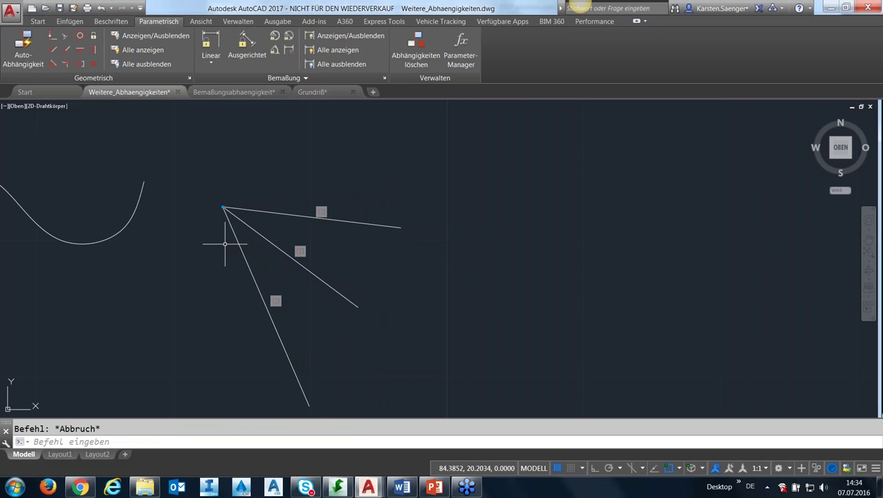
{"action": "left_click", "coordinate": [94, 64]}
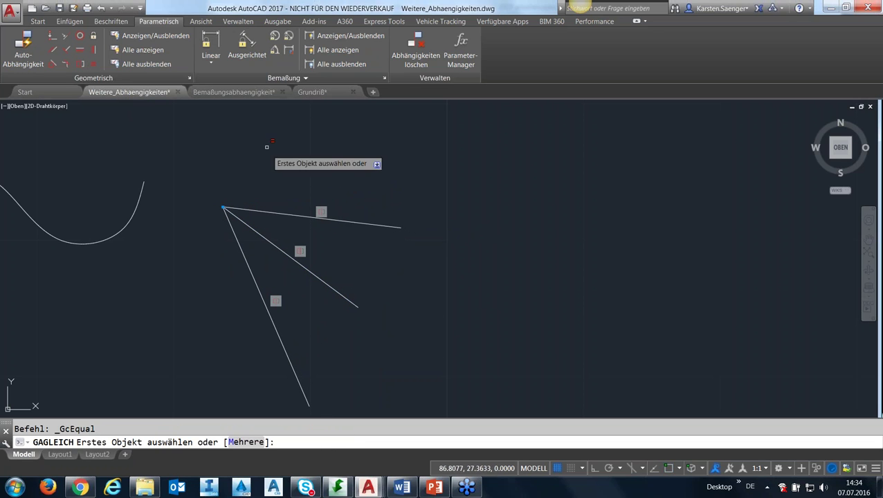
Make the upper and lower slanted lines equal in length
{"action": "left_click", "coordinate": [299, 216]}
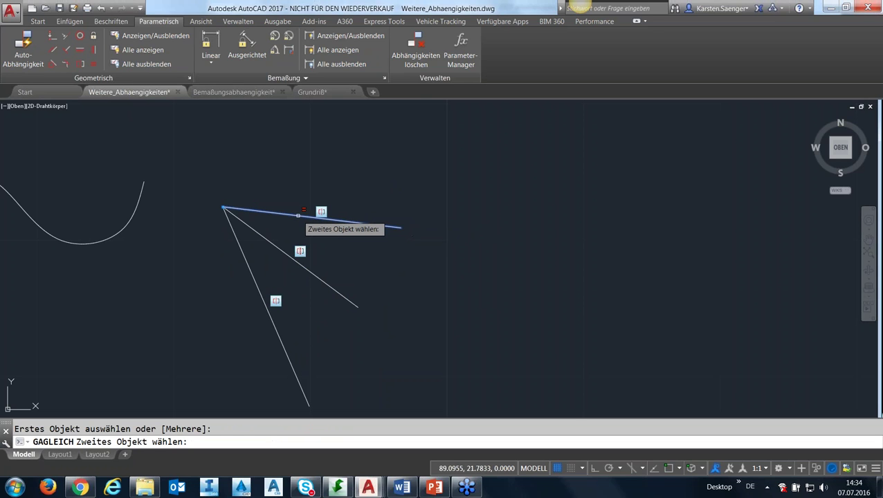
{"action": "left_click", "coordinate": [274, 325]}
{"action": "key", "text": "Escape"}
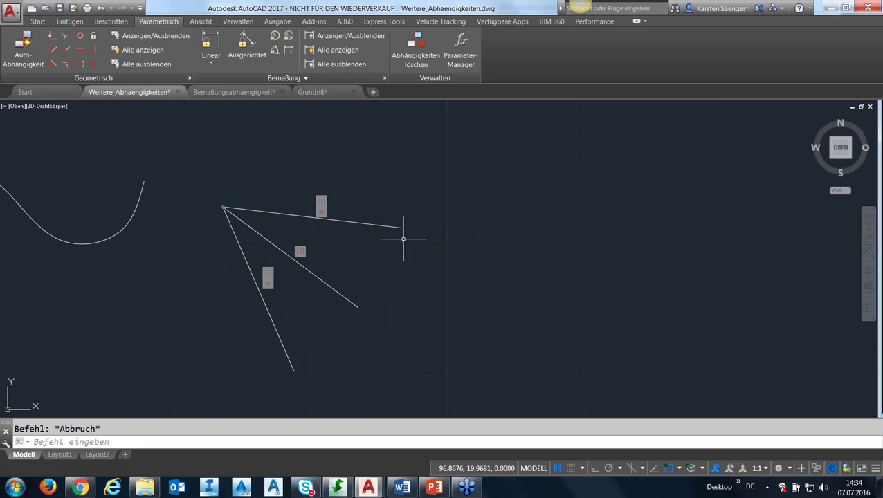
Grip-stretch the vertex to the top and reposition the right leg to form an upward arrow
{"action": "left_click", "coordinate": [223, 209]}
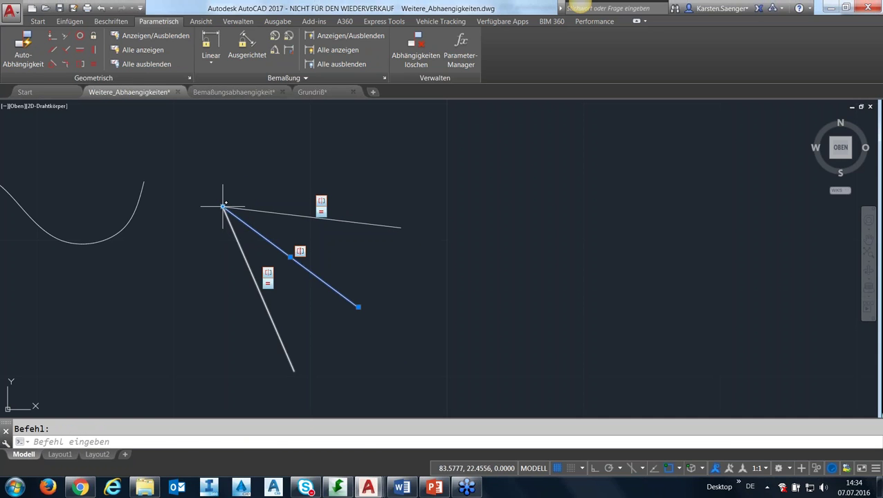
{"action": "left_click", "coordinate": [223, 206]}
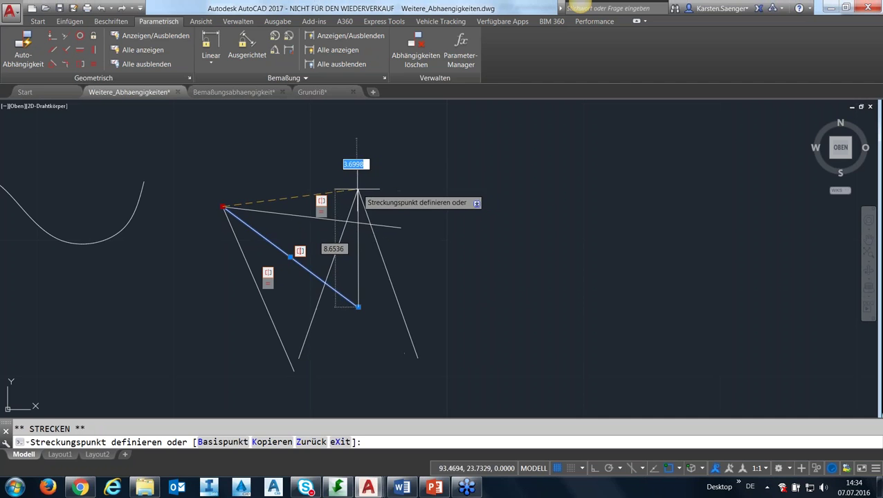
{"action": "left_click", "coordinate": [357, 189]}
{"action": "key", "text": "Escape"}
{"action": "left_click", "coordinate": [418, 345]}
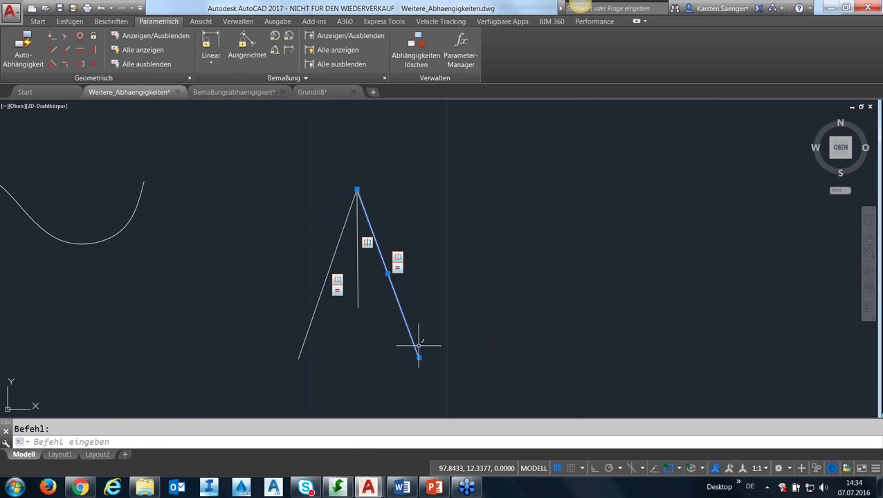
{"action": "left_click", "coordinate": [418, 357]}
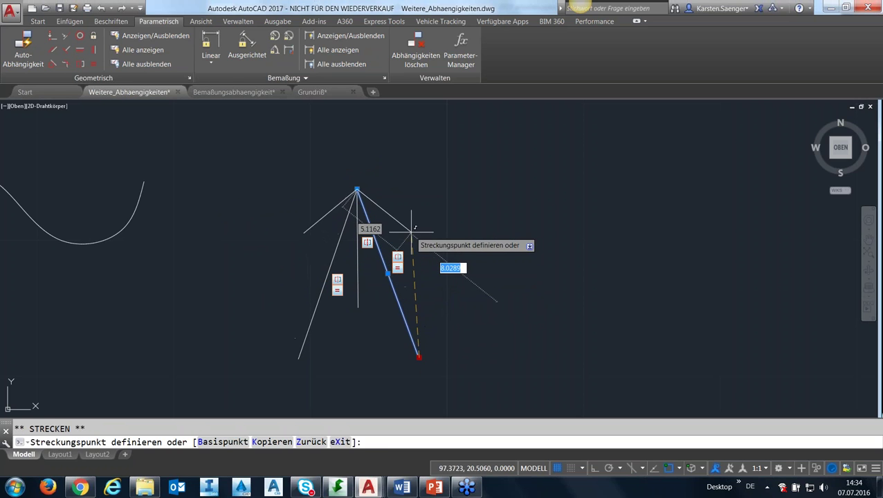
{"action": "left_click", "coordinate": [433, 221]}
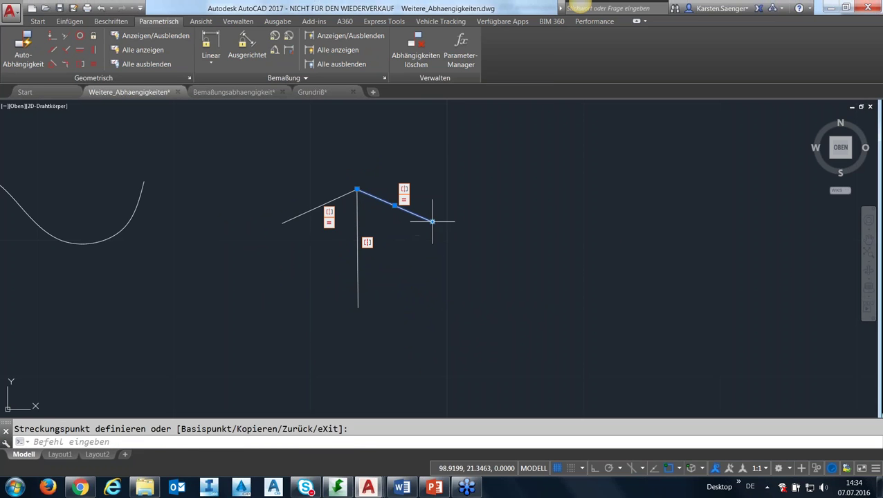
{"action": "left_click", "coordinate": [433, 222]}
{"action": "left_click", "coordinate": [391, 244]}
{"action": "key", "text": "Escape"}
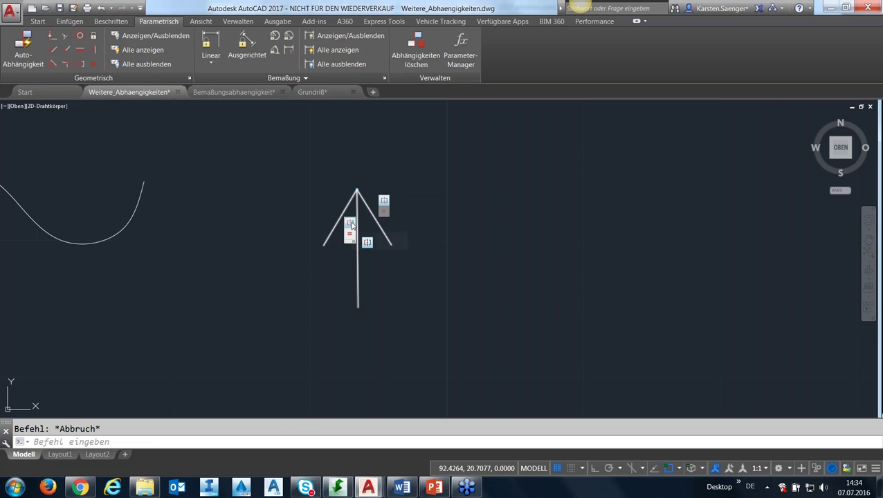
Delete two constraints from the arrow lines via their constraint-bar markers (Löschen)
{"action": "right_click", "coordinate": [351, 225]}
{"action": "left_click", "coordinate": [360, 229]}
{"action": "right_click", "coordinate": [351, 223]}
{"action": "key", "text": "Escape"}
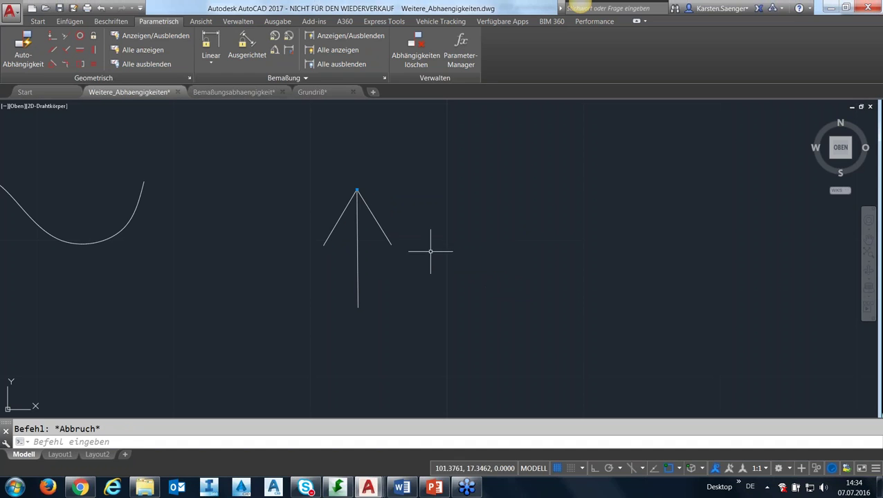
{"action": "right_click", "coordinate": [368, 201]}
{"action": "left_click", "coordinate": [377, 205]}
{"action": "right_click", "coordinate": [365, 198]}
{"action": "key", "text": "Escape"}
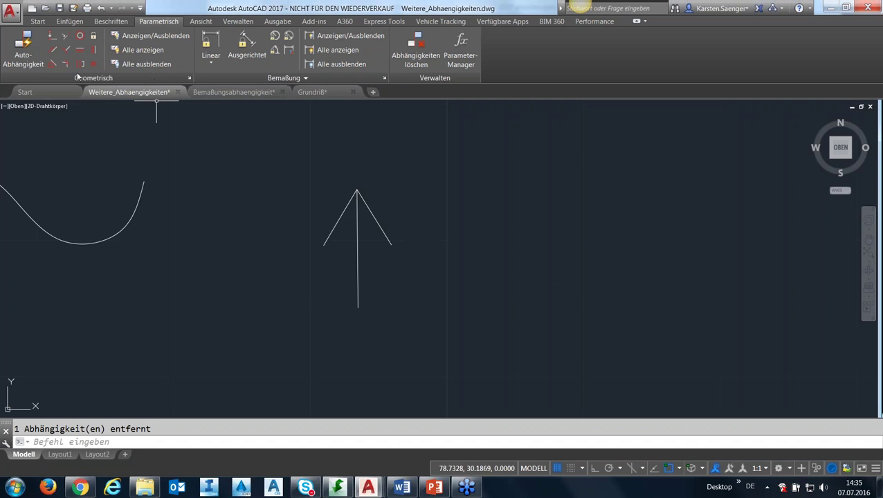
Enable 'Geometrische Abhängigkeiten ableiten' in the Einstellungen für Abhängigkeit dialog
{"action": "left_click", "coordinate": [189, 78]}
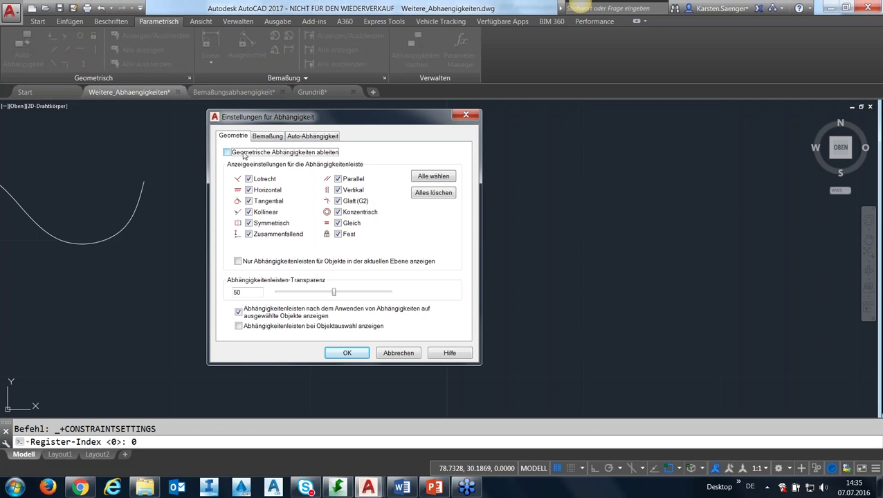
{"action": "left_click_drag", "start_coordinate": [245, 120], "coordinate": [219, 119]}
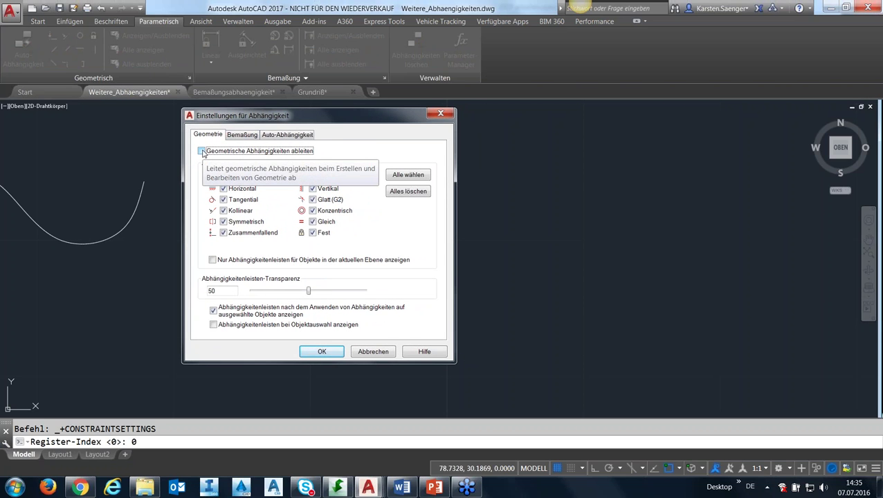
{"action": "left_click", "coordinate": [201, 151]}
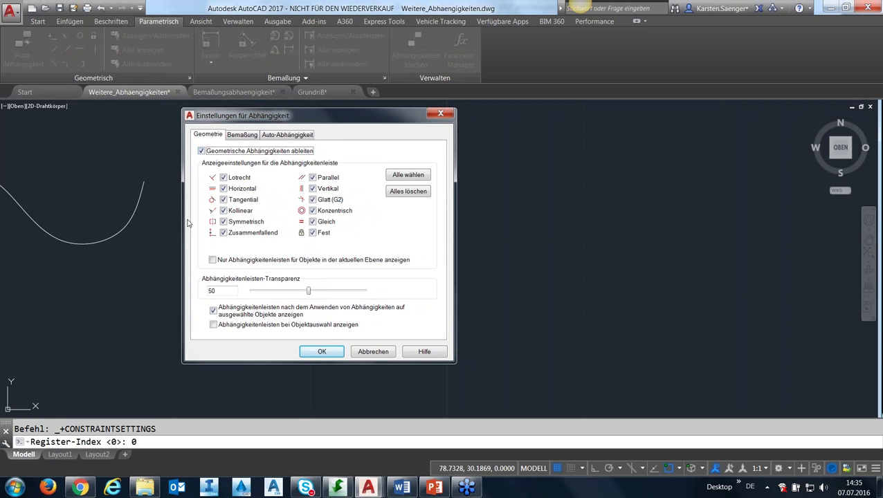
Confirm inferred constraints and draw a three-point polyline; its corner gets a perpendicular constraint
{"action": "left_click", "coordinate": [320, 352]}
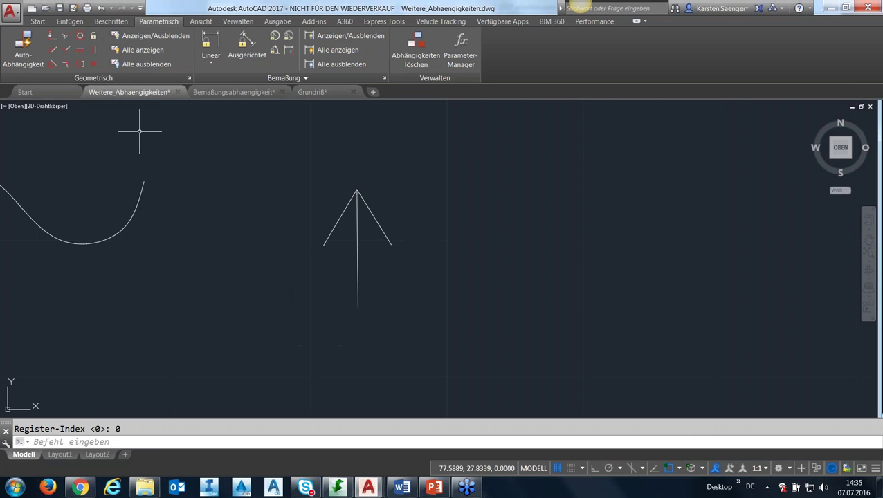
{"action": "left_click", "coordinate": [38, 21]}
{"action": "left_click", "coordinate": [39, 42]}
{"action": "left_click", "coordinate": [495, 269]}
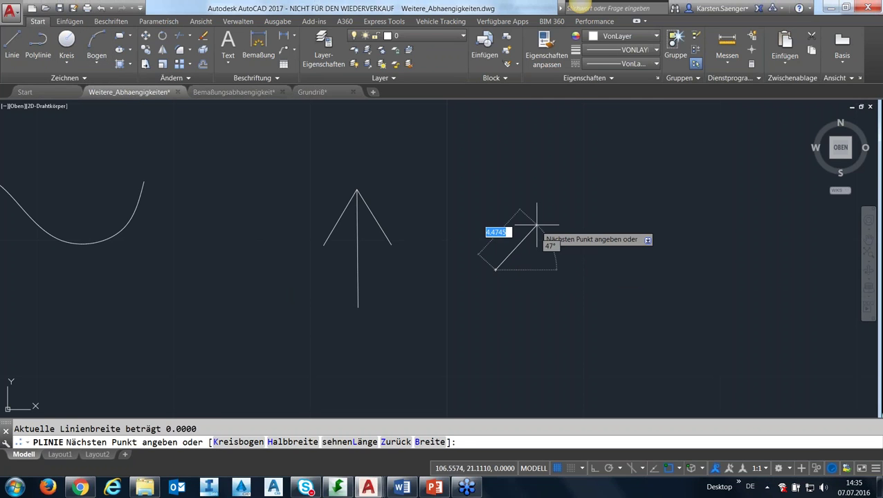
{"action": "left_click", "coordinate": [547, 212]}
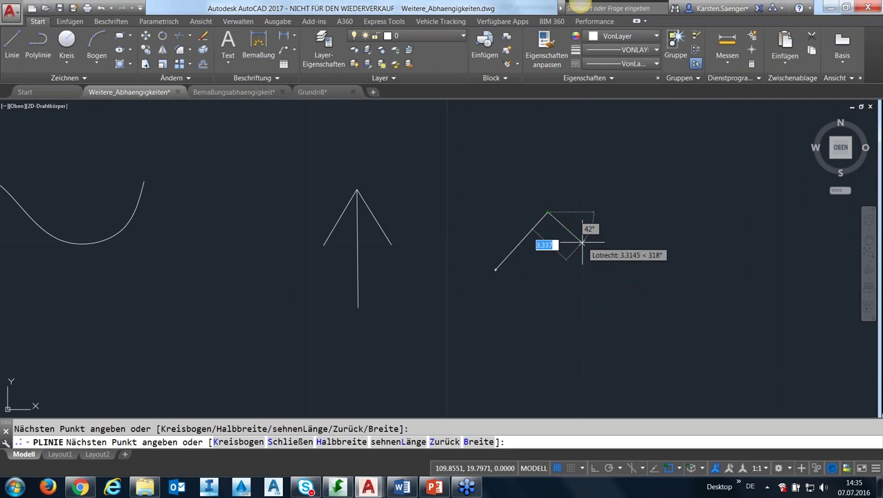
{"action": "left_click", "coordinate": [582, 244]}
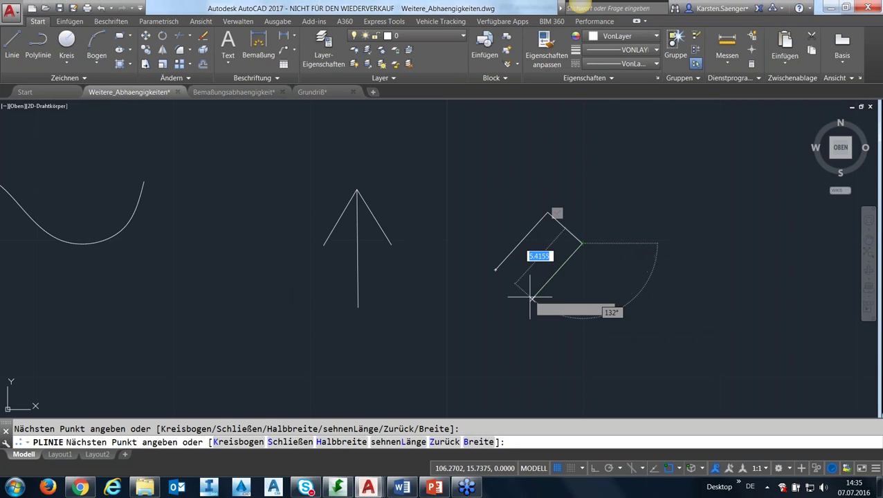
{"action": "key", "text": "Escape"}
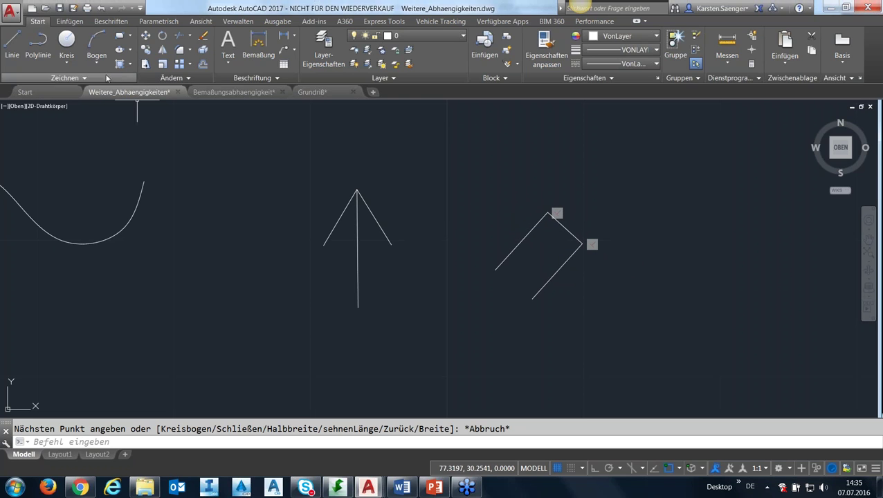
In Constraint Settings, turn off Infer geometric constraints and enable Show constraint bars on object selection
{"action": "left_click", "coordinate": [157, 26]}
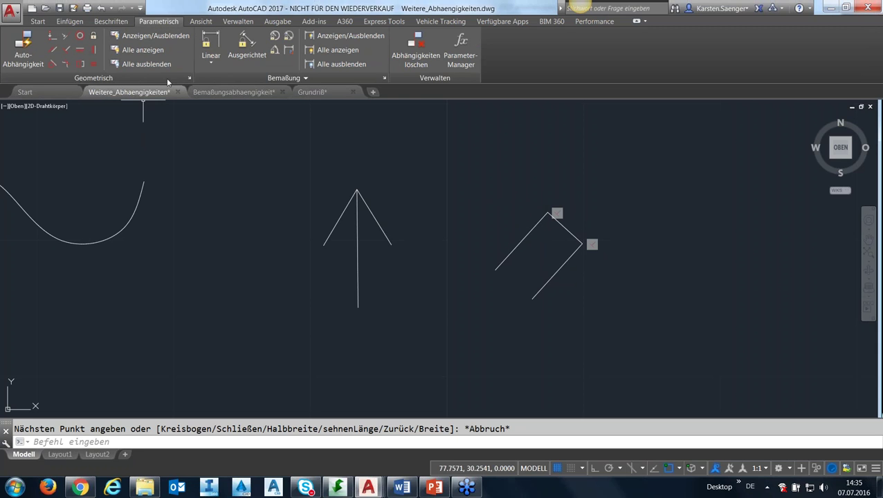
{"action": "left_click", "coordinate": [190, 78]}
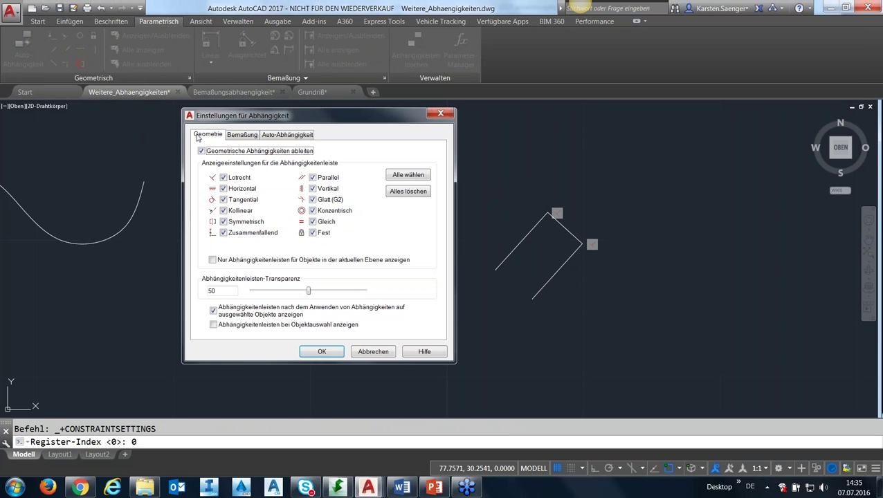
{"action": "left_click", "coordinate": [202, 151]}
{"action": "left_click", "coordinate": [214, 325]}
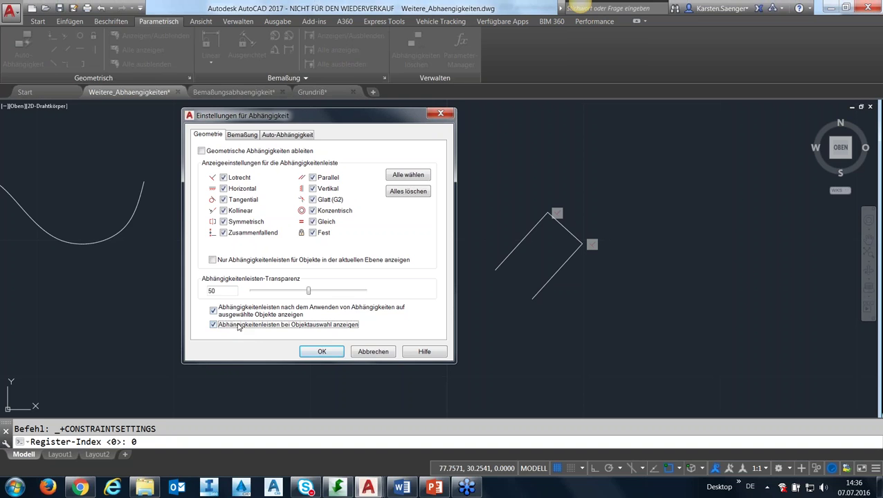
{"action": "left_click", "coordinate": [373, 352]}
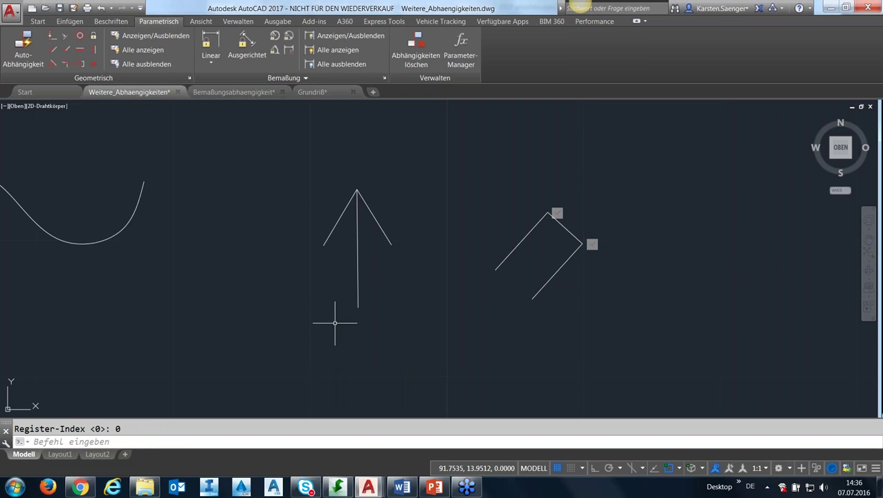
{"action": "left_click", "coordinate": [143, 52]}
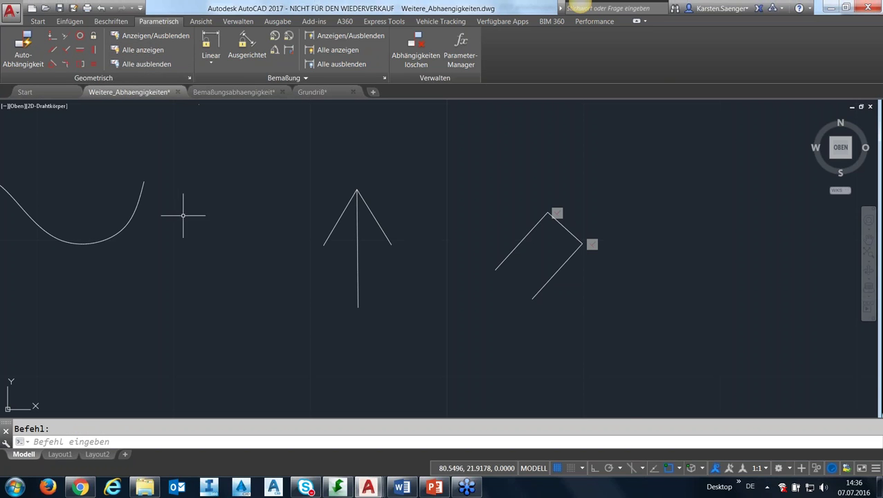
{"action": "middle_click_drag", "start_coordinate": [191, 221], "coordinate": [238, 266]}
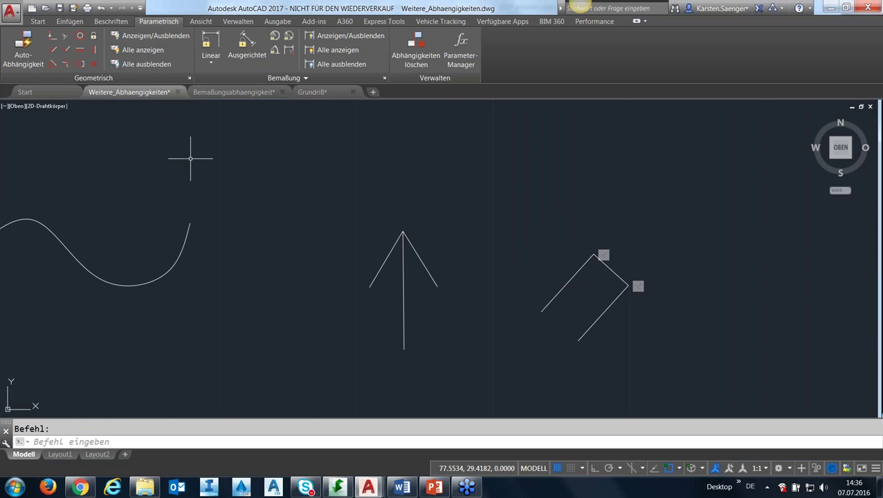
{"action": "scroll", "coordinate": [197, 166], "scroll_direction": "down", "scroll_amount": 4}
{"action": "scroll", "coordinate": [202, 175], "scroll_direction": "down", "scroll_amount": 2}
{"action": "scroll", "coordinate": [202, 177], "scroll_direction": "up", "scroll_amount": 4}
{"action": "scroll", "coordinate": [217, 169], "scroll_direction": "up", "scroll_amount": 2}
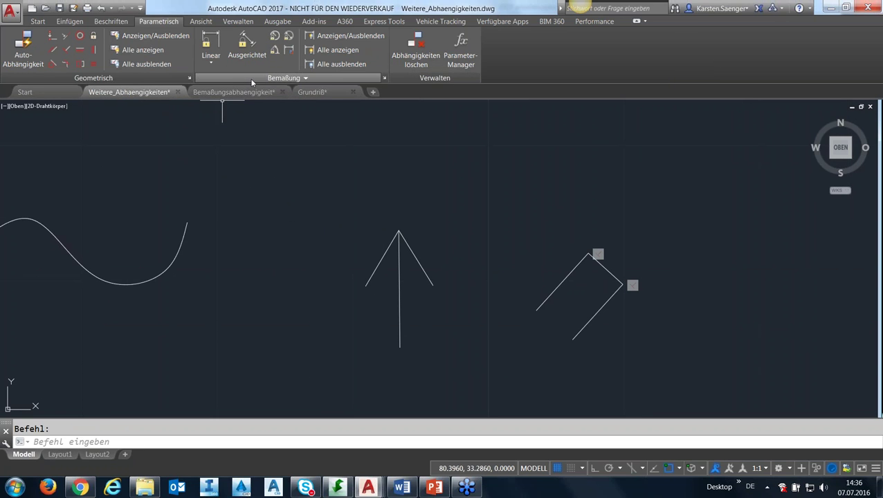
{"action": "left_click", "coordinate": [384, 80]}
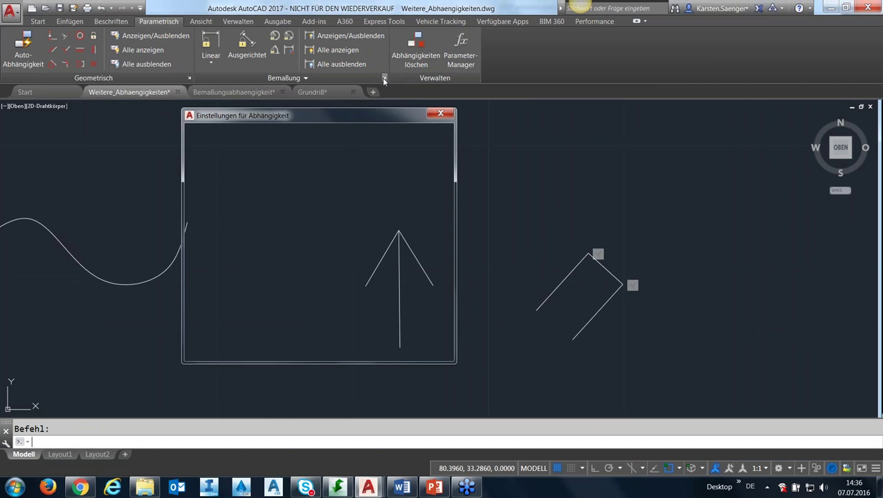
{"action": "left_click_drag", "start_coordinate": [234, 120], "coordinate": [234, 126]}
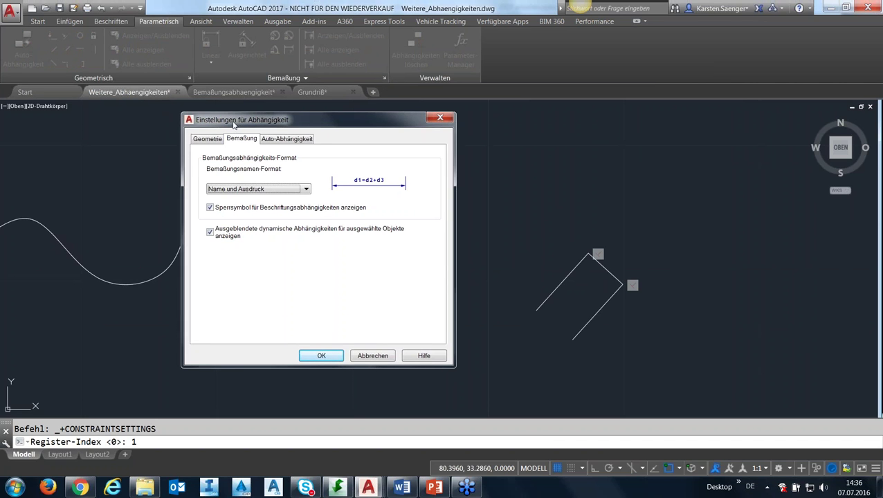
{"action": "left_click", "coordinate": [864, 472]}
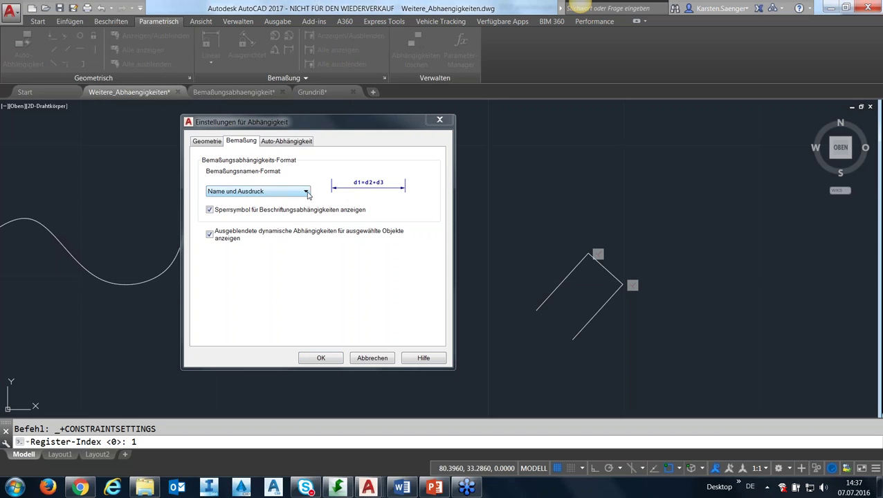
{"action": "left_click", "coordinate": [308, 194]}
{"action": "left_click", "coordinate": [298, 199]}
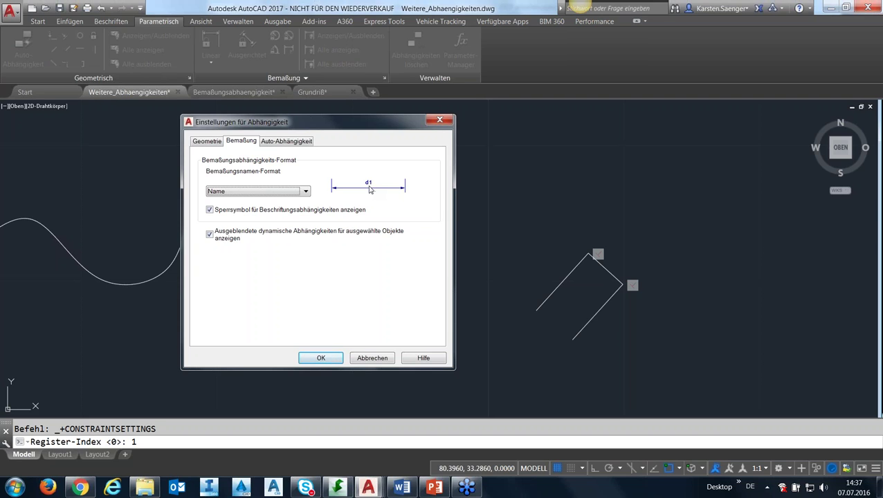
{"action": "left_click", "coordinate": [306, 192]}
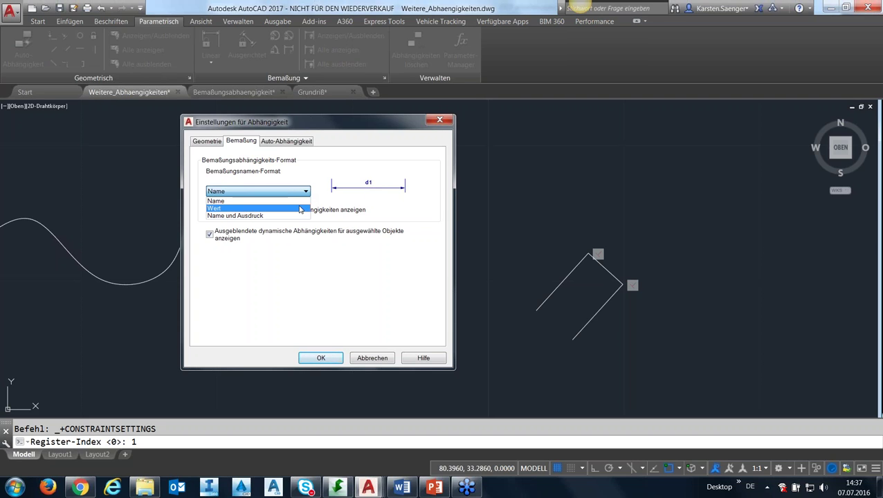
{"action": "left_click", "coordinate": [300, 209]}
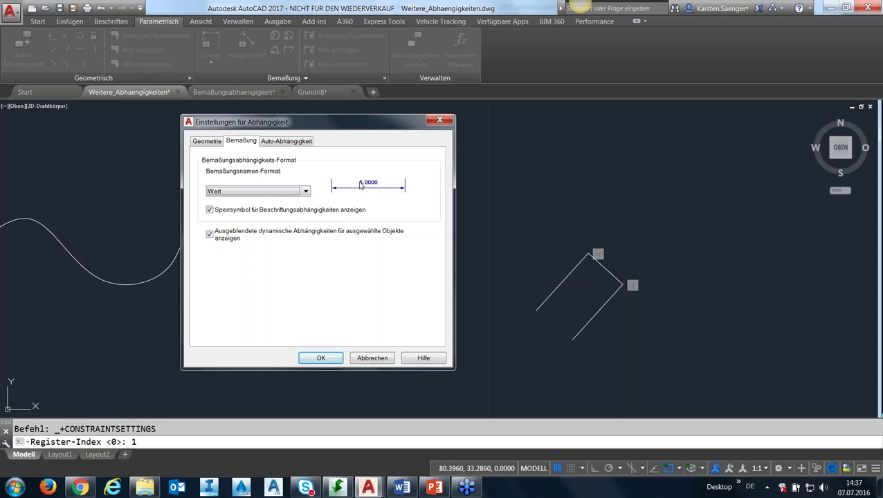
{"action": "left_click", "coordinate": [305, 192]}
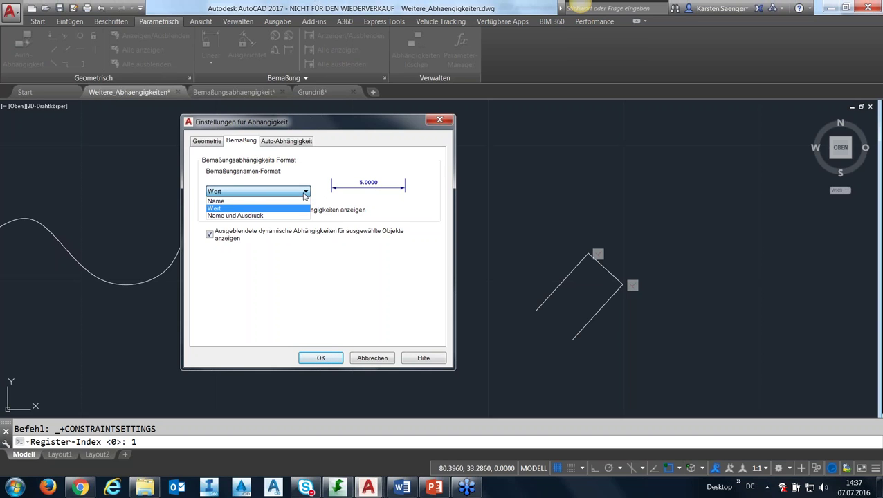
{"action": "left_click", "coordinate": [292, 216]}
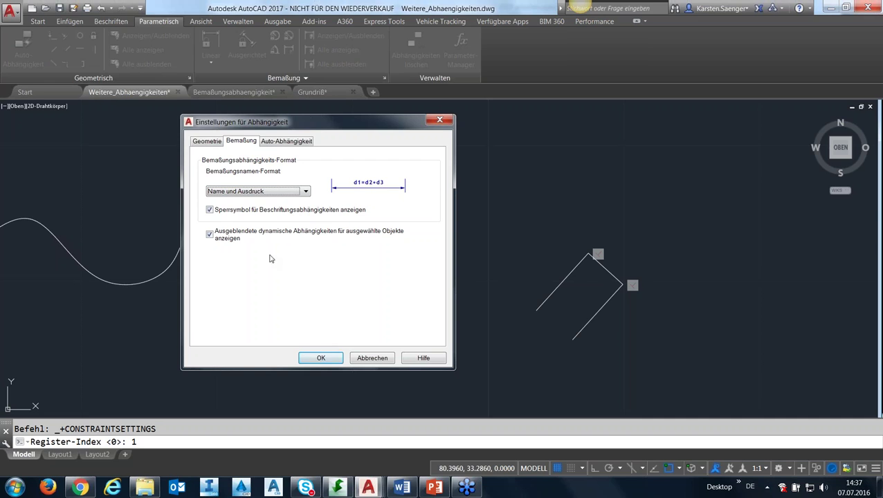
{"action": "left_click", "coordinate": [369, 359]}
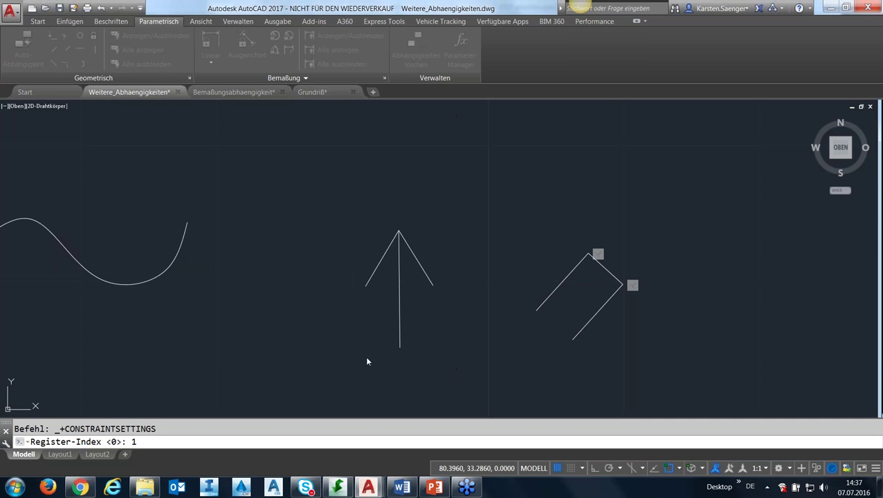
Switch to the Bemaßungsabhaengigkeit drawing, frame the link plate, and try a diameter constraint on the hole
{"action": "left_click", "coordinate": [232, 94]}
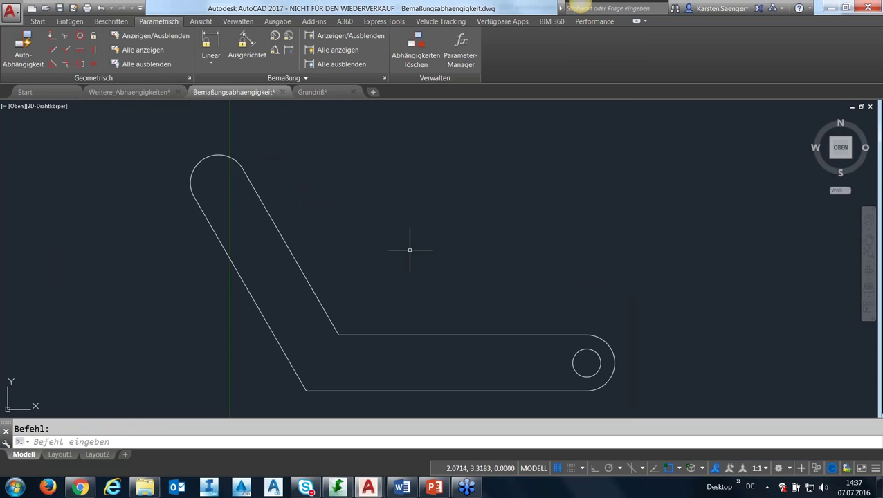
{"action": "middle_click_drag", "start_coordinate": [432, 252], "coordinate": [432, 228]}
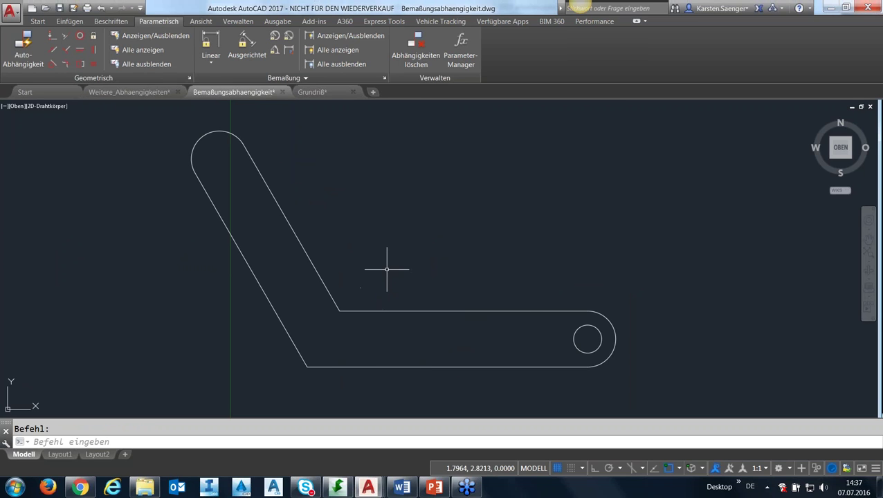
{"action": "scroll", "coordinate": [414, 246], "scroll_direction": "down", "scroll_amount": 2}
{"action": "middle_click_drag", "start_coordinate": [414, 247], "coordinate": [414, 227]}
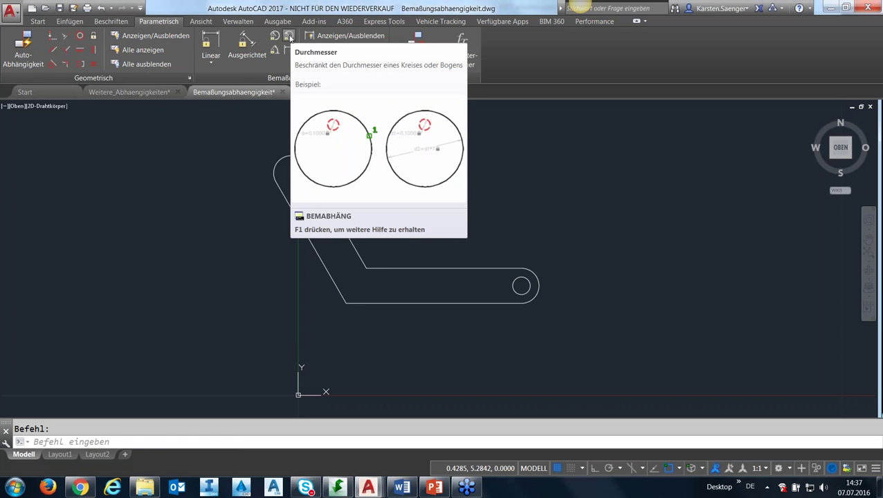
{"action": "left_click", "coordinate": [289, 36]}
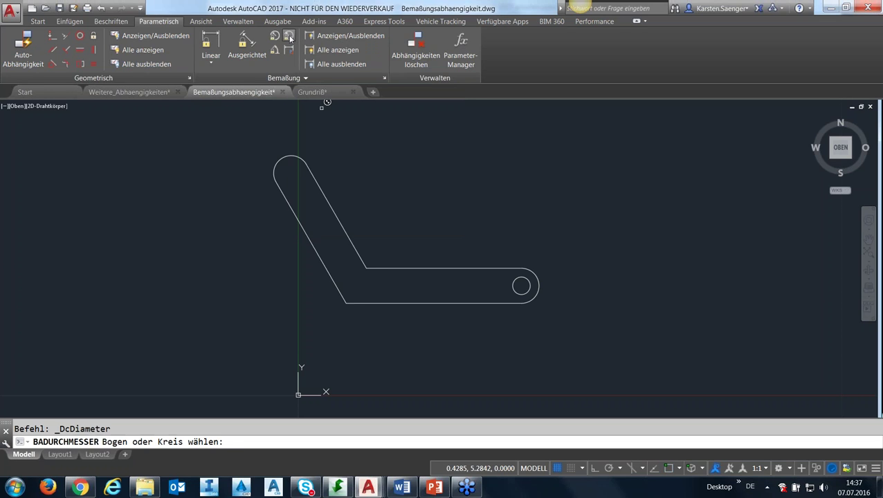
{"action": "left_click", "coordinate": [521, 278]}
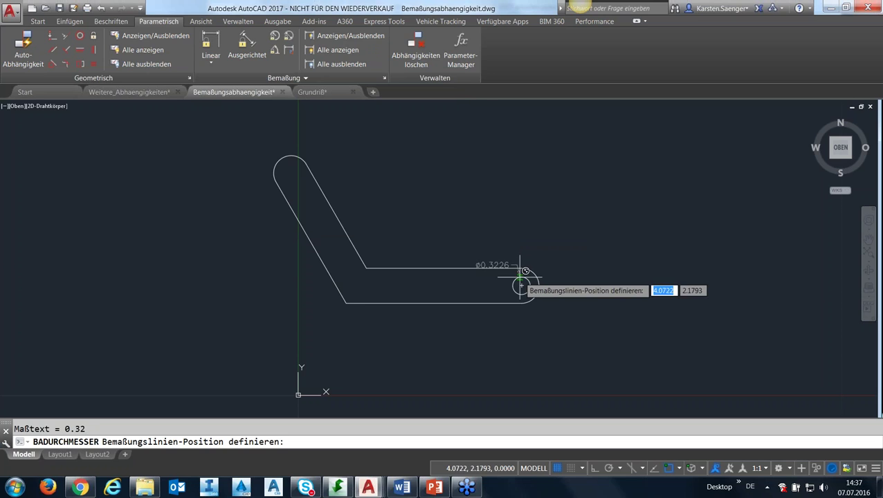
{"action": "left_click", "coordinate": [552, 302]}
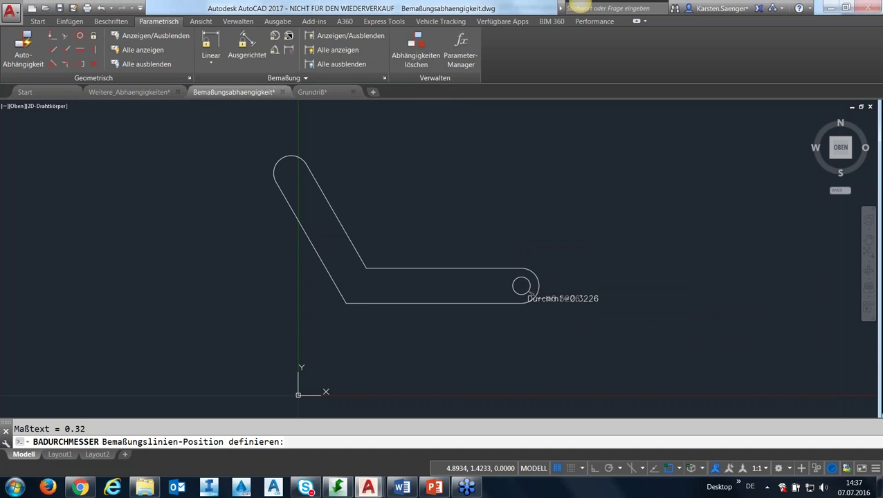
{"action": "key", "text": "Return"}
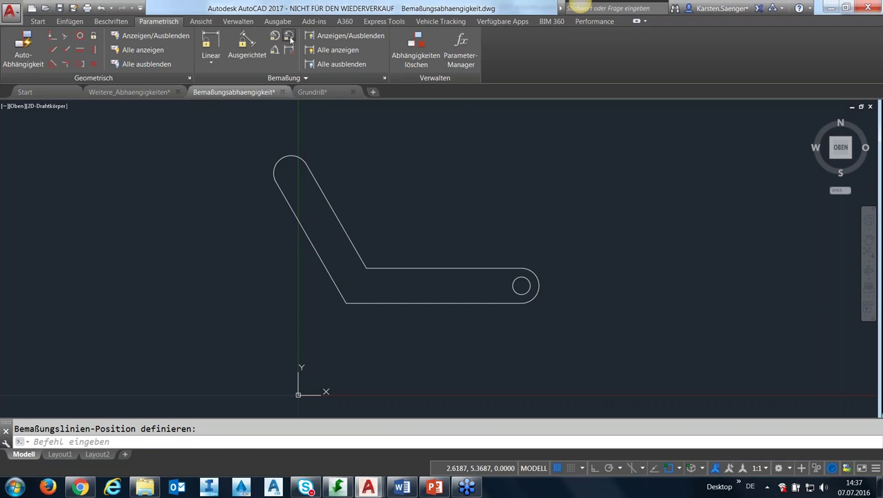
Constrain the small hole's diameter to Durchm1=0.3226
{"action": "left_click", "coordinate": [289, 37]}
{"action": "left_click", "coordinate": [530, 283]}
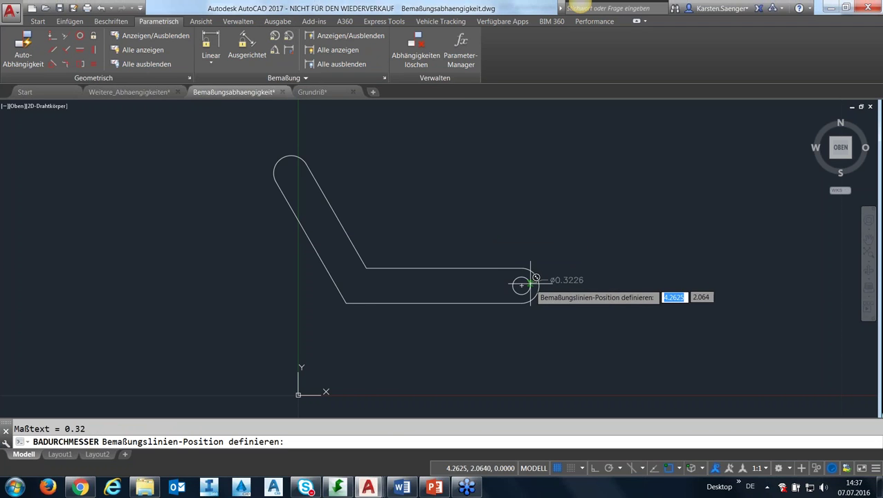
{"action": "left_click", "coordinate": [560, 323]}
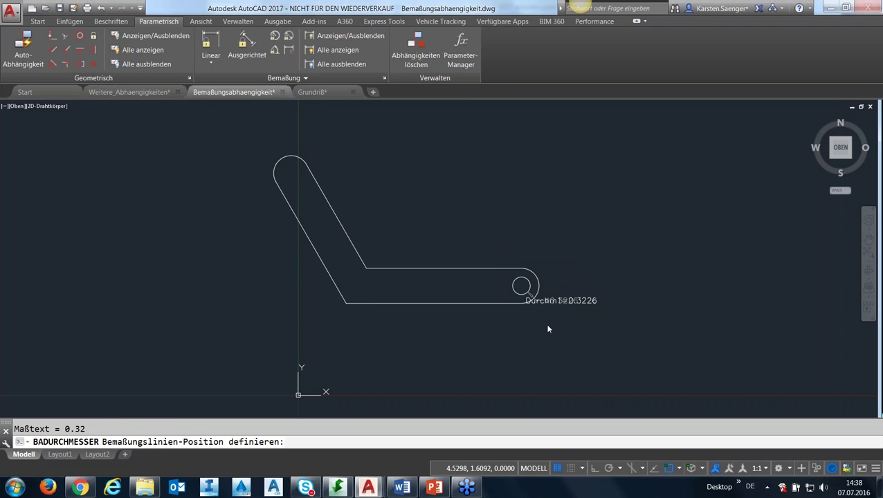
{"action": "key", "text": "Return"}
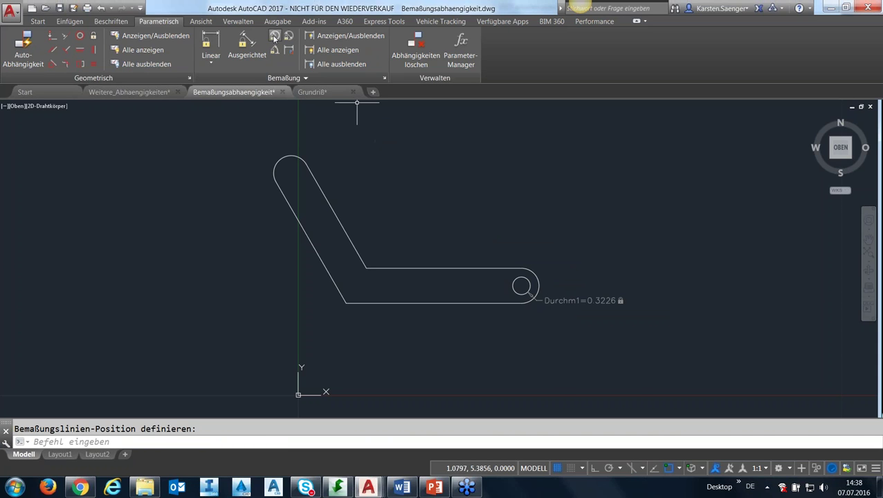
Constrain the right end arc's radius to Rad1=0.3226
{"action": "left_click", "coordinate": [274, 36]}
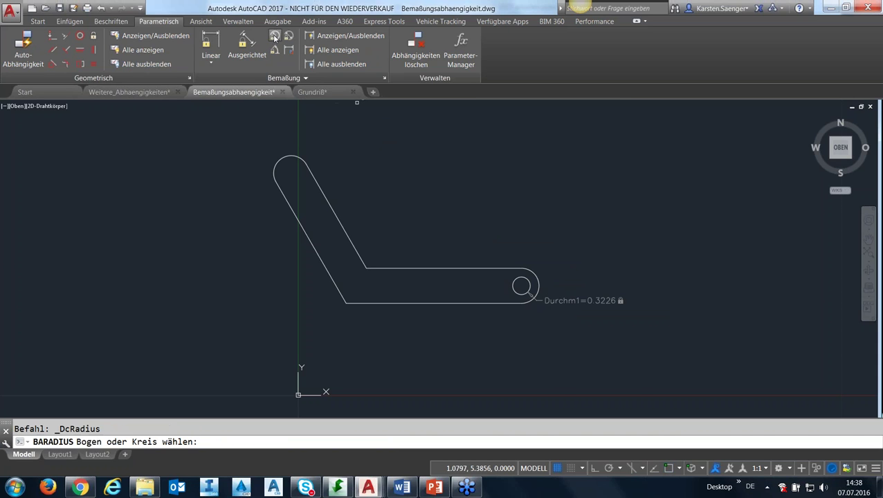
{"action": "left_click", "coordinate": [528, 269]}
{"action": "left_click", "coordinate": [556, 264]}
{"action": "key", "text": "Return"}
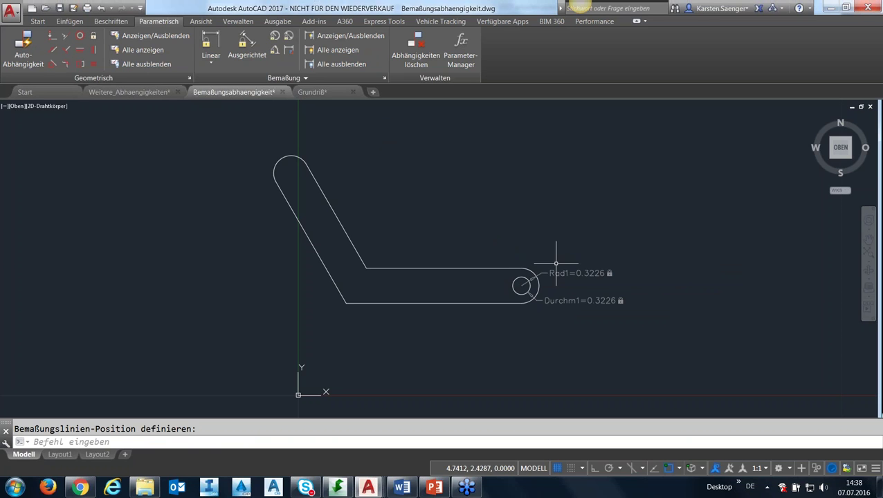
Add aligned constraint d1=2.5806 along the slanted arm, placed to its left
{"action": "left_click", "coordinate": [241, 44]}
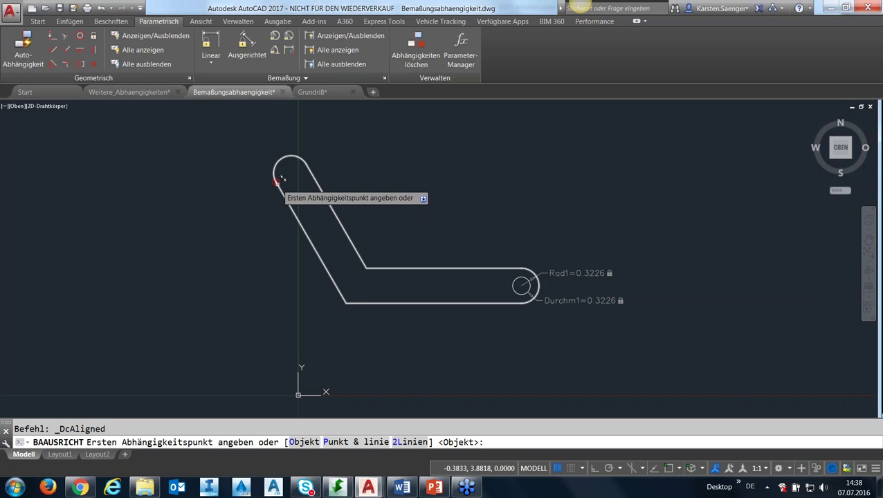
{"action": "left_click", "coordinate": [278, 180]}
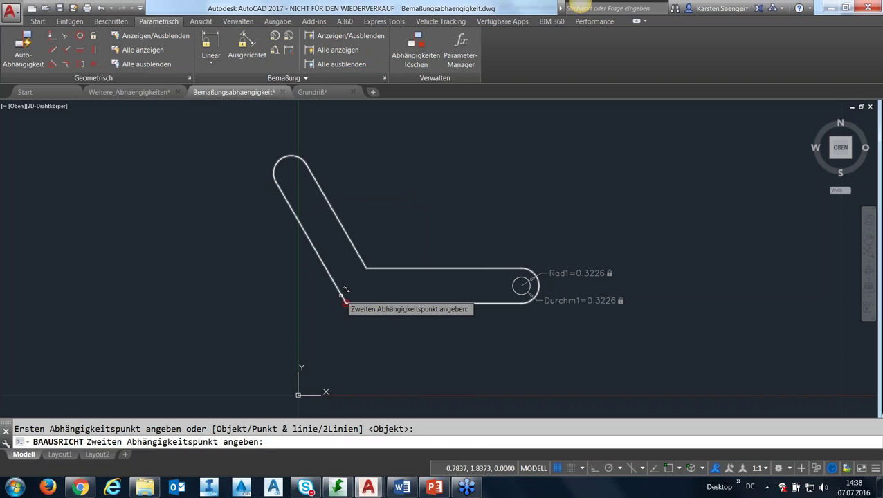
{"action": "left_click", "coordinate": [341, 299]}
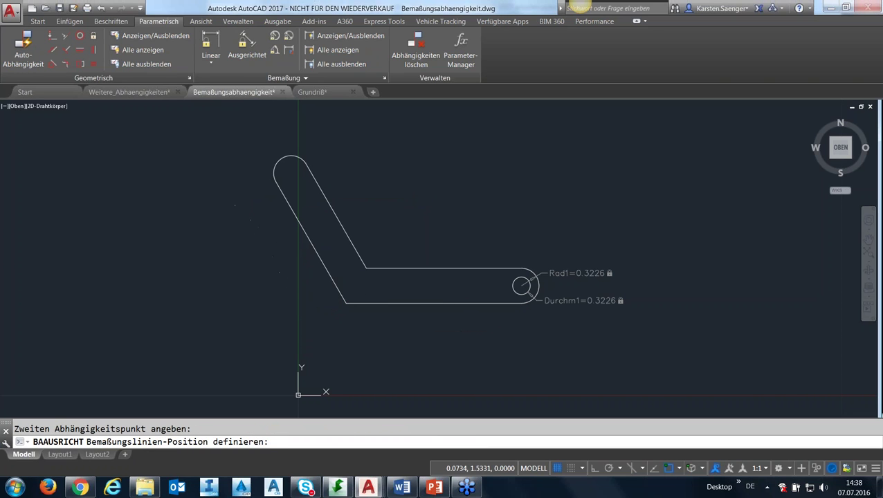
{"action": "left_click", "coordinate": [272, 263]}
{"action": "key", "text": "Return"}
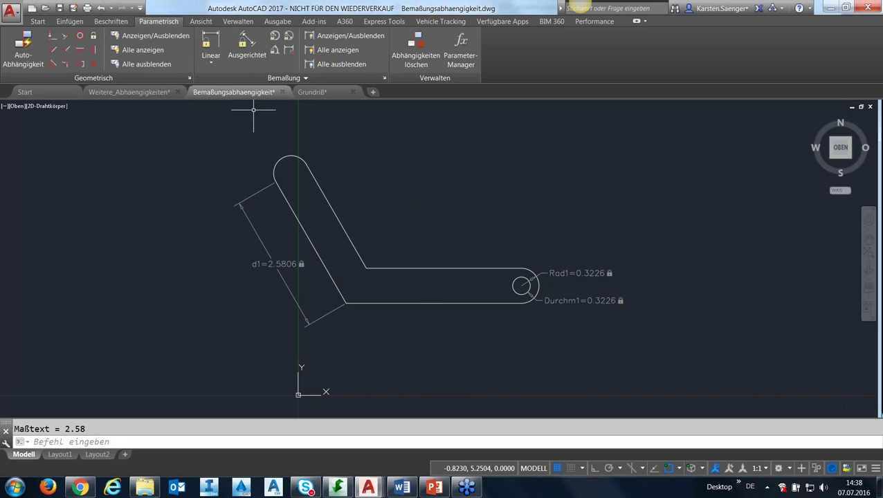
Add aligned constraint d2=3.2258 below the plate's bottom edge, redoing a misplaced first attempt
{"action": "left_click", "coordinate": [247, 48]}
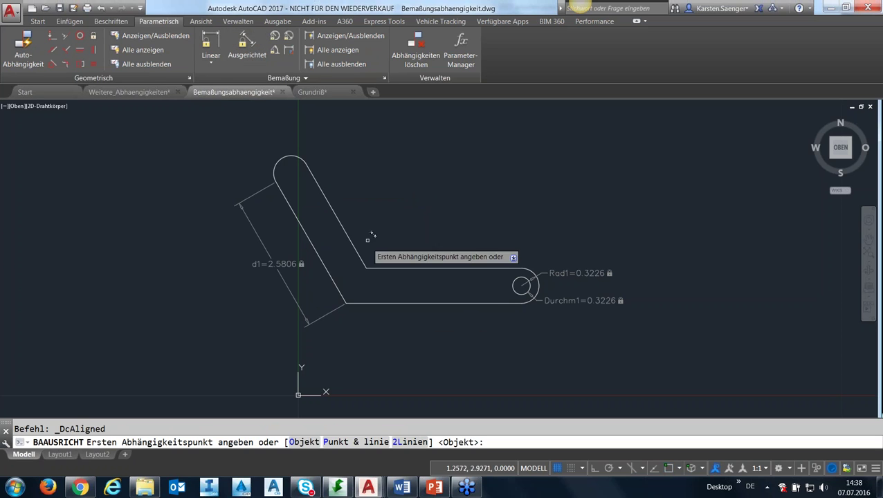
{"action": "left_click", "coordinate": [346, 303]}
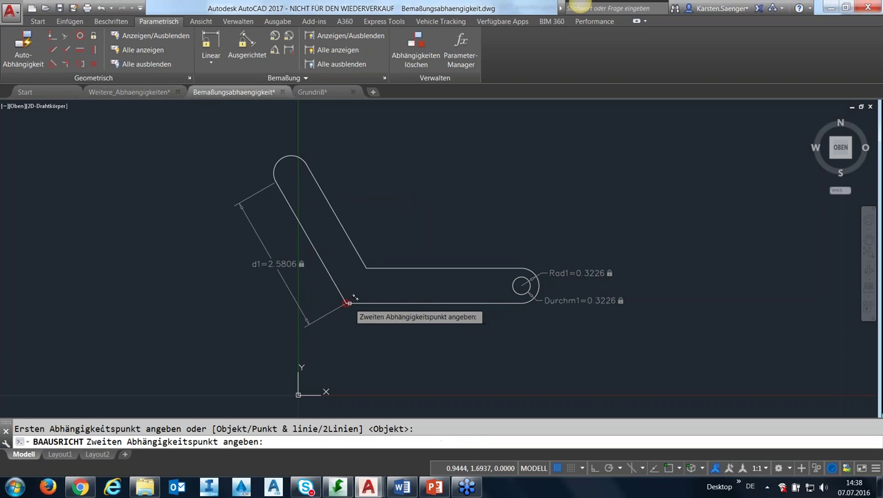
{"action": "left_click", "coordinate": [520, 302]}
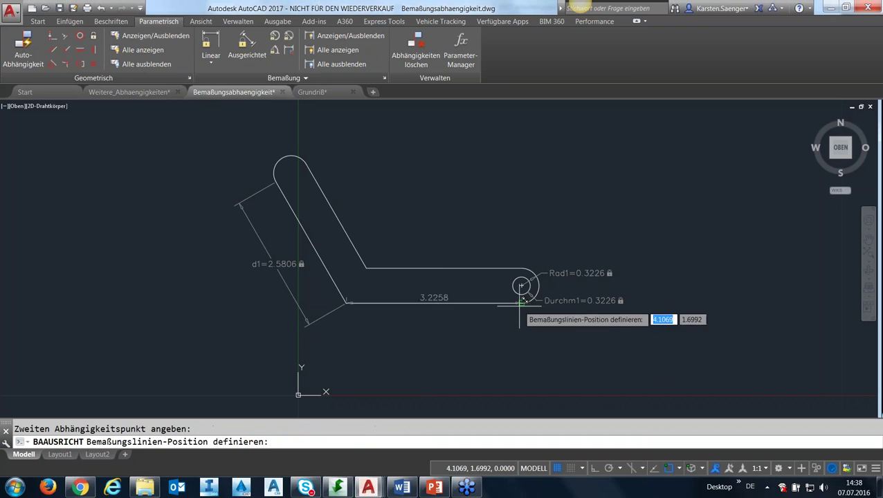
{"action": "left_click", "coordinate": [454, 328]}
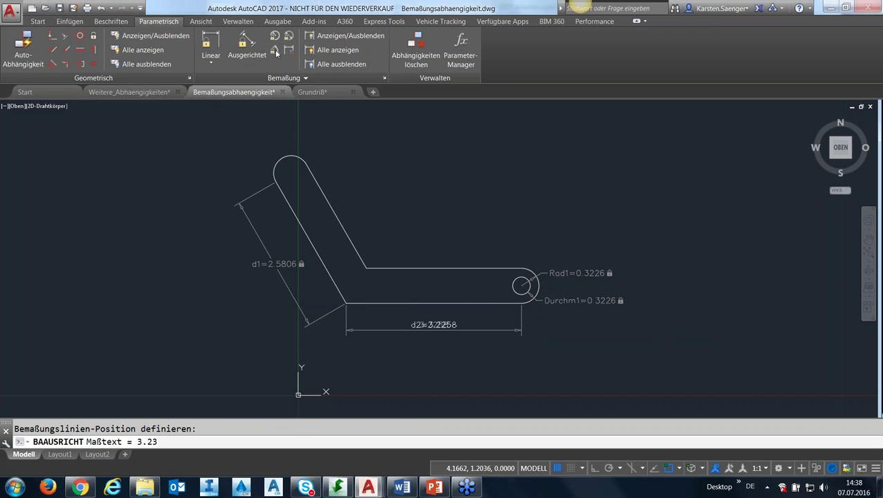
{"action": "key", "text": "Escape"}
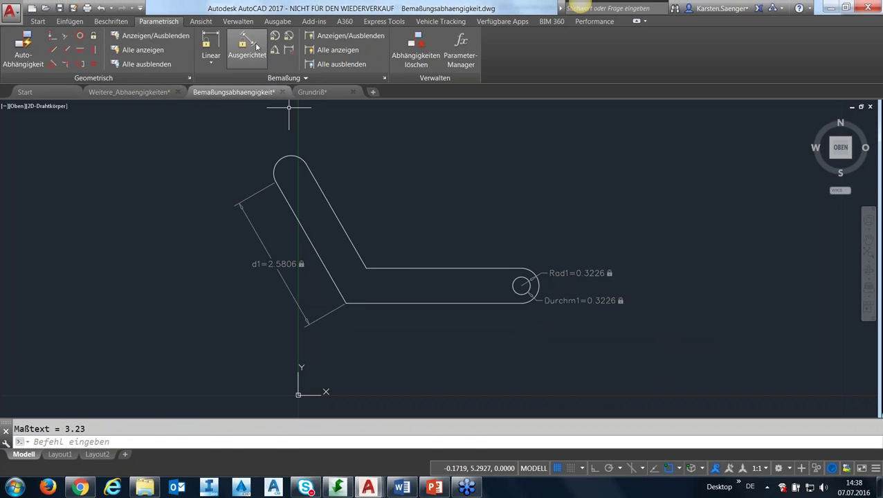
{"action": "left_click", "coordinate": [247, 43]}
{"action": "left_click", "coordinate": [377, 302]}
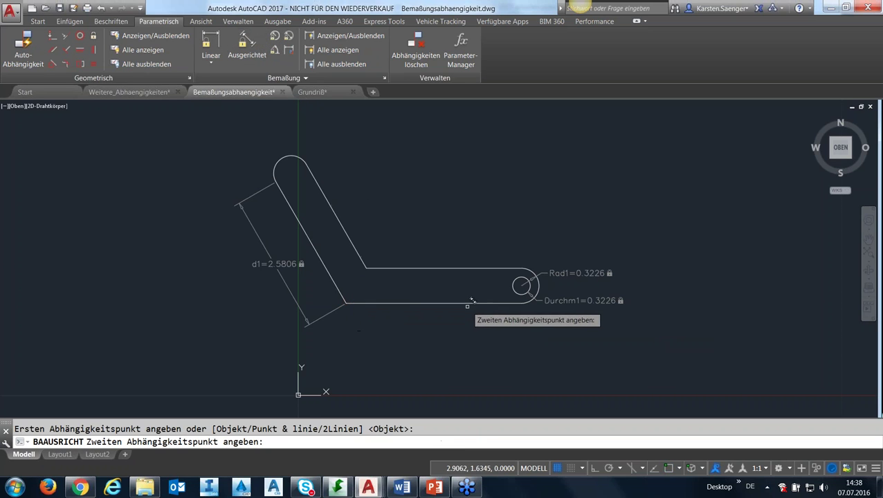
{"action": "left_click", "coordinate": [513, 302]}
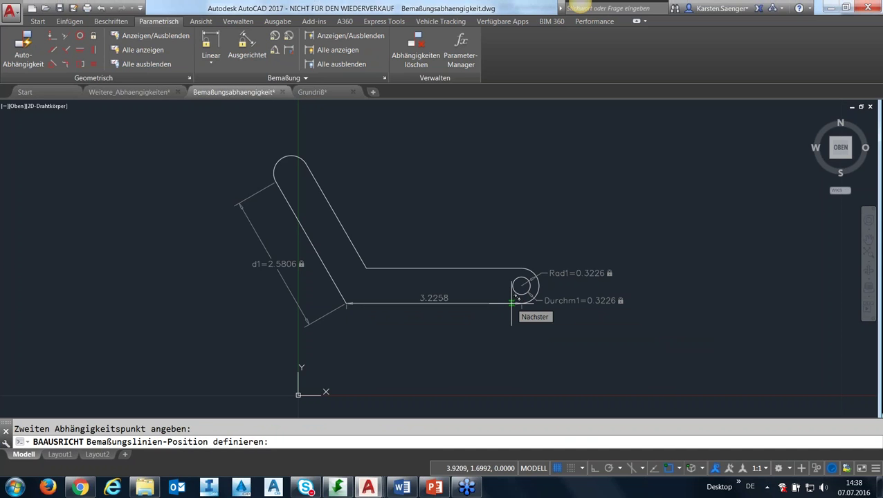
{"action": "left_click", "coordinate": [546, 329]}
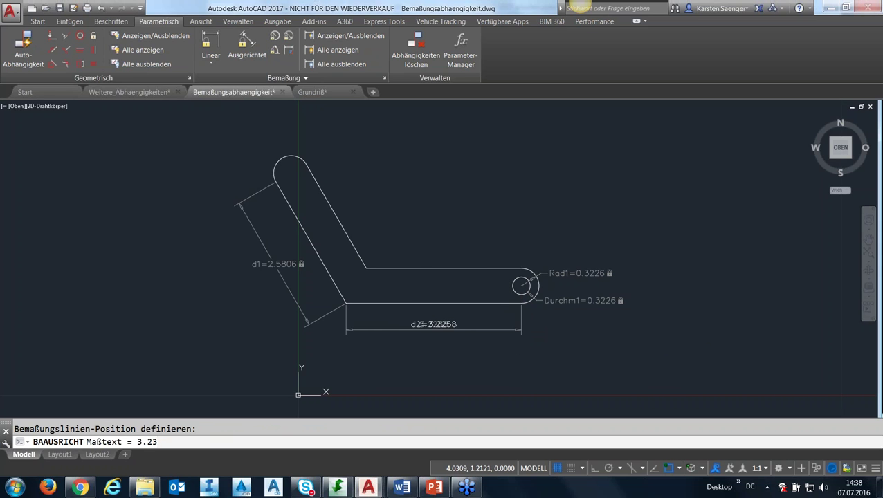
{"action": "key", "text": "Return"}
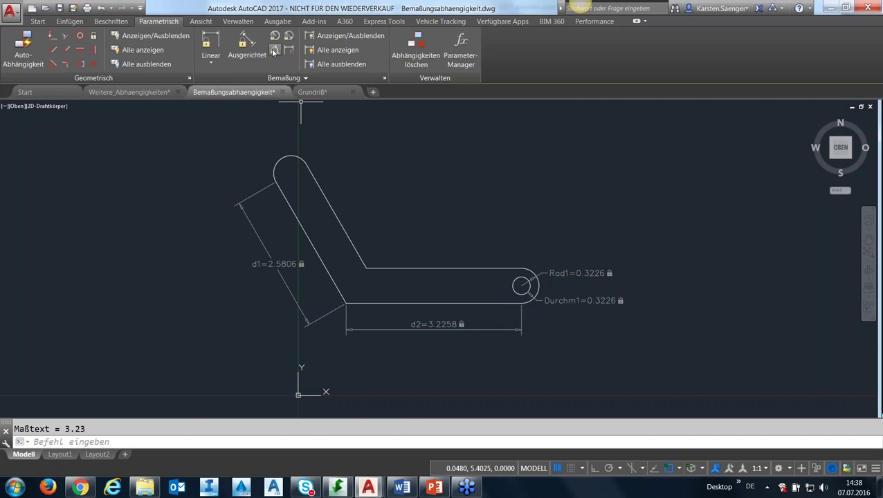
Constrain the angle between the slanted edge and horizontal top edge to Win1=120
{"action": "left_click", "coordinate": [275, 51]}
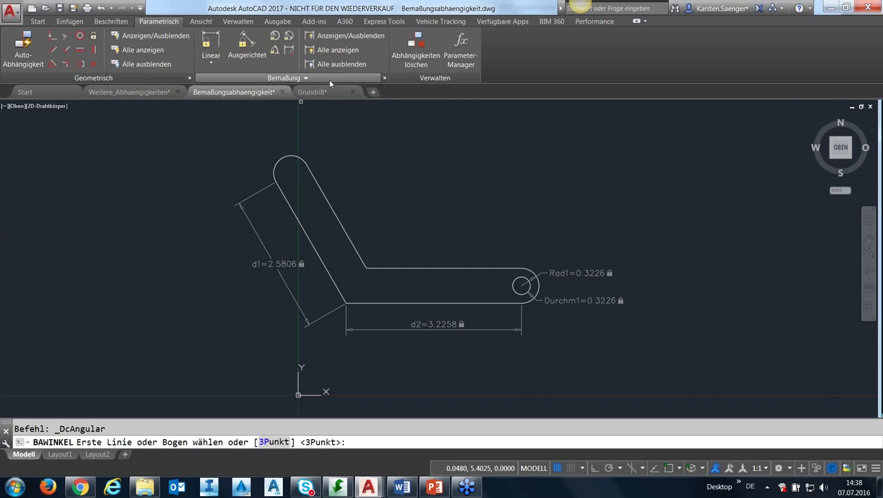
{"action": "left_click", "coordinate": [344, 228]}
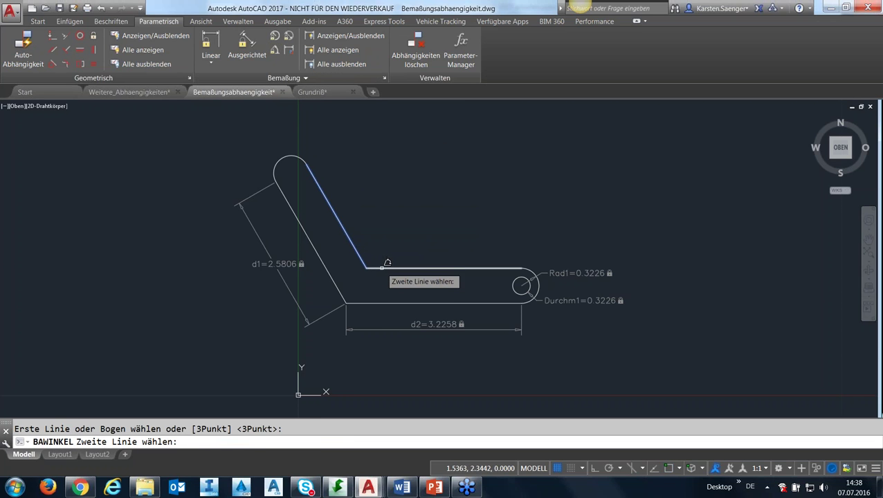
{"action": "left_click", "coordinate": [381, 268]}
{"action": "left_click", "coordinate": [395, 229]}
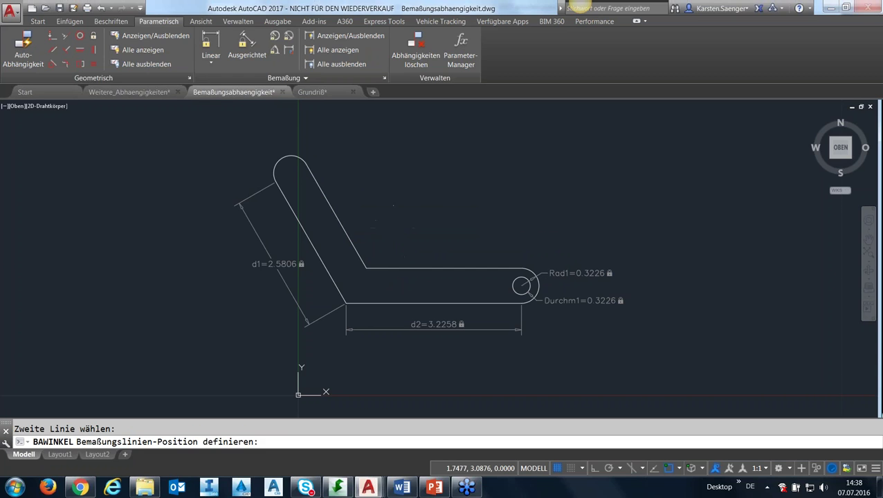
{"action": "key", "text": "Return"}
{"action": "key", "text": "Return"}
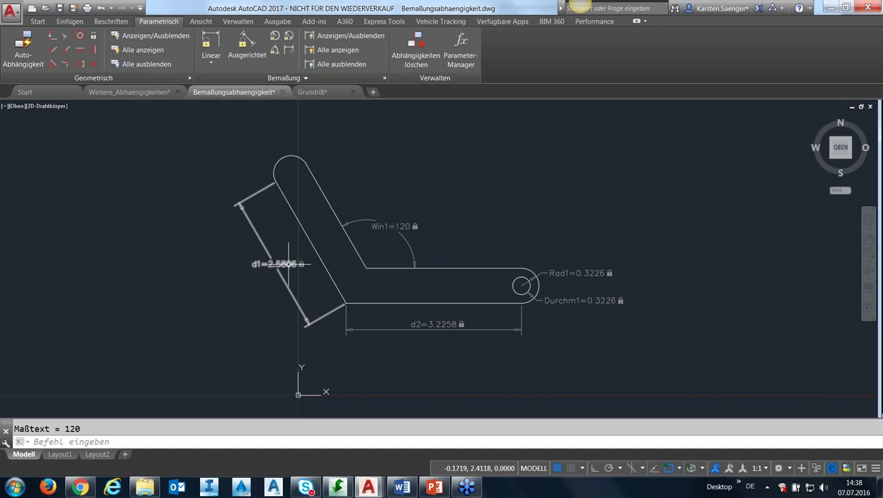
Edit the constraint values so d1 reads 2 and d2 reads 3
{"action": "left_click", "coordinate": [286, 264]}
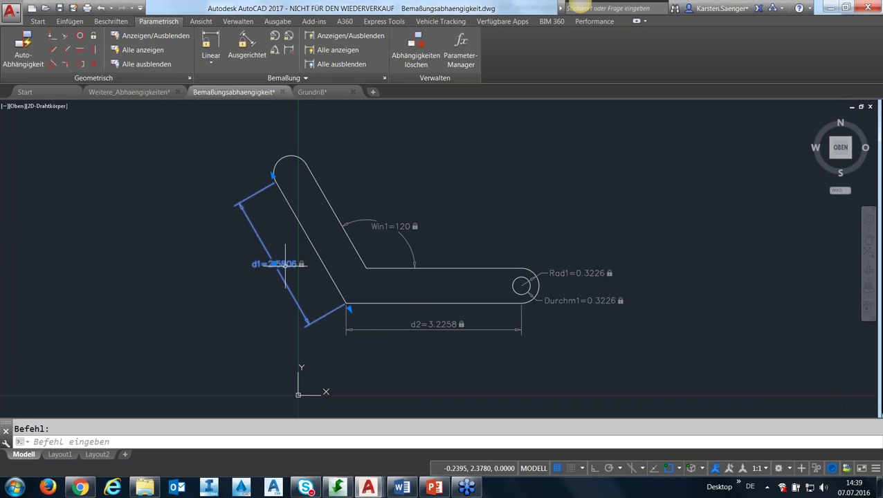
{"action": "double_click", "coordinate": [285, 265]}
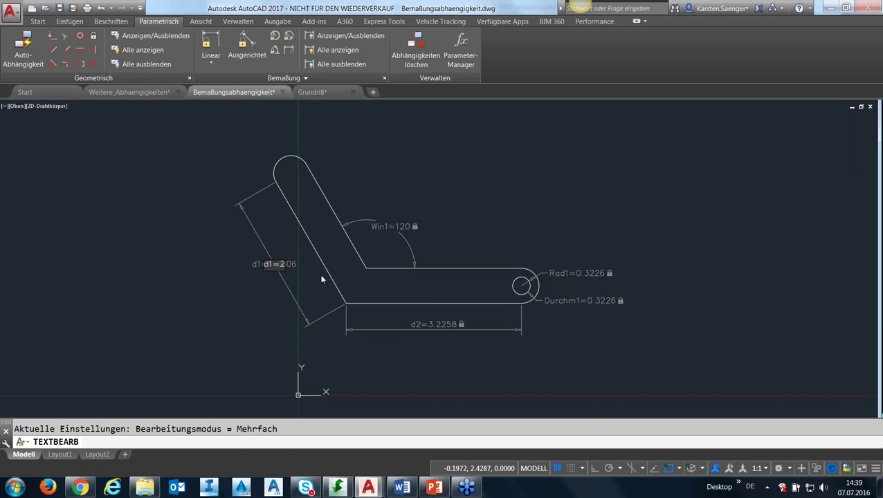
{"action": "key", "text": "Return"}
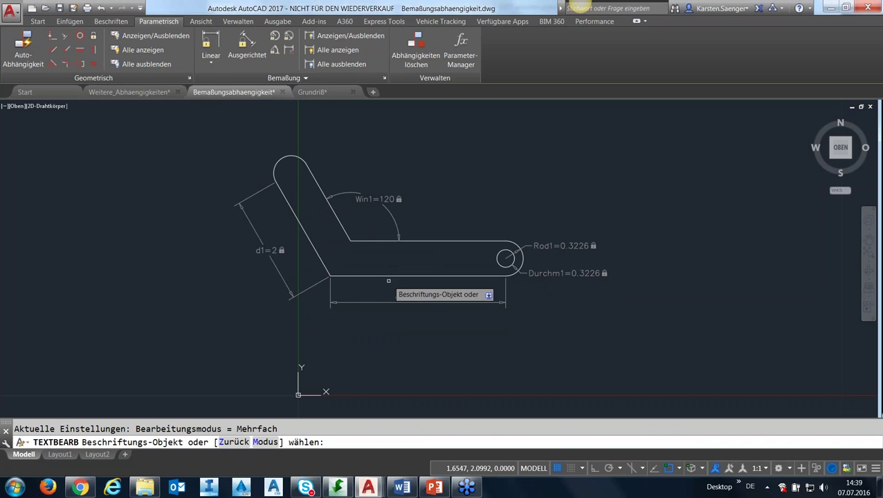
{"action": "key", "text": "Return"}
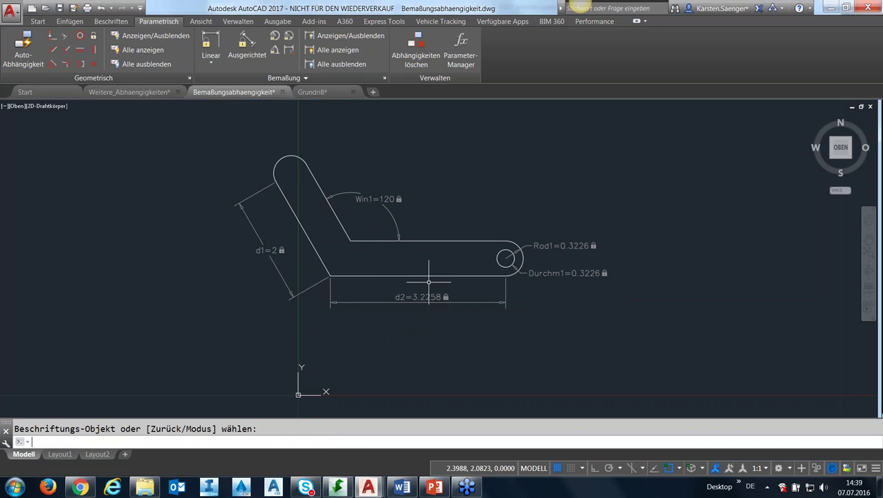
{"action": "double_click", "coordinate": [415, 298]}
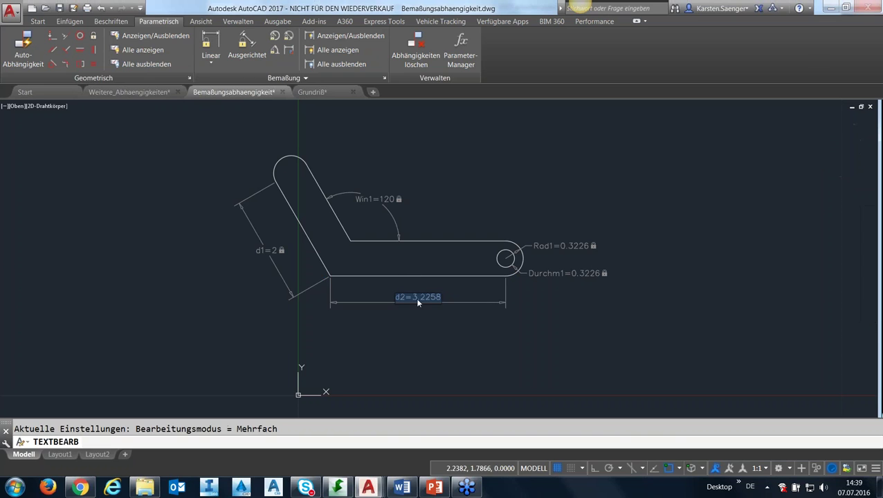
{"action": "left_click_drag", "start_coordinate": [419, 297], "coordinate": [495, 293]}
{"action": "key", "text": "Return"}
{"action": "key", "text": "Return"}
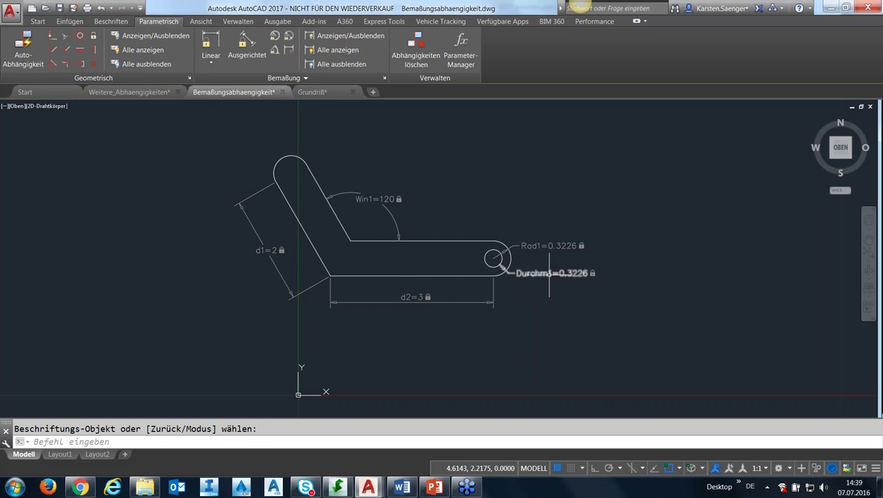
Grip-stretch the plate's corners to test that the constraints hold
{"action": "key", "text": "Return"}
{"action": "left_click", "coordinate": [414, 276]}
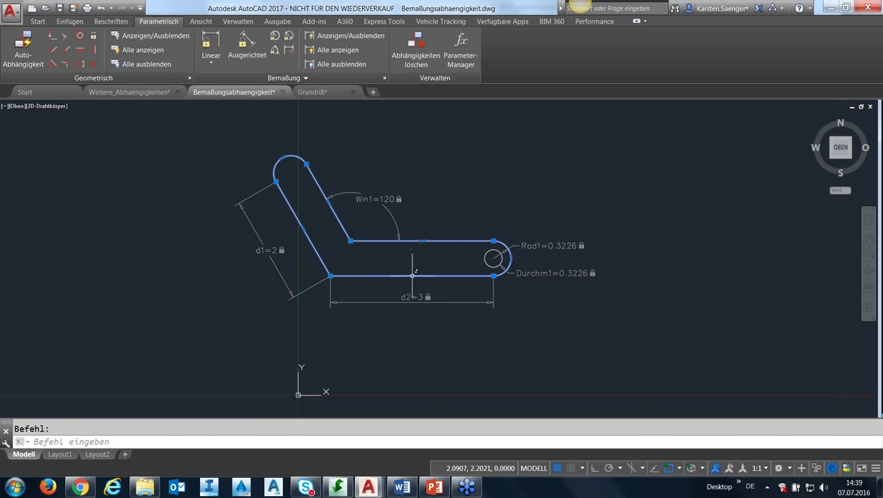
{"action": "left_click", "coordinate": [330, 275]}
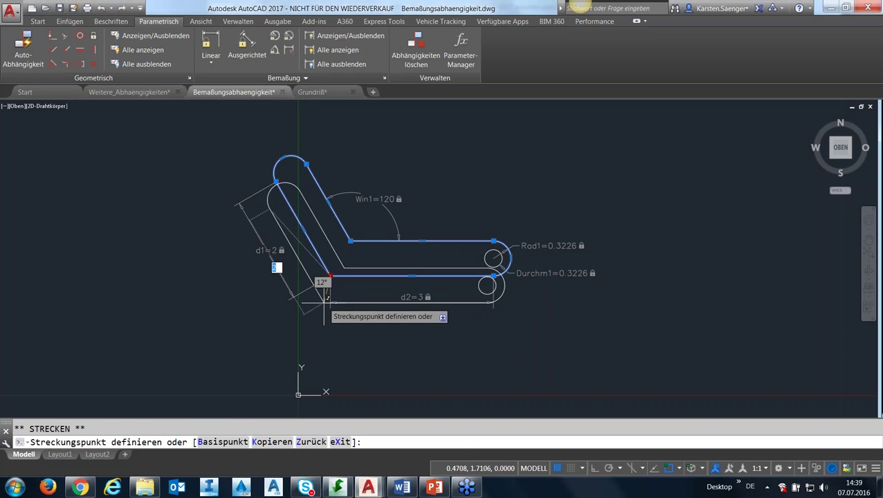
{"action": "left_click", "coordinate": [322, 298]}
{"action": "left_click", "coordinate": [485, 264]}
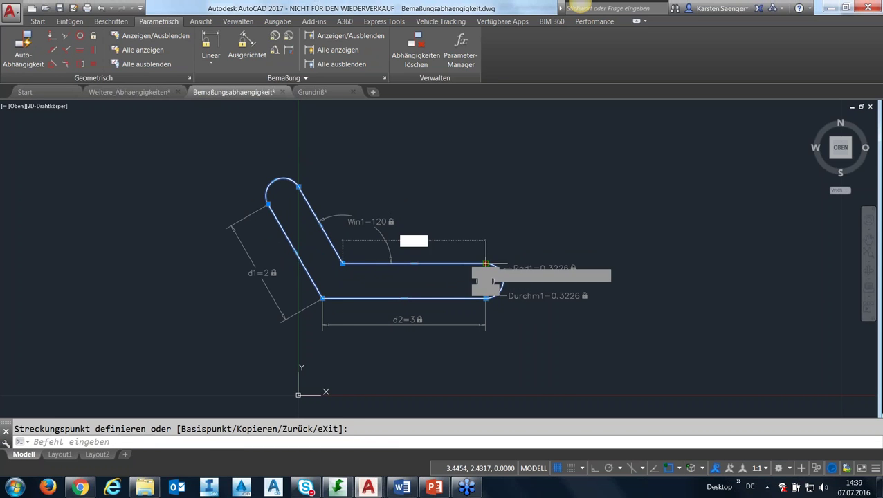
{"action": "left_click", "coordinate": [451, 297]}
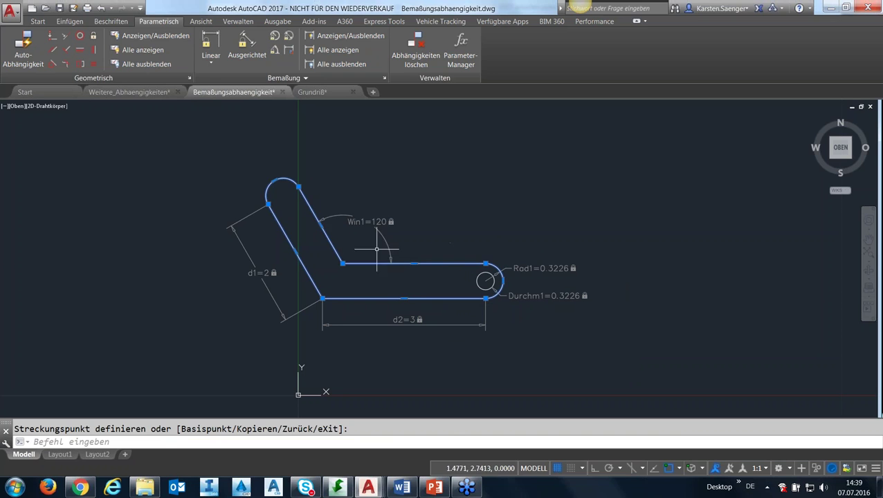
Drag the right arc-end grip to shift the whole plate down and right
{"action": "left_click", "coordinate": [275, 181]}
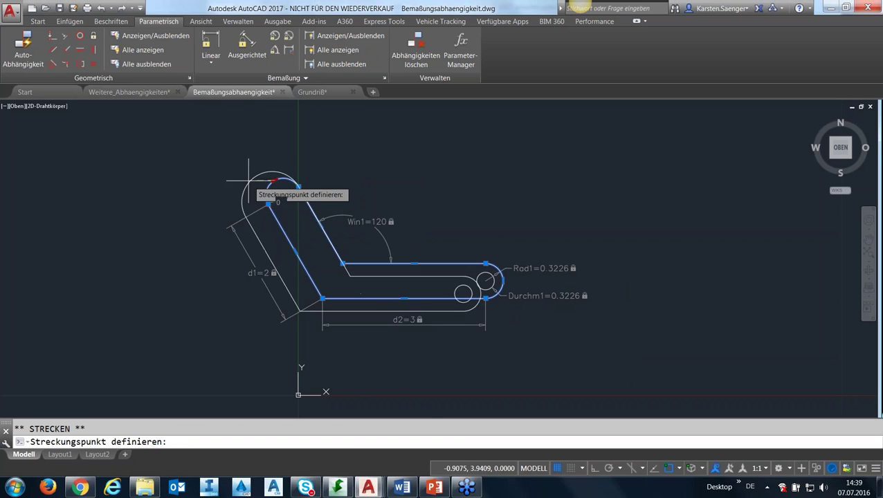
{"action": "left_click", "coordinate": [281, 181]}
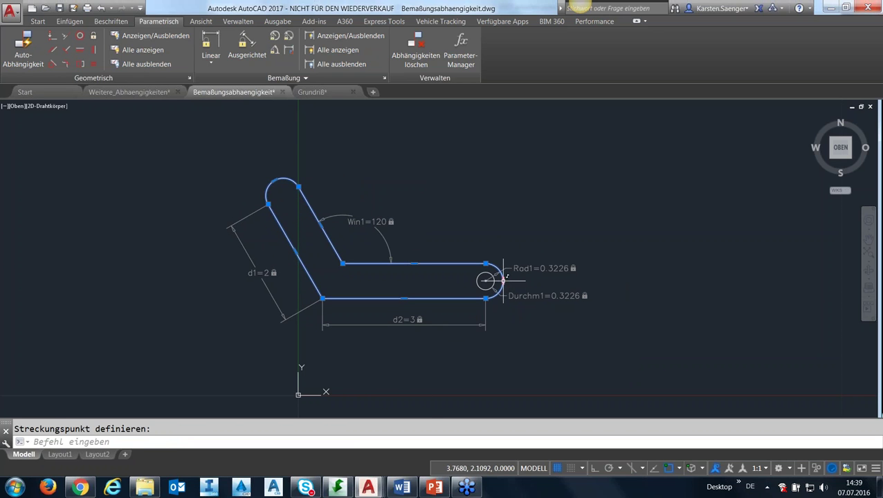
{"action": "left_click", "coordinate": [503, 279]}
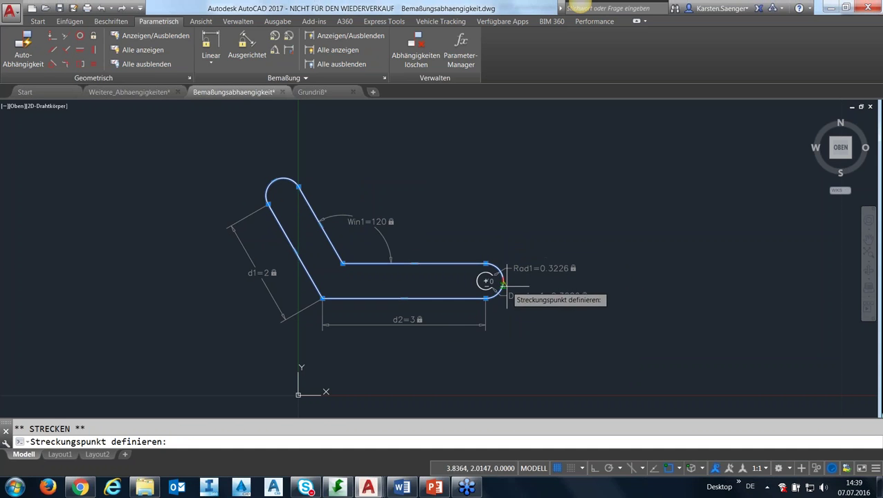
{"action": "key", "text": "Escape"}
{"action": "left_click", "coordinate": [486, 298]}
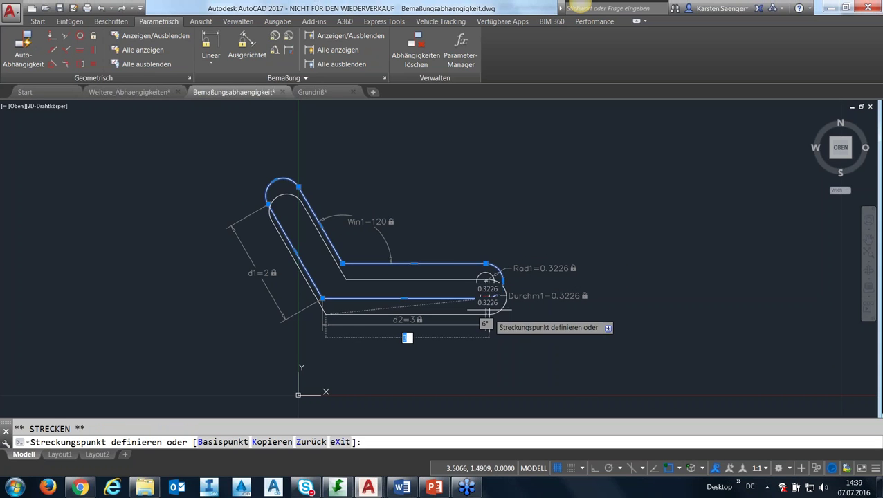
{"action": "left_click", "coordinate": [508, 322]}
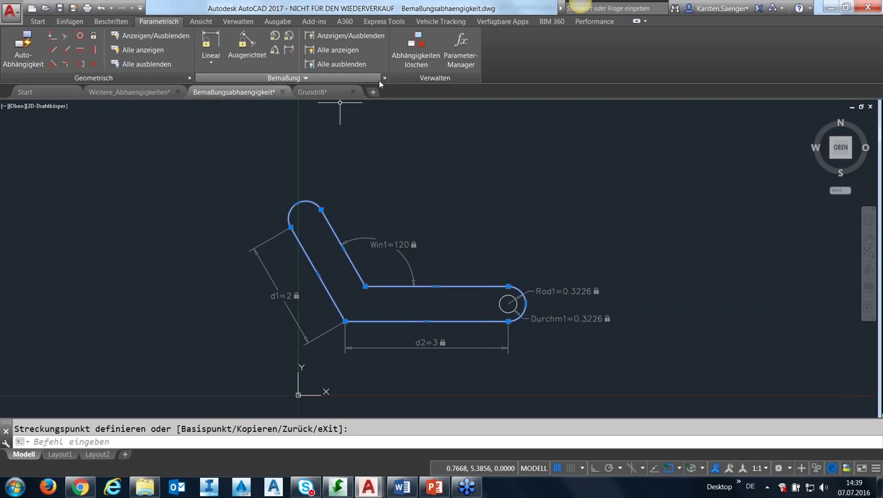
{"action": "left_click", "coordinate": [384, 79]}
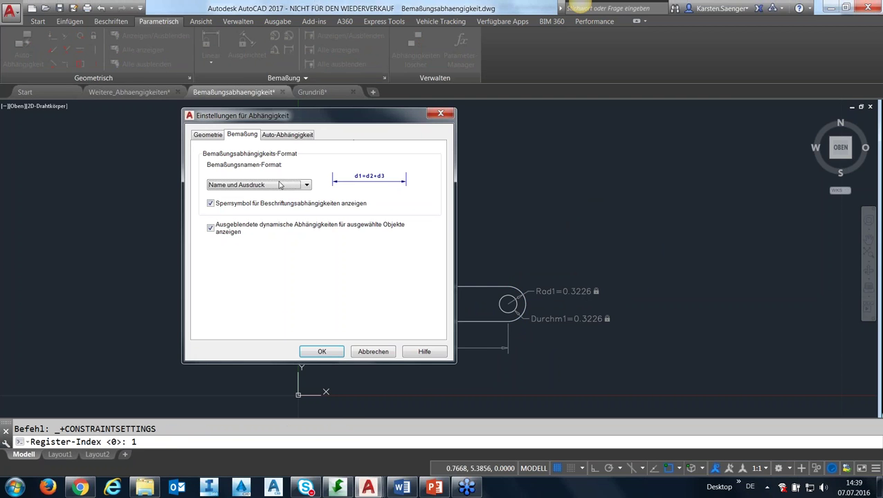
{"action": "left_click", "coordinate": [307, 185]}
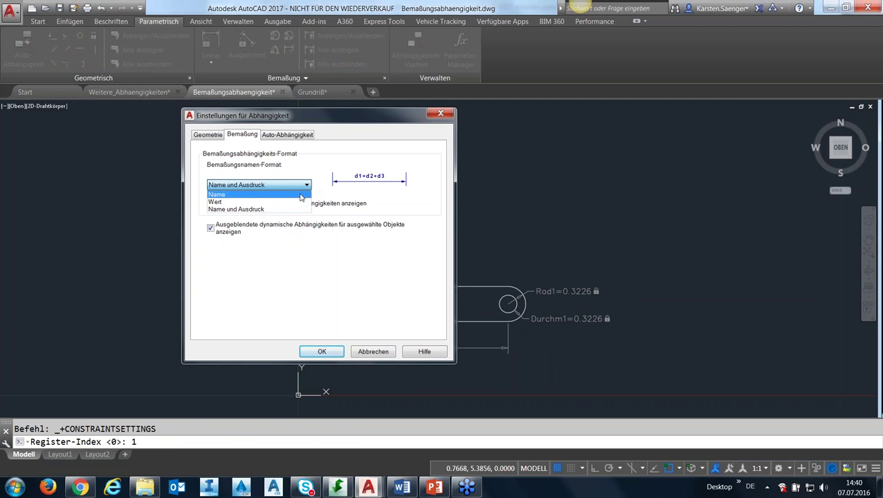
{"action": "left_click", "coordinate": [301, 195]}
{"action": "left_click", "coordinate": [320, 353]}
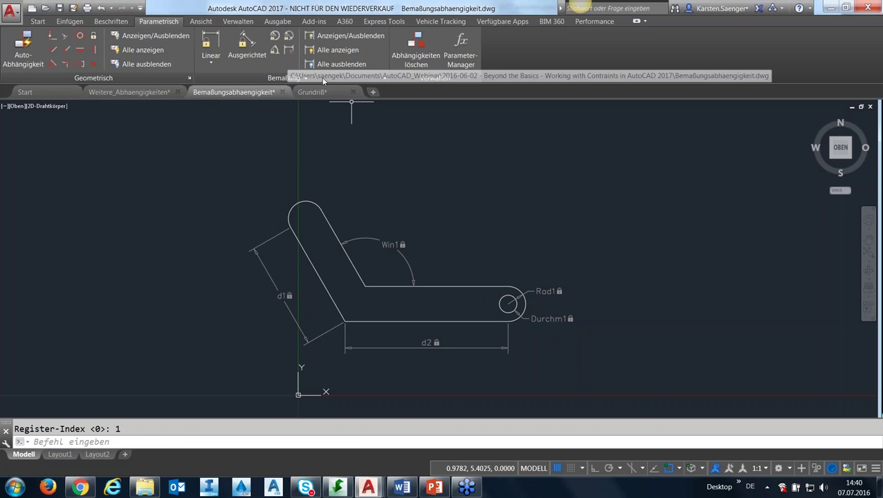
{"action": "left_click", "coordinate": [266, 79]}
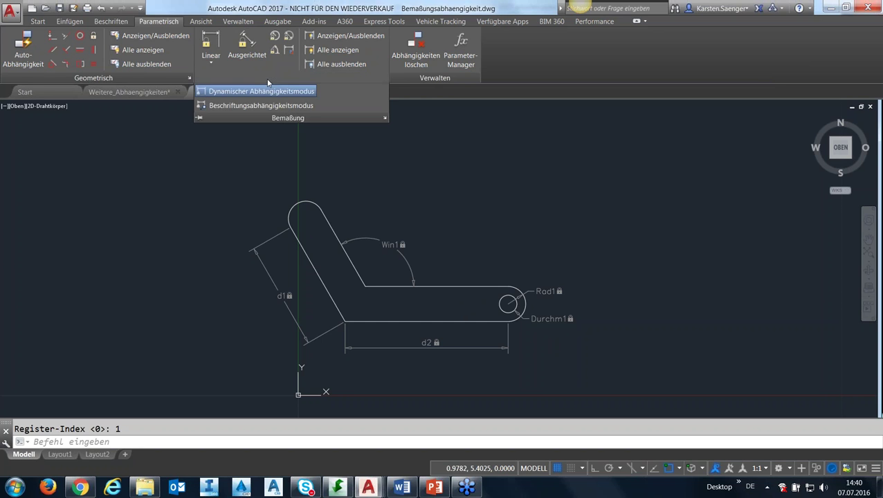
{"action": "left_click", "coordinate": [543, 292]}
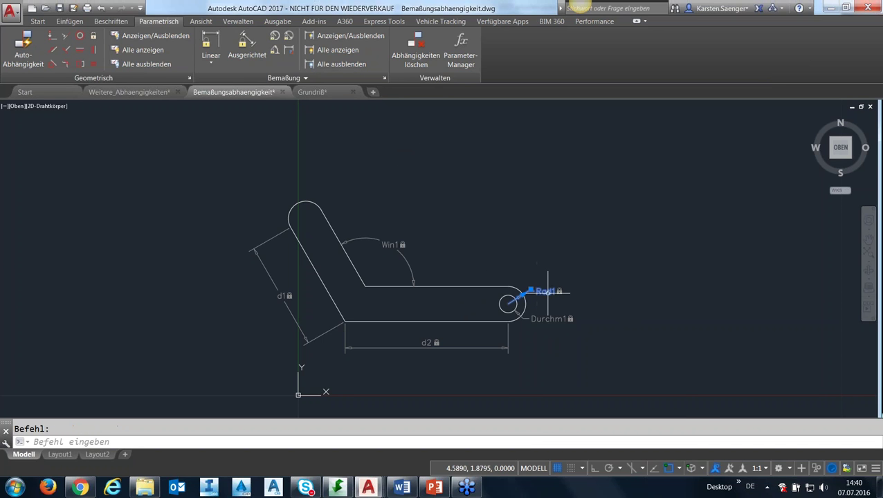
{"action": "right_click", "coordinate": [546, 293]}
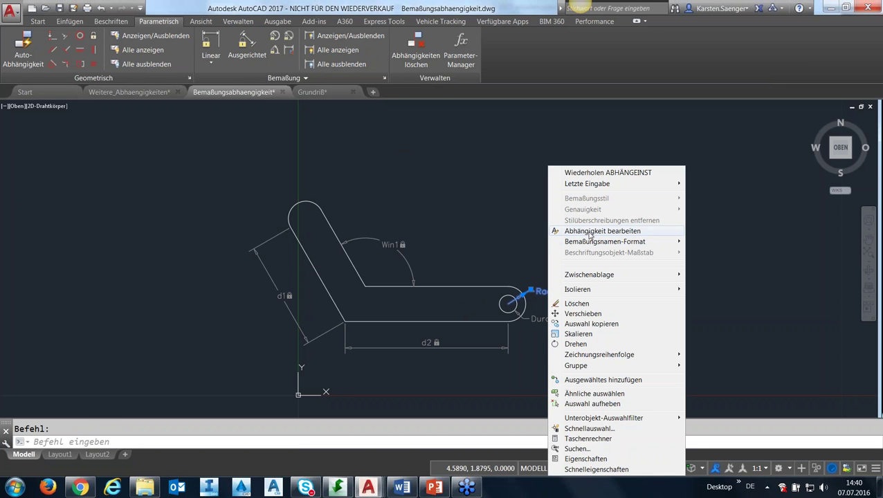
{"action": "mouse_move", "coordinate": [604, 242]}
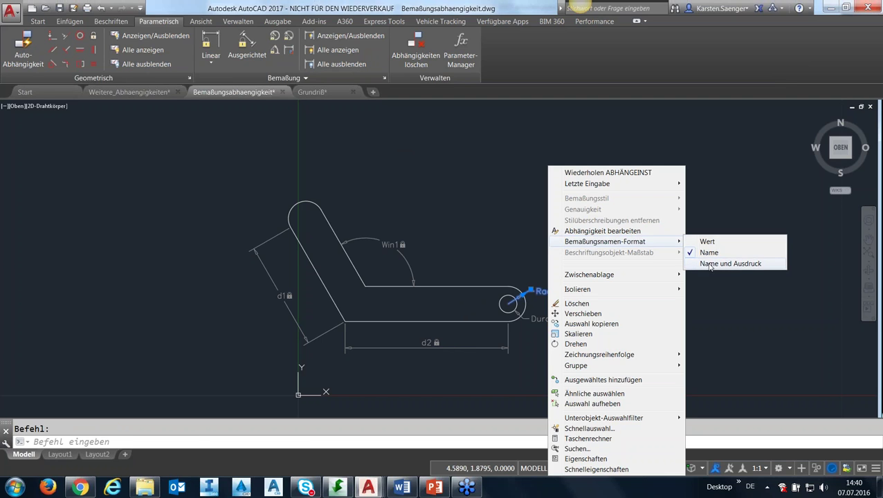
{"action": "left_click", "coordinate": [719, 264]}
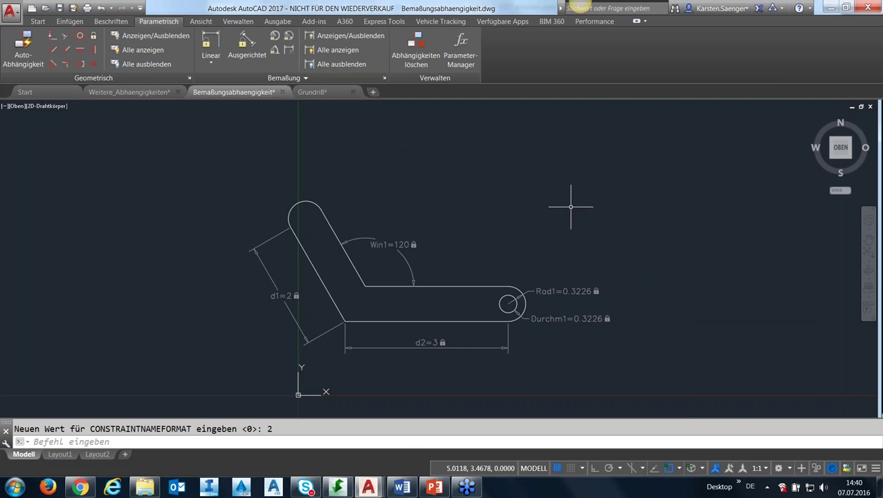
In the Parameter Manager, rename parameter d1 to Länge_1 and d2 to Länge_2
{"action": "left_click", "coordinate": [458, 51]}
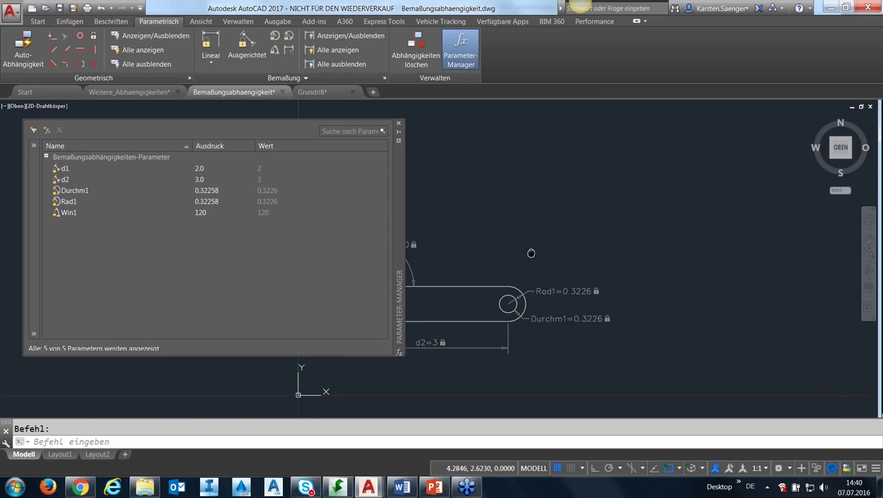
{"action": "middle_click_drag", "start_coordinate": [530, 252], "coordinate": [703, 217]}
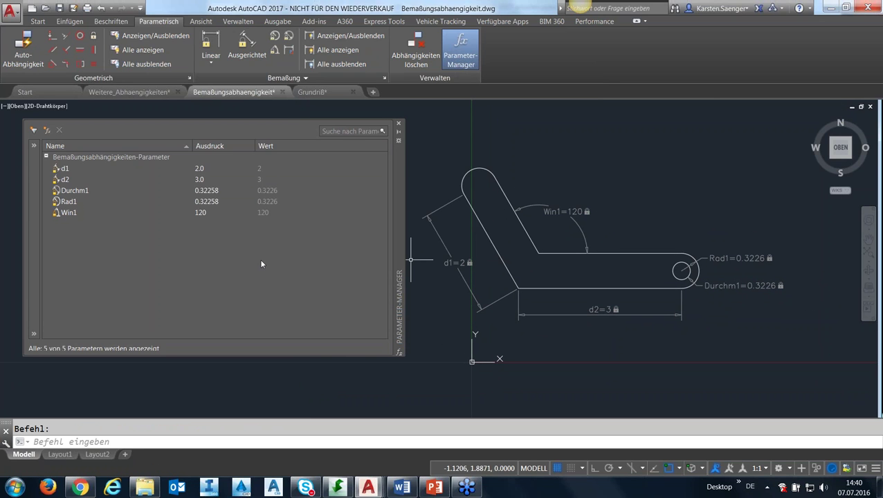
{"action": "left_click", "coordinate": [67, 173]}
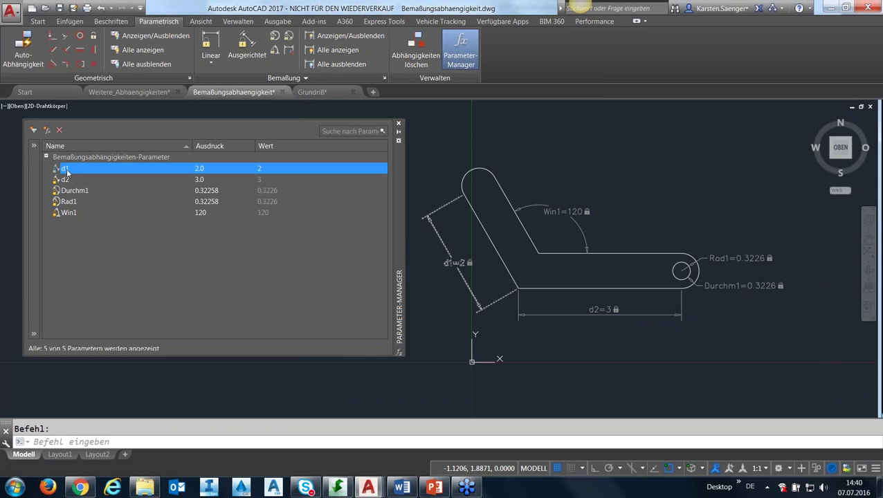
{"action": "double_click", "coordinate": [66, 172]}
{"action": "type", "text": "Länge_"}
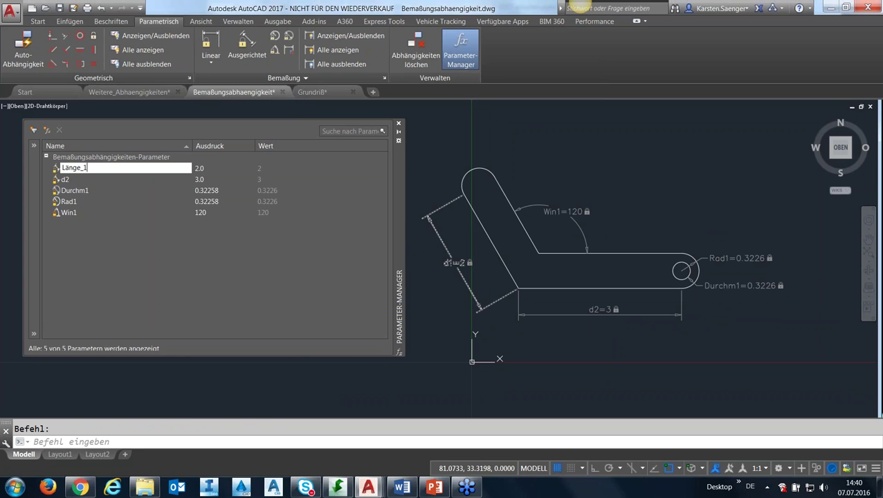
{"action": "key", "text": "Return"}
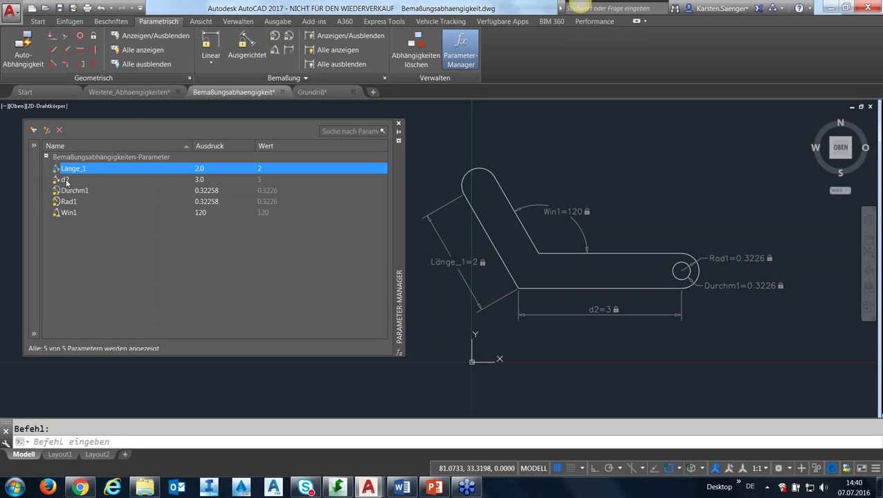
{"action": "double_click", "coordinate": [65, 180]}
{"action": "type", "text": "Länge_2"}
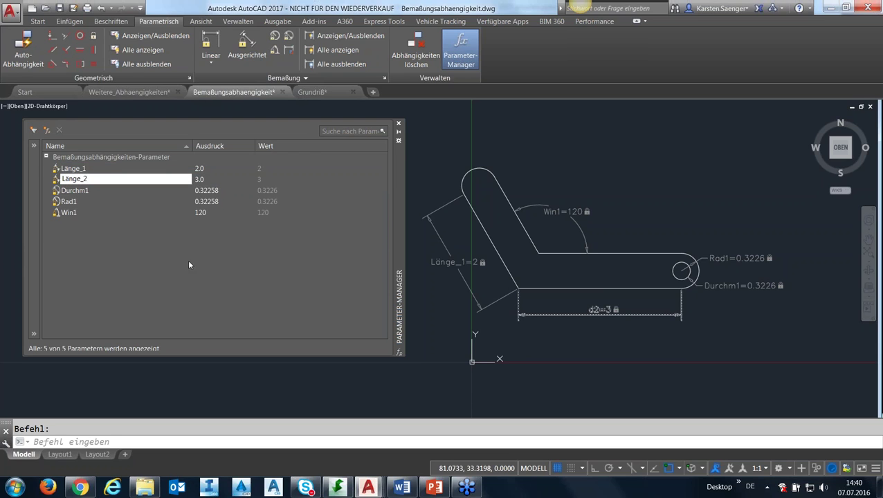
{"action": "key", "text": "Return"}
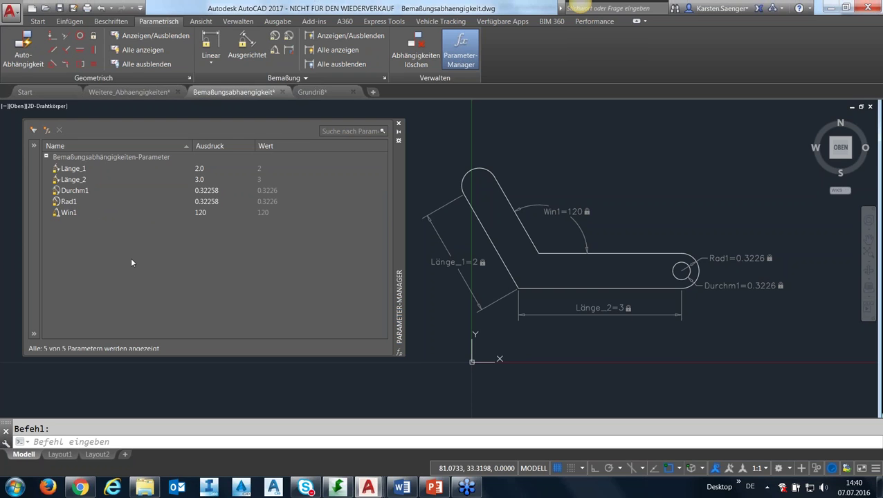
Create a new user parameter named after the user, with expression 5
{"action": "left_click", "coordinate": [47, 131]}
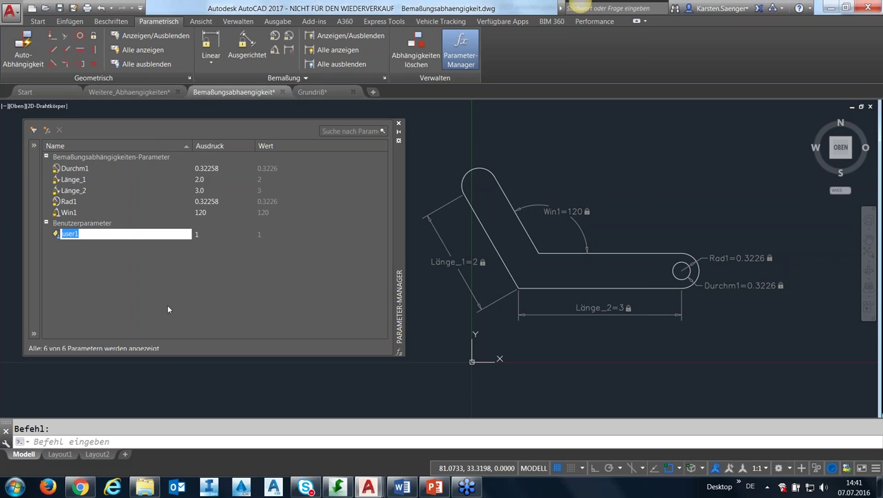
{"action": "type", "text": "Kart"}
{"action": "type", "text": "ten_"}
{"action": "key", "text": "Return"}
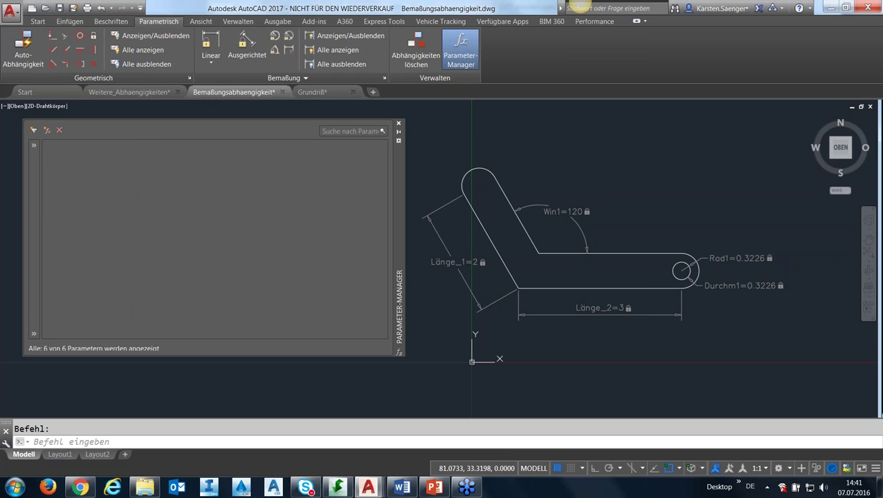
{"action": "left_click", "coordinate": [215, 239]}
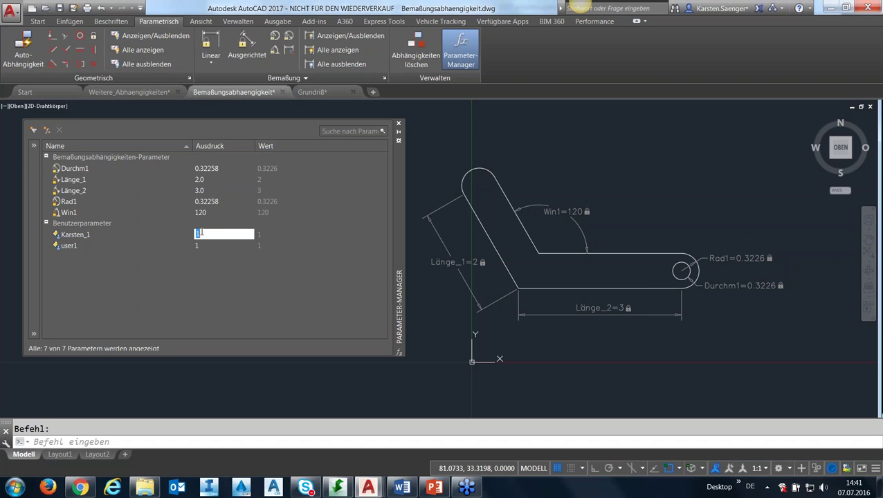
{"action": "type", "text": "5"}
{"action": "key", "text": "Return"}
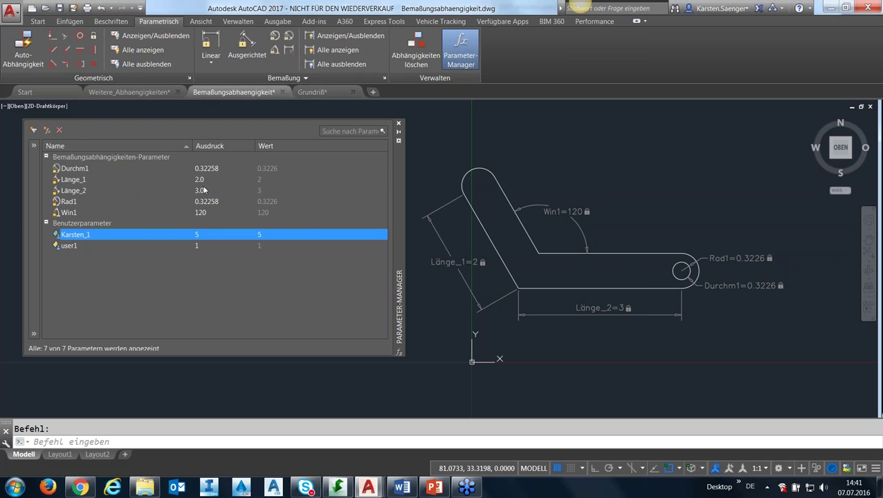
Set Länge_1's expression to twice the user parameter, lengthening the slanted arm to 10
{"action": "double_click", "coordinate": [205, 180]}
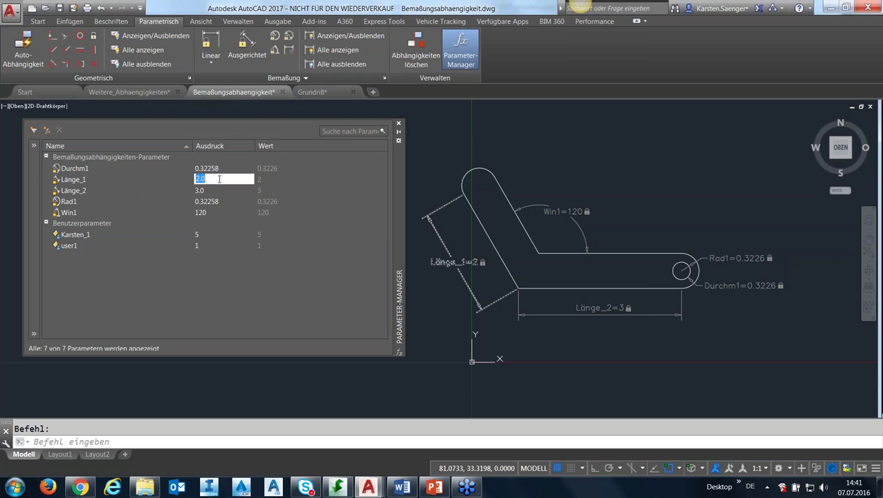
{"action": "type", "text": "2*Ka"}
{"action": "type", "text": "rsten_1"}
{"action": "key", "text": "Return"}
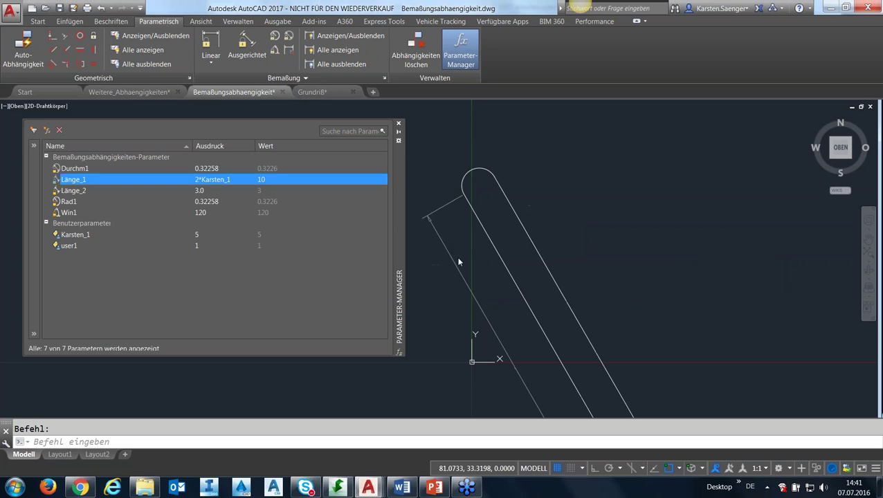
{"action": "scroll", "coordinate": [623, 287], "scroll_direction": "down", "scroll_amount": 2}
{"action": "mouse_move", "coordinate": [662, 319]}
{"action": "middle_mouse_down"}
{"action": "mouse_move", "coordinate": [611, 222]}
{"action": "mouse_move", "coordinate": [623, 252]}
{"action": "middle_mouse_up"}
{"action": "scroll", "coordinate": [516, 197], "scroll_direction": "down", "scroll_amount": 2}
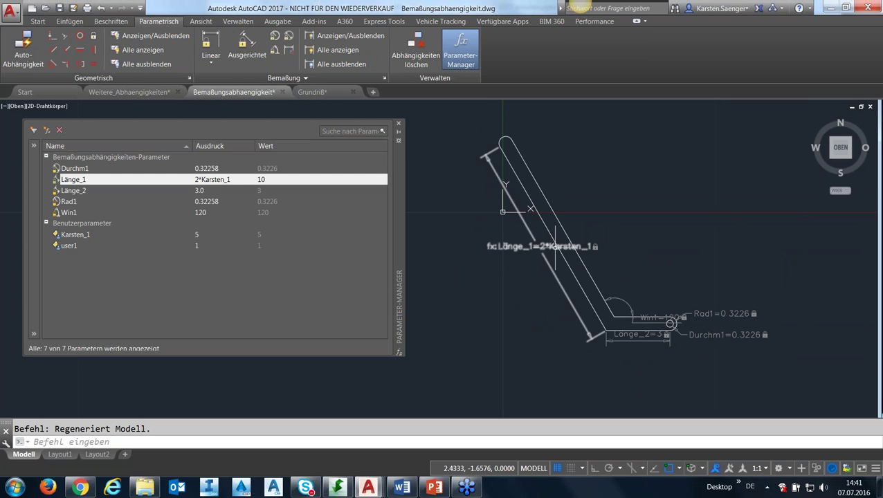
Set the Länge_1 constraint name format to Wert so it reads fx: 10, then adjust the view
{"action": "left_click", "coordinate": [515, 246]}
{"action": "right_click", "coordinate": [515, 246]}
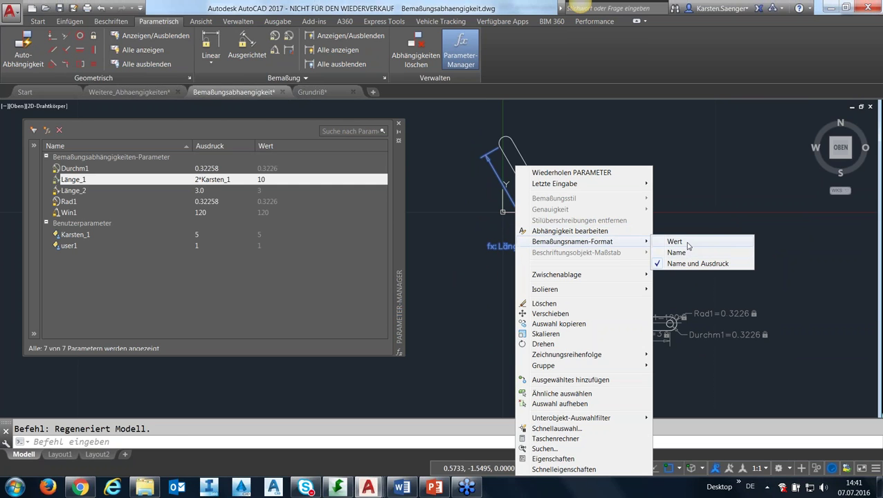
{"action": "mouse_move", "coordinate": [572, 241]}
{"action": "left_click", "coordinate": [687, 239]}
{"action": "scroll", "coordinate": [564, 272], "scroll_direction": "up", "scroll_amount": 1}
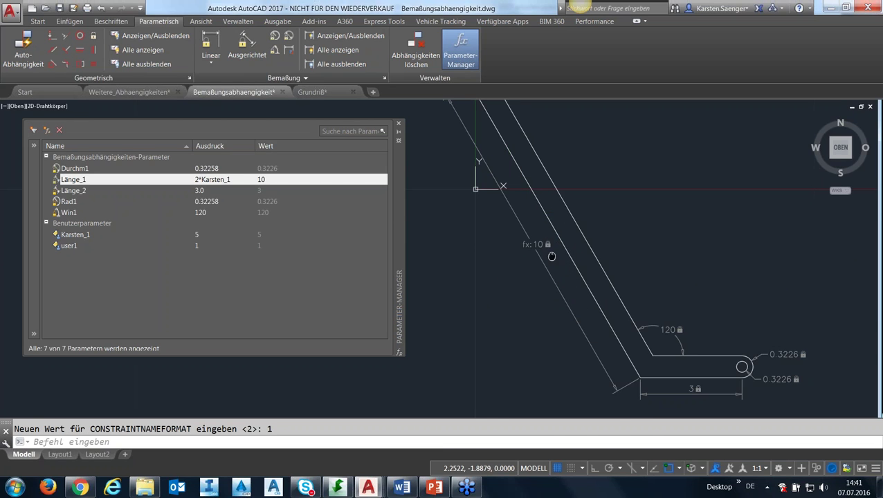
{"action": "scroll", "coordinate": [559, 281], "scroll_direction": "up", "scroll_amount": 1}
{"action": "scroll", "coordinate": [559, 281], "scroll_direction": "down", "scroll_amount": 1}
{"action": "scroll", "coordinate": [415, 298], "scroll_direction": "down", "scroll_amount": 1}
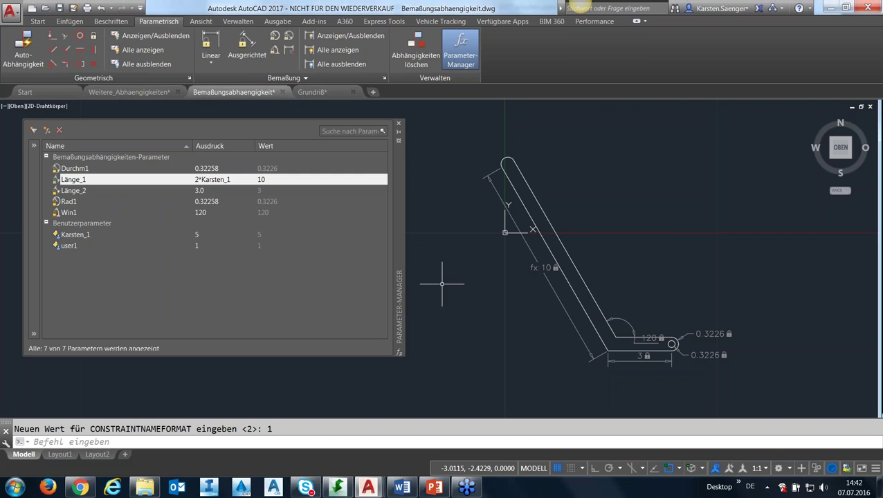
{"action": "mouse_move", "coordinate": [499, 281]}
{"action": "middle_mouse_down"}
{"action": "mouse_move", "coordinate": [469, 286]}
{"action": "mouse_move", "coordinate": [460, 277]}
{"action": "middle_mouse_up"}
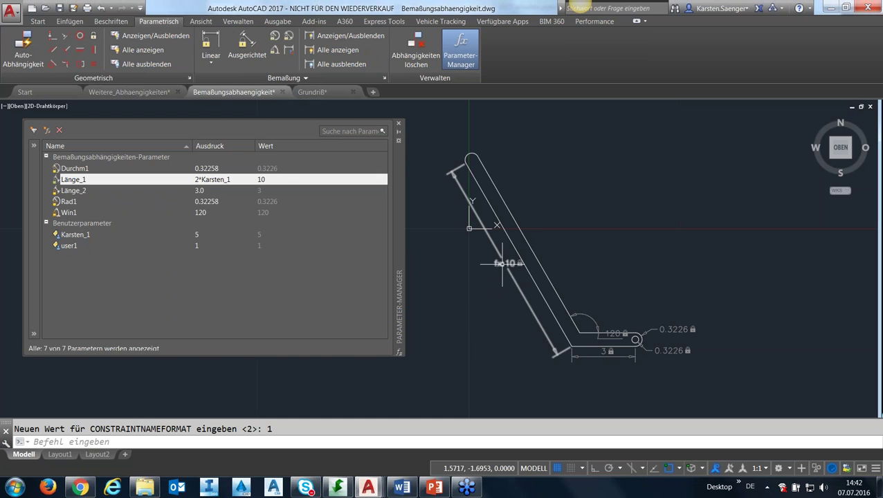
Try converting the fx: 10 dimension into a dimensional constraint
{"action": "left_click", "coordinate": [290, 51]}
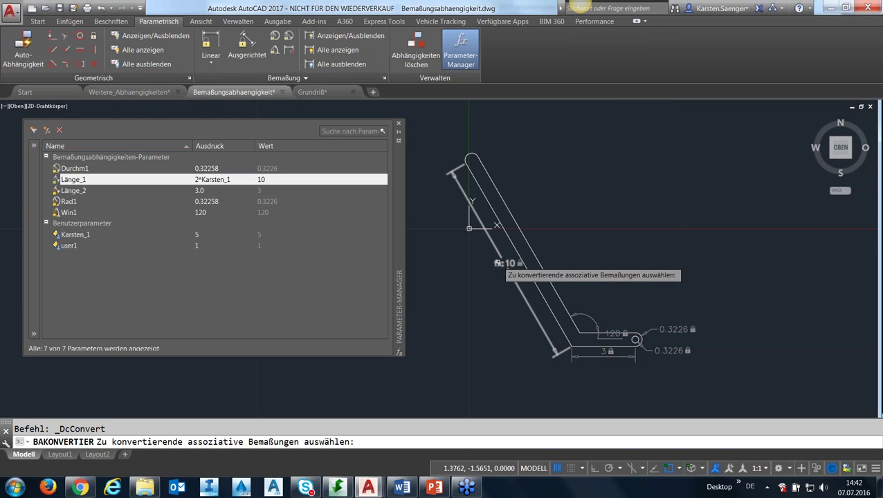
{"action": "left_click", "coordinate": [496, 255]}
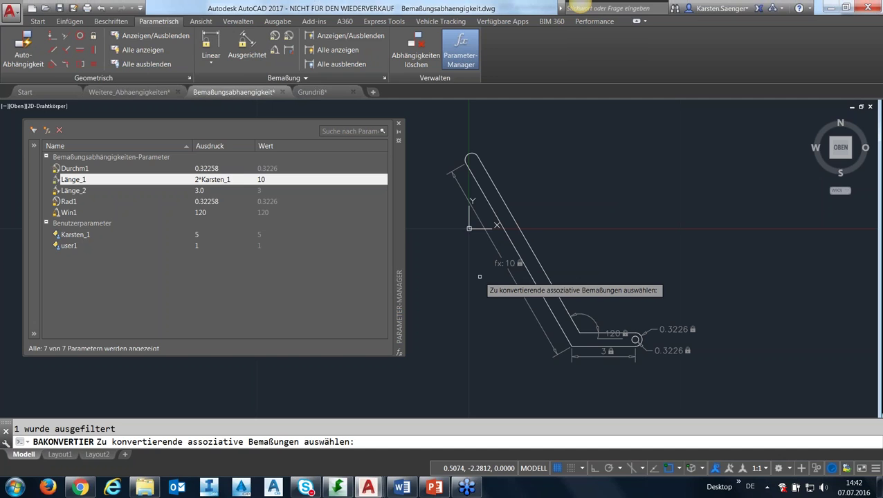
{"action": "left_click", "coordinate": [513, 263]}
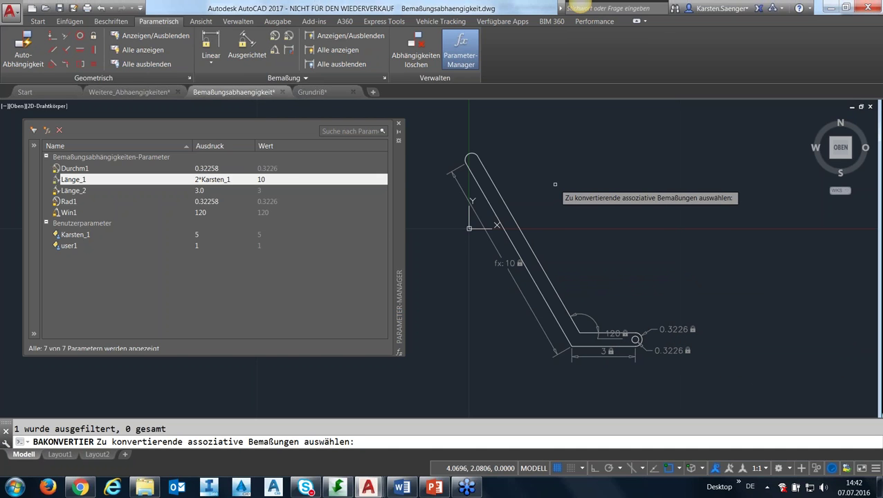
{"action": "key", "text": "Return"}
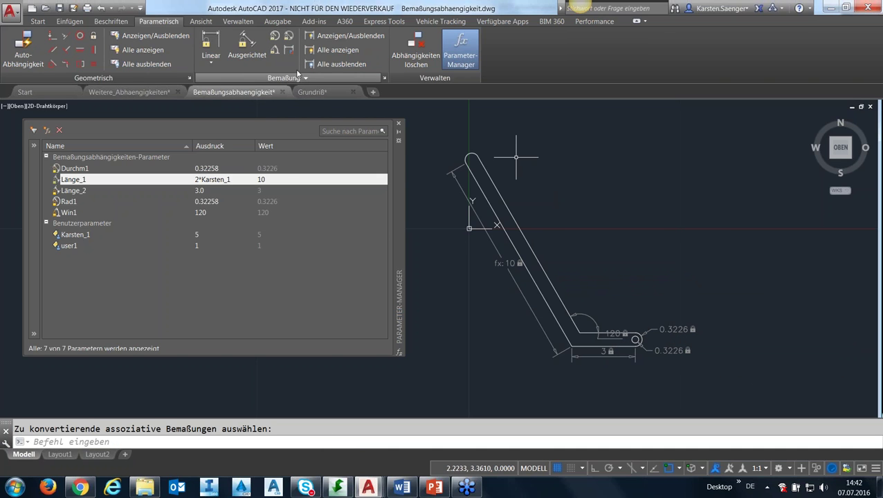
Switch to annotational constraint mode, retry the fx: 10 conversion, and enlarge the Parameter Manager
{"action": "left_click", "coordinate": [292, 79]}
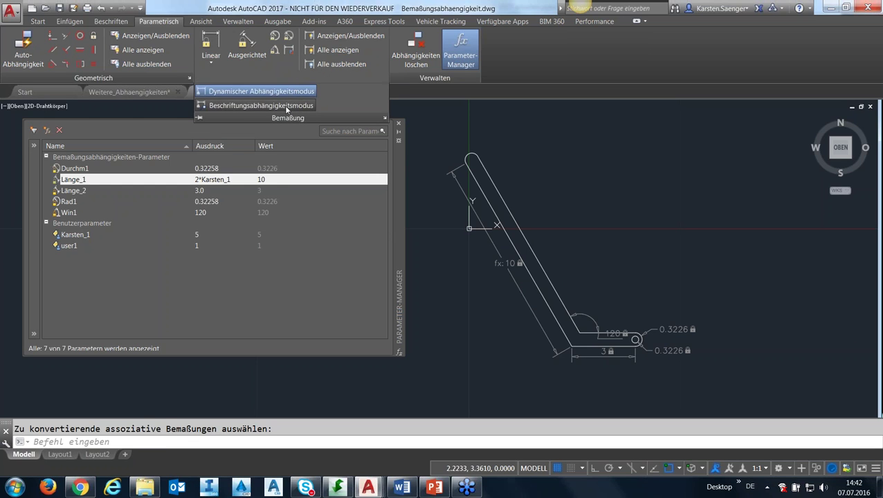
{"action": "left_click", "coordinate": [286, 105]}
{"action": "key", "text": "Return"}
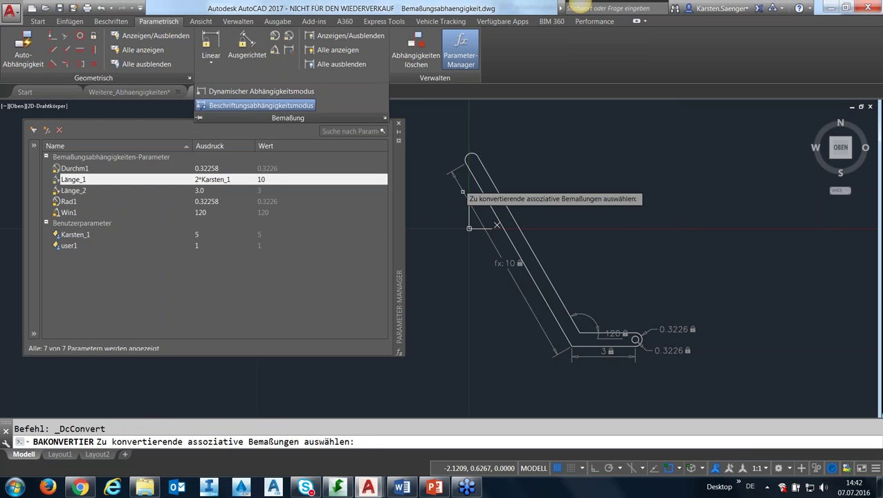
{"action": "left_click", "coordinate": [511, 268]}
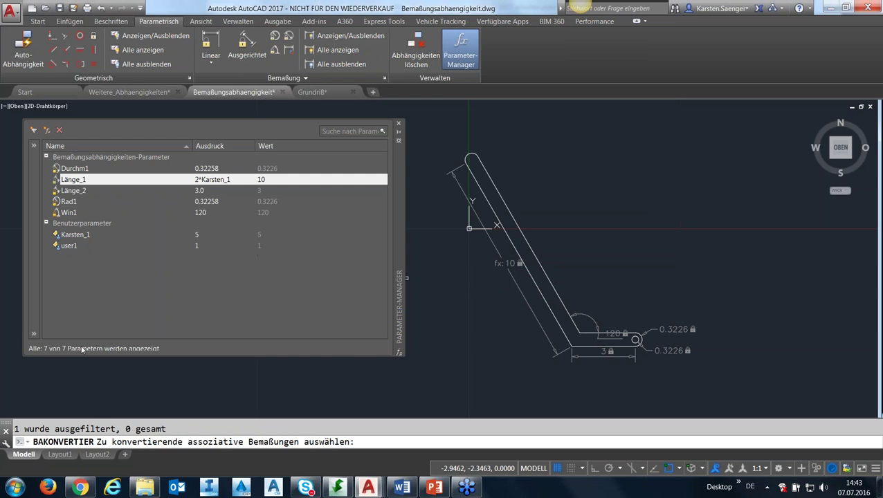
{"action": "left_click_drag", "start_coordinate": [48, 355], "coordinate": [51, 380]}
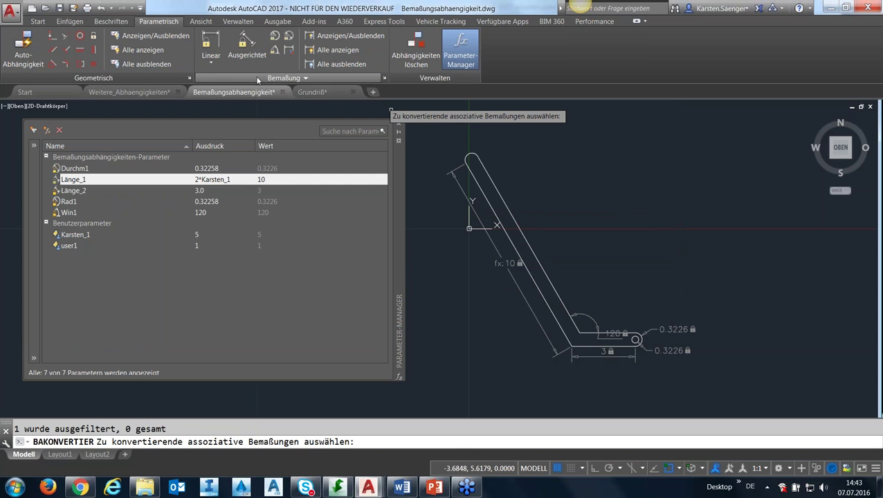
{"action": "left_click", "coordinate": [278, 79]}
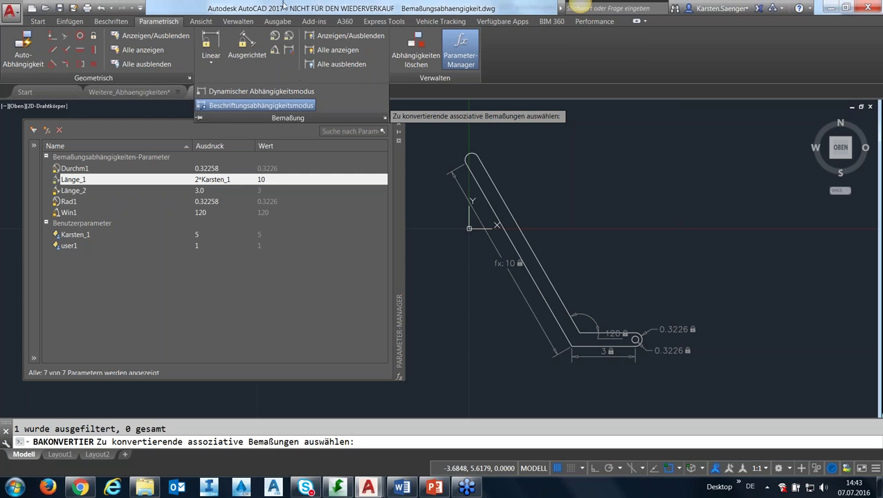
Add aligned constraint d1 = 9.6275 from the plate's top end to the lower bend
{"action": "left_click", "coordinate": [251, 44]}
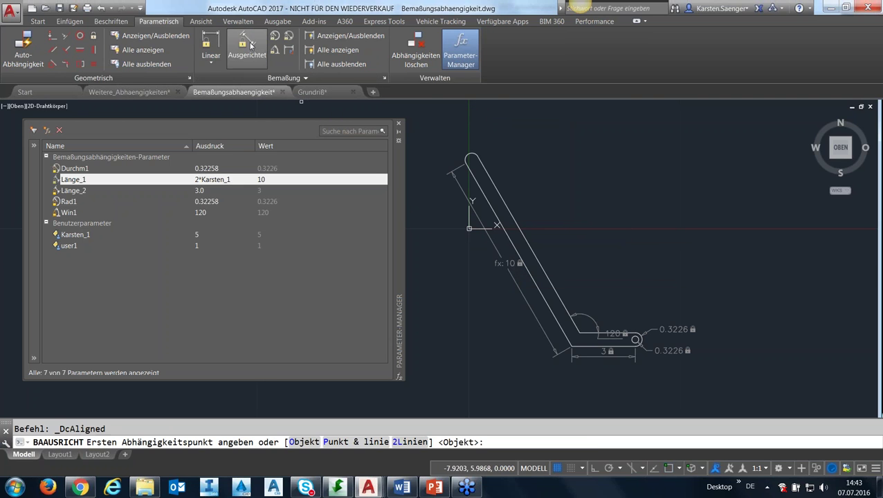
{"action": "left_click", "coordinate": [483, 169]}
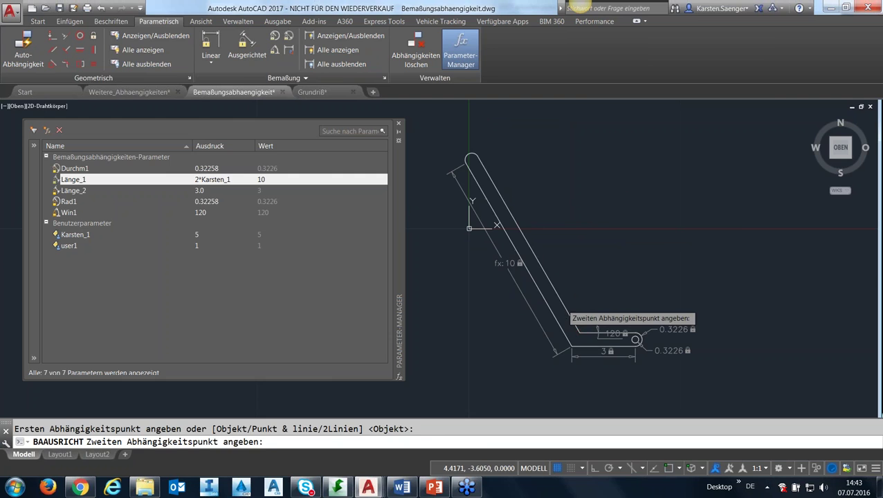
{"action": "left_click", "coordinate": [575, 331]}
{"action": "left_click", "coordinate": [507, 287]}
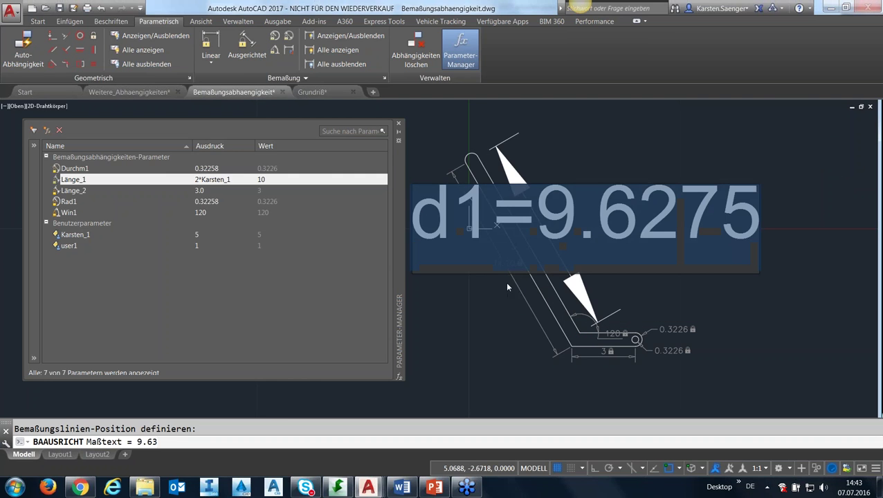
{"action": "key", "text": "Return"}
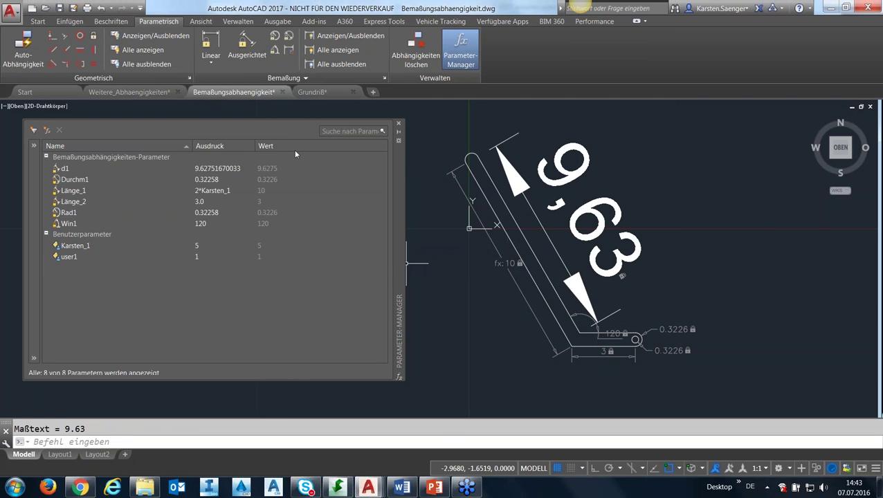
{"action": "left_click", "coordinate": [290, 78]}
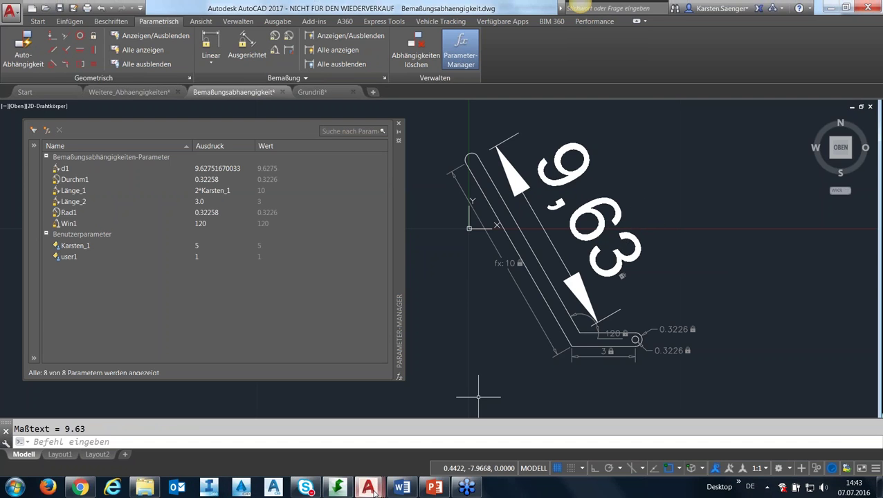
{"action": "mouse_move", "coordinate": [273, 488]}
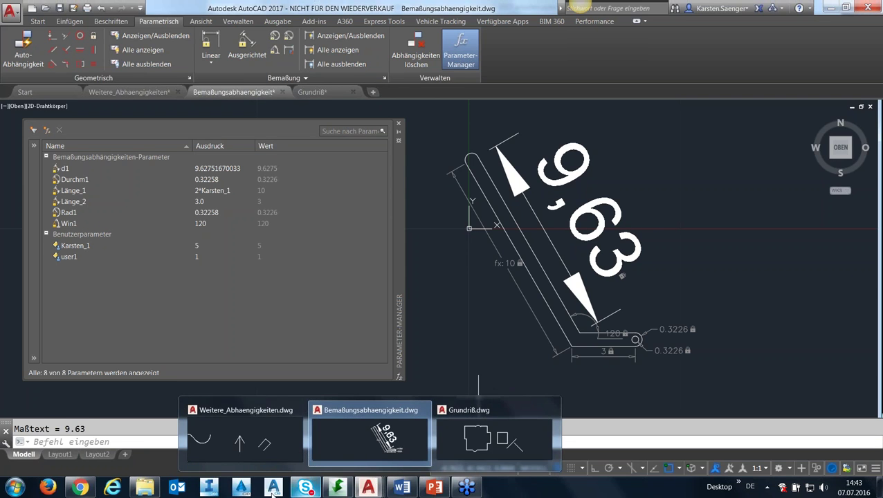
Show the AutoCAD 2017 Hilfe page in Chrome at the Beschriftungsabhängigkeiten section
{"action": "left_click", "coordinate": [83, 488]}
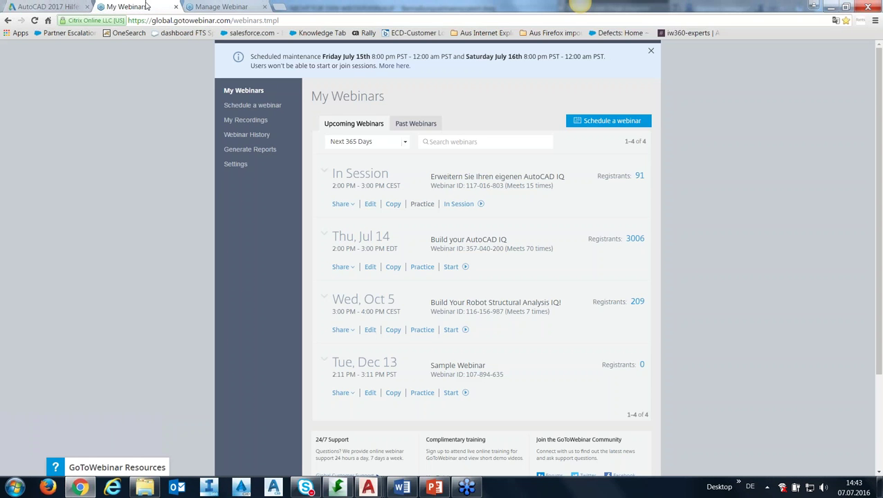
{"action": "left_click", "coordinate": [59, 8]}
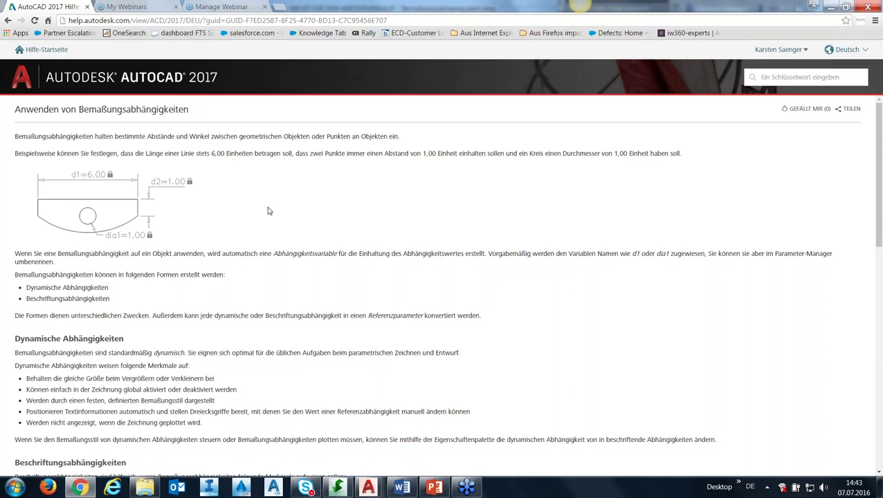
{"action": "scroll", "coordinate": [269, 211], "scroll_direction": "down", "scroll_amount": 5}
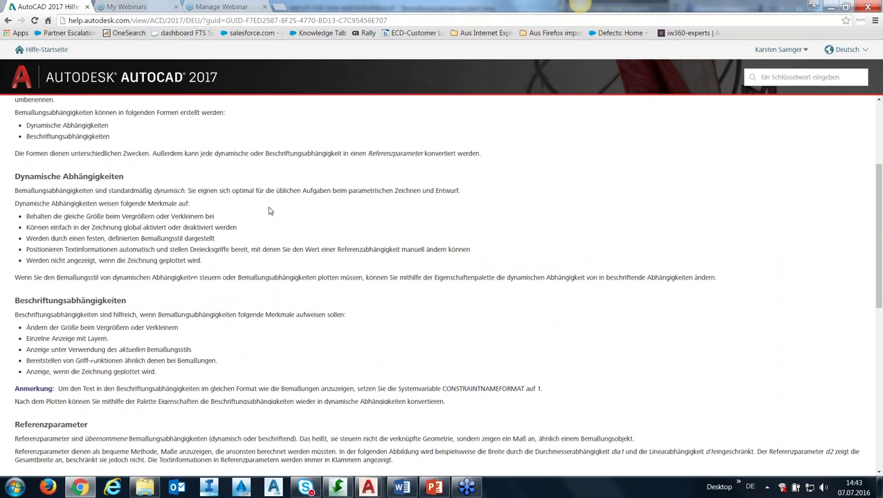
{"action": "scroll", "coordinate": [270, 272], "scroll_direction": "down", "scroll_amount": 1}
{"action": "scroll", "coordinate": [270, 272], "scroll_direction": "up", "scroll_amount": 1}
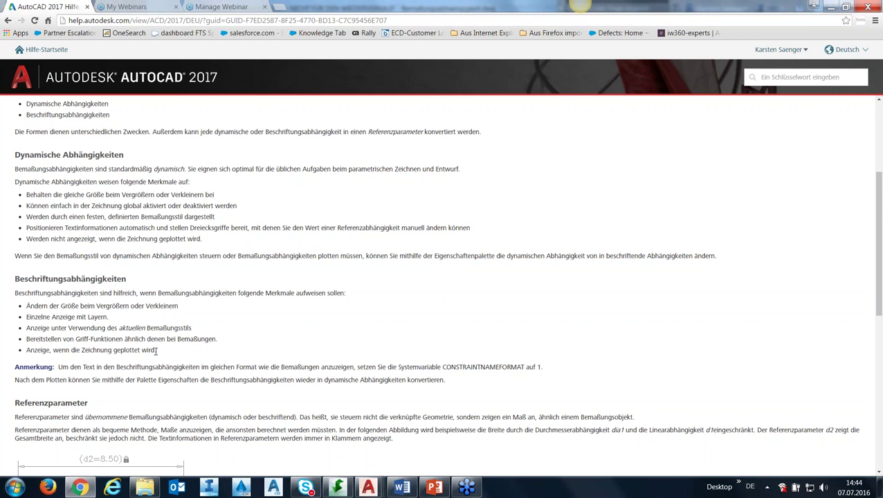
{"action": "left_click_drag", "start_coordinate": [87, 306], "coordinate": [104, 306]}
Minimize the Chrome help window and zoom the link plate drawing out and back in
{"action": "left_click", "coordinate": [832, 9]}
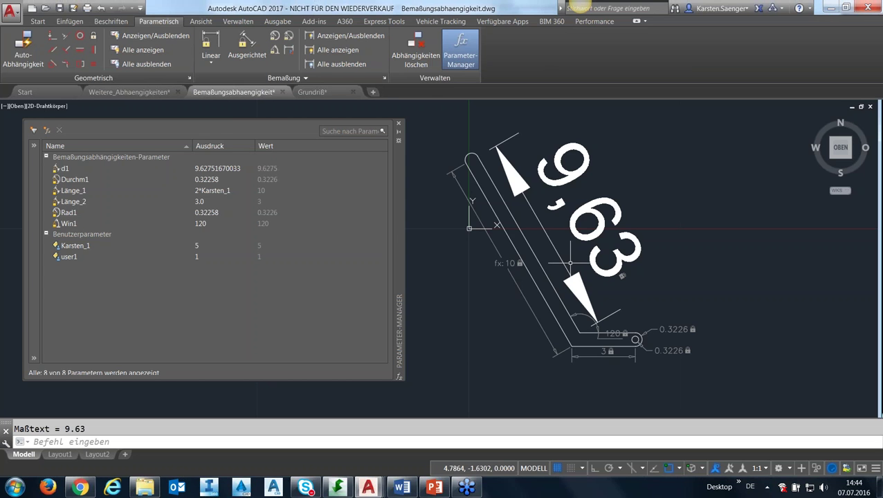
{"action": "scroll", "coordinate": [576, 267], "scroll_direction": "down", "scroll_amount": 2}
{"action": "scroll", "coordinate": [577, 267], "scroll_direction": "down", "scroll_amount": 3}
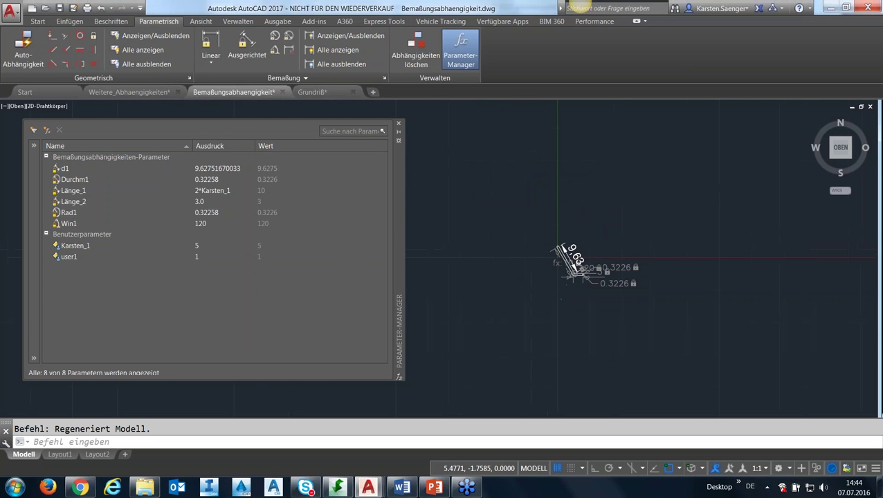
{"action": "scroll", "coordinate": [576, 267], "scroll_direction": "up", "scroll_amount": 2}
{"action": "scroll", "coordinate": [577, 267], "scroll_direction": "up", "scroll_amount": 1}
{"action": "scroll", "coordinate": [577, 267], "scroll_direction": "down", "scroll_amount": 3}
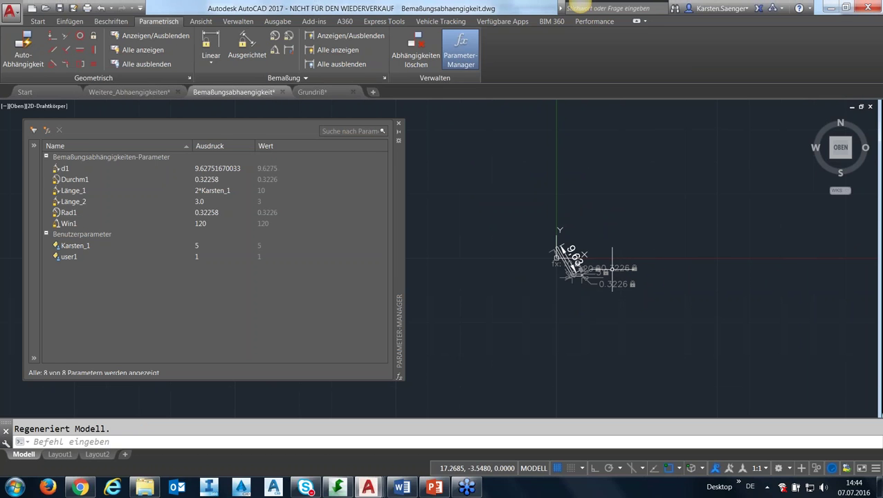
{"action": "scroll", "coordinate": [611, 269], "scroll_direction": "up", "scroll_amount": 2}
{"action": "scroll", "coordinate": [612, 269], "scroll_direction": "up", "scroll_amount": 3}
{"action": "scroll", "coordinate": [612, 268], "scroll_direction": "up", "scroll_amount": 2}
{"action": "scroll", "coordinate": [608, 256], "scroll_direction": "up", "scroll_amount": 2}
{"action": "scroll", "coordinate": [607, 256], "scroll_direction": "up", "scroll_amount": 2}
{"action": "scroll", "coordinate": [608, 256], "scroll_direction": "down", "scroll_amount": 2}
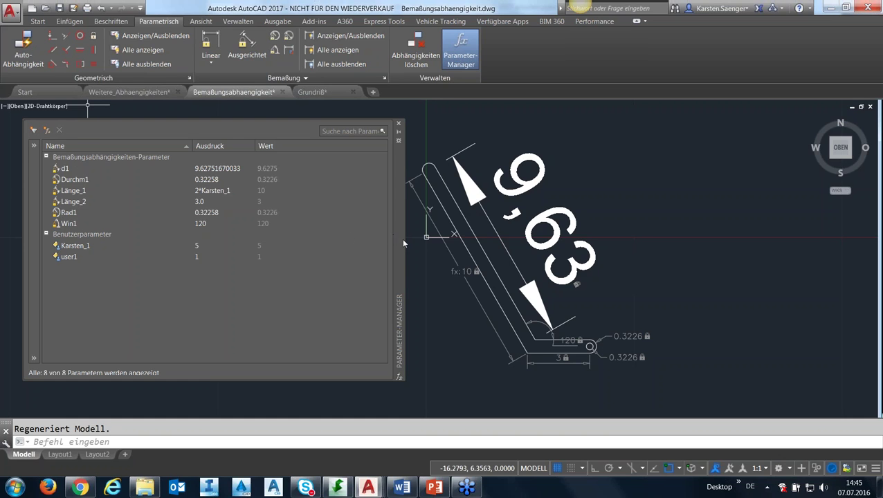
Nudge the Parameter Manager left, minimize AutoCAD, and advance the slideshow to Q&A
{"action": "left_click_drag", "start_coordinate": [399, 243], "coordinate": [384, 248]}
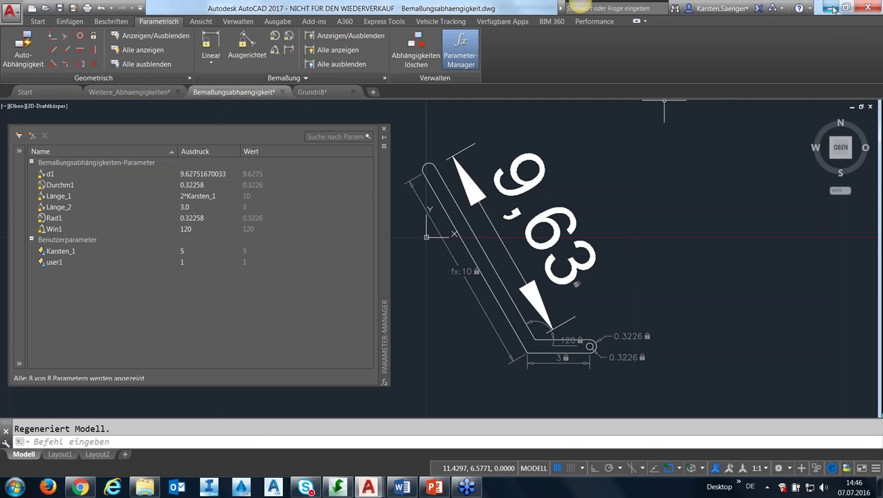
{"action": "left_click", "coordinate": [833, 8]}
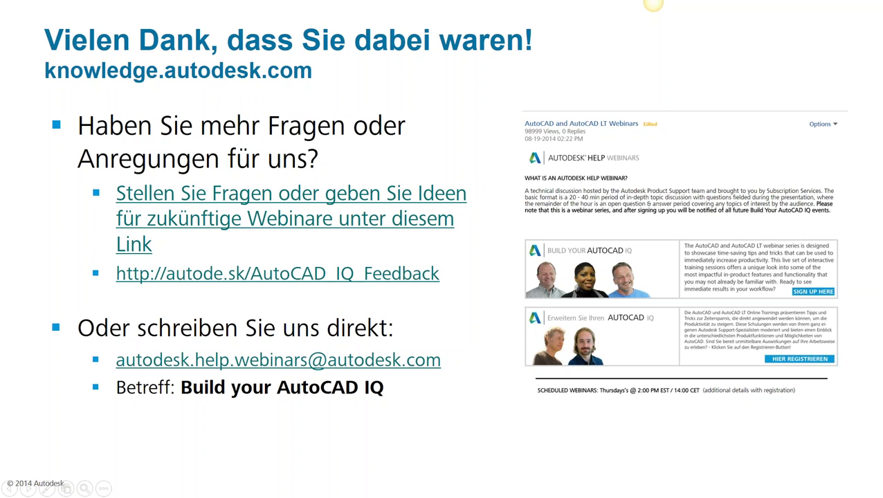
{"action": "left_click", "coordinate": [409, 453]}
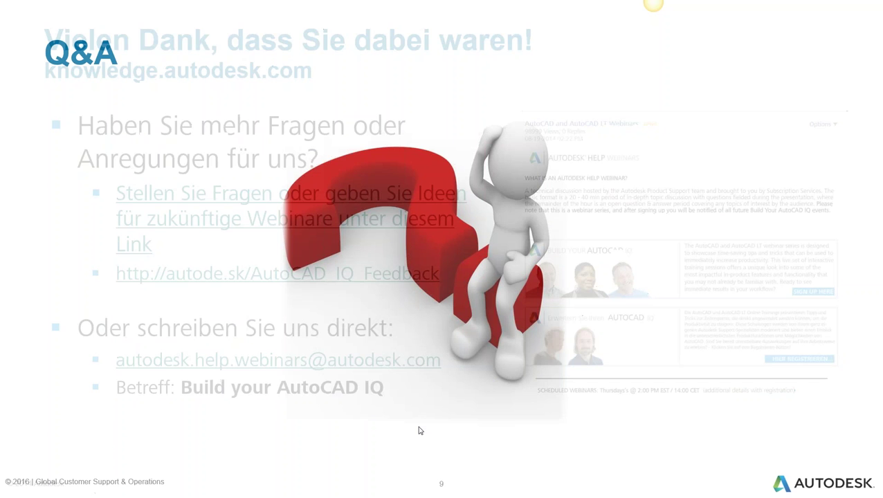